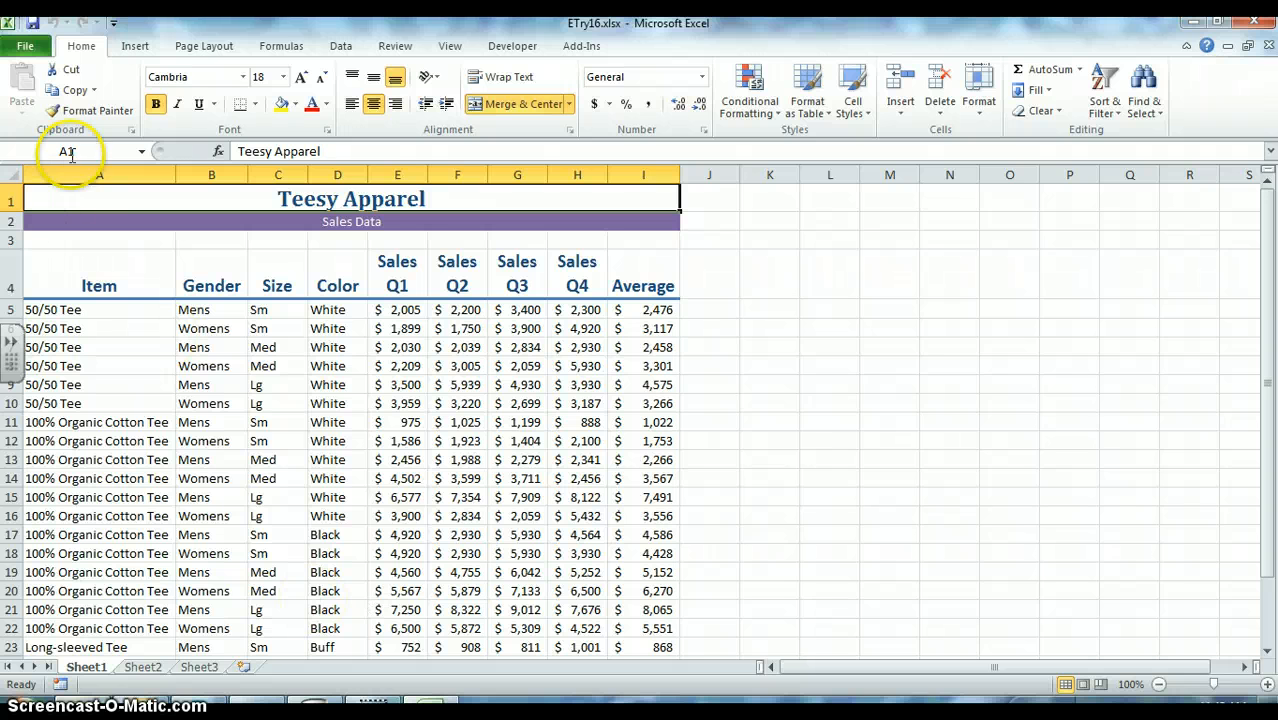
# Save the workbook in the Excel folder under a new file name made of ETry16_ plus the author's title and surname
pyautogui.click(25, 46)
pyautogui.click(57, 102)
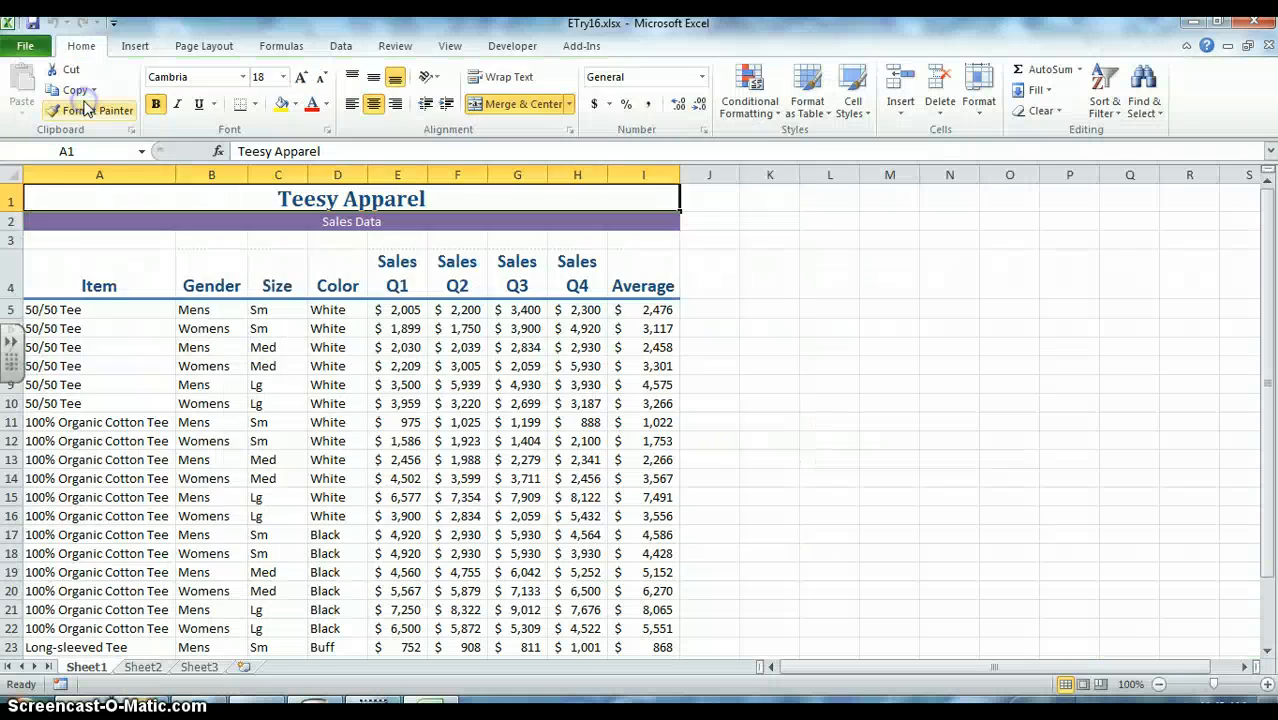
pyautogui.click(267, 55)
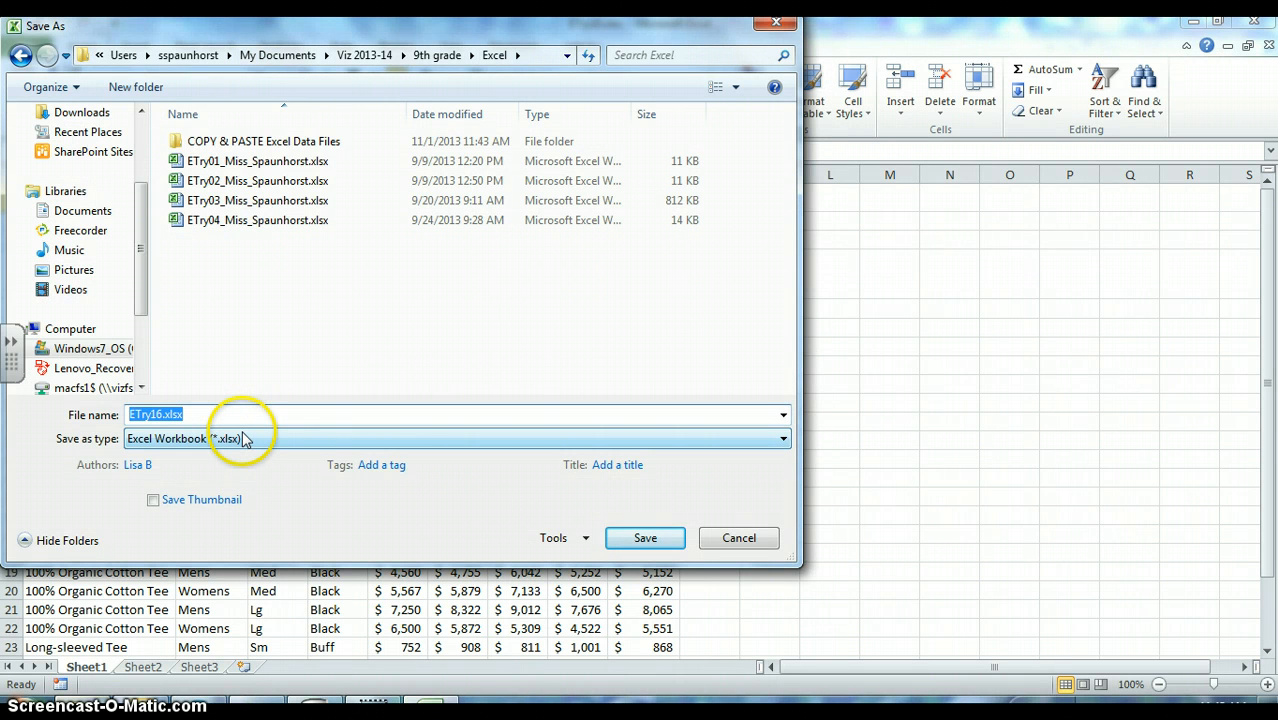
pyautogui.click(163, 414)
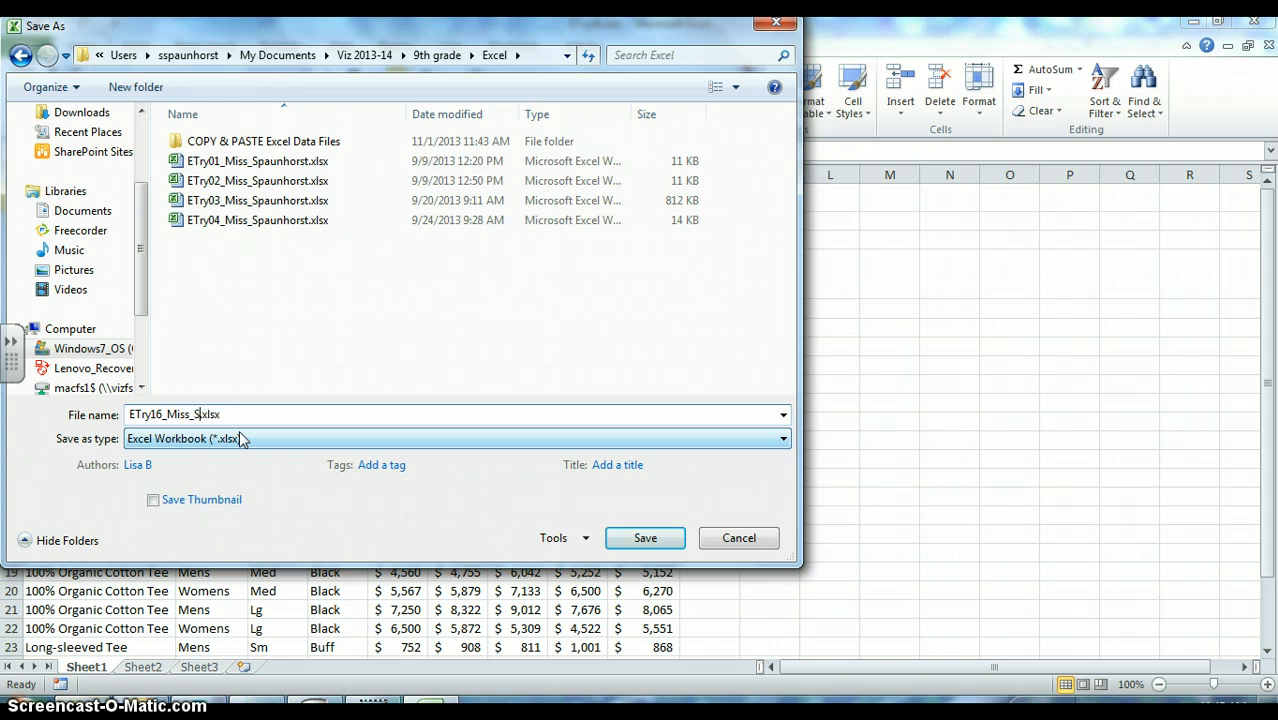
pyautogui.press('Return')
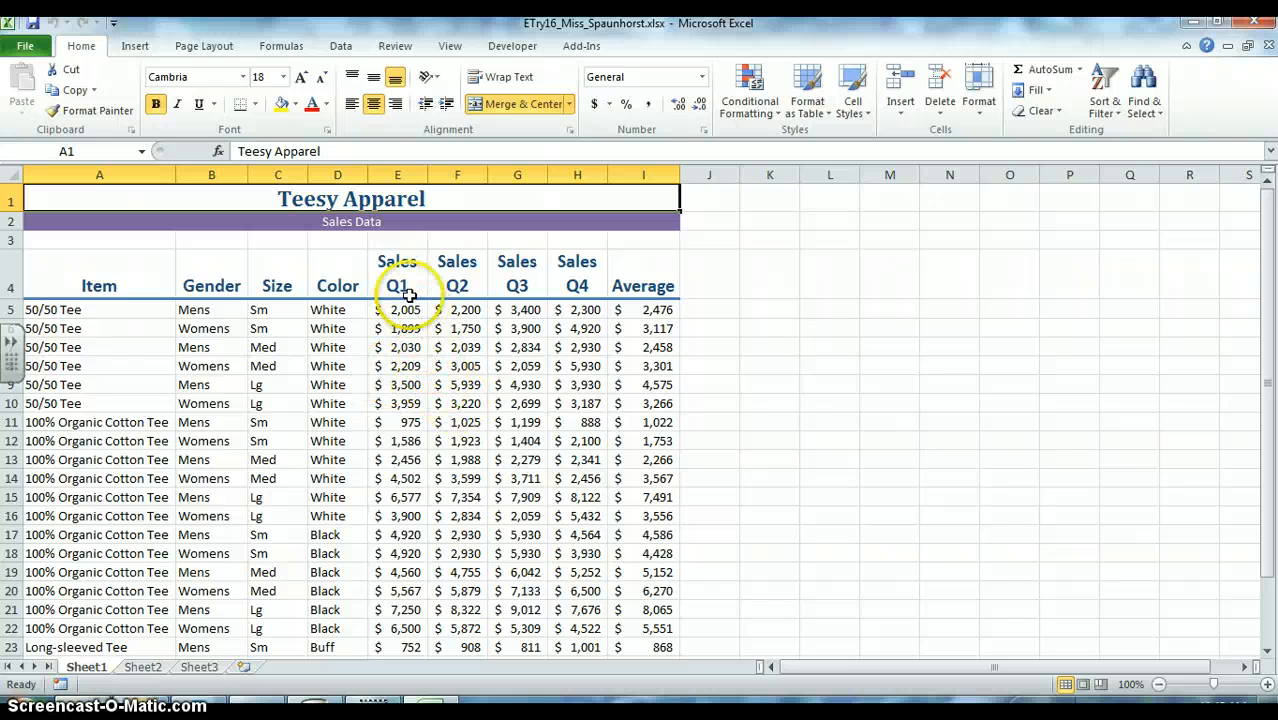
# Set up a Greater Than highlight rule with a threshold of 3000 for the Sales Q1 values in E5:E28
pyautogui.moveTo(398, 310); pyautogui.dragTo(415, 625)
pyautogui.scroll(2, 330, 445)
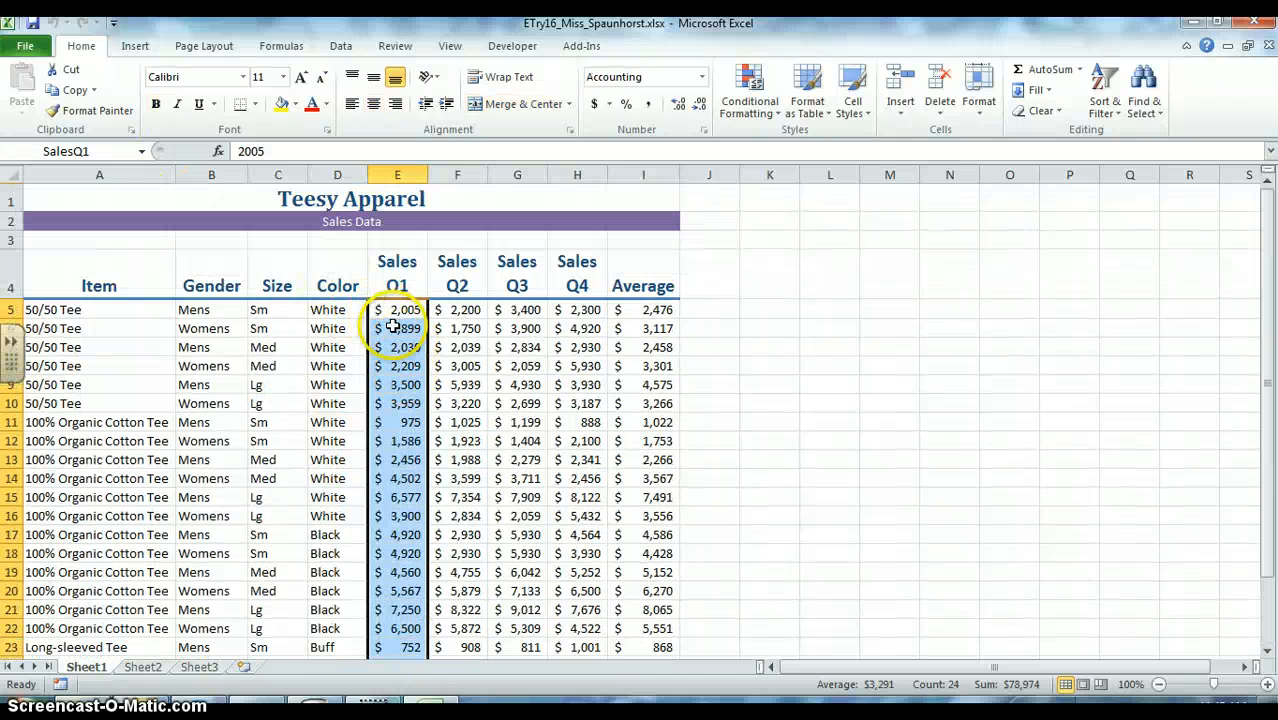
pyautogui.scroll(-4, 400, 360)
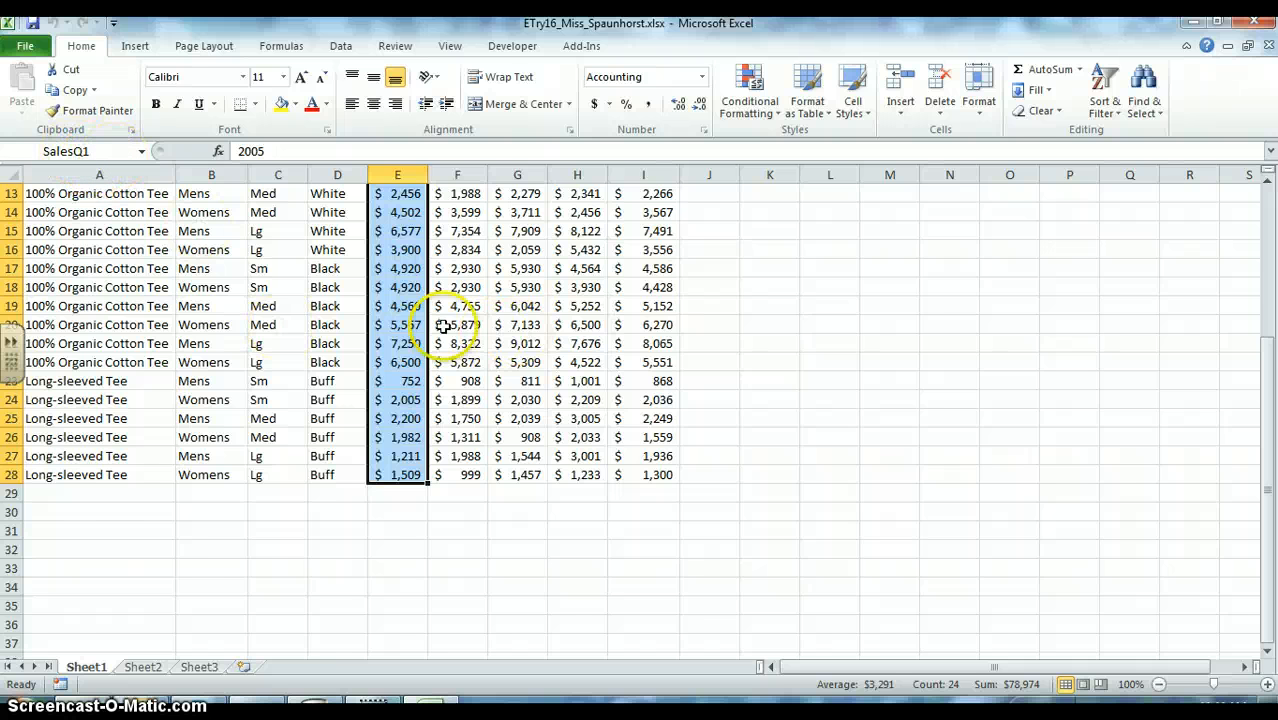
pyautogui.scroll(2, 399, 328)
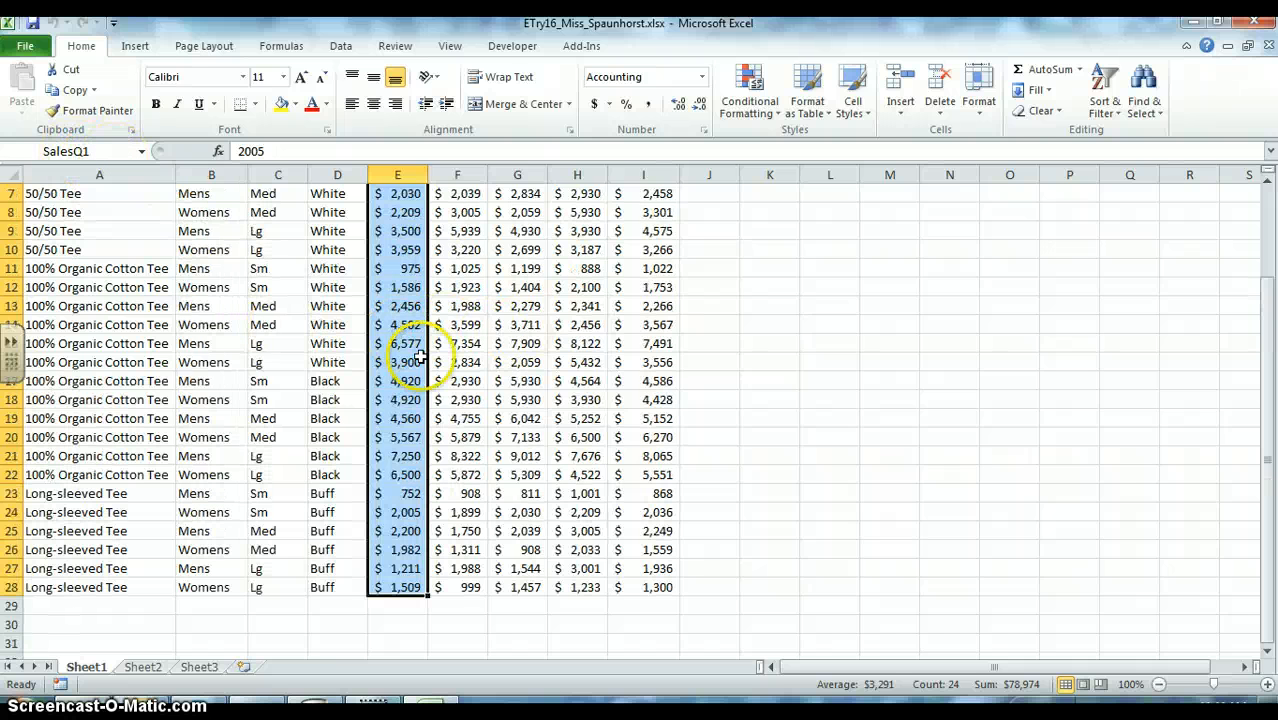
pyautogui.scroll(2, 449, 360)
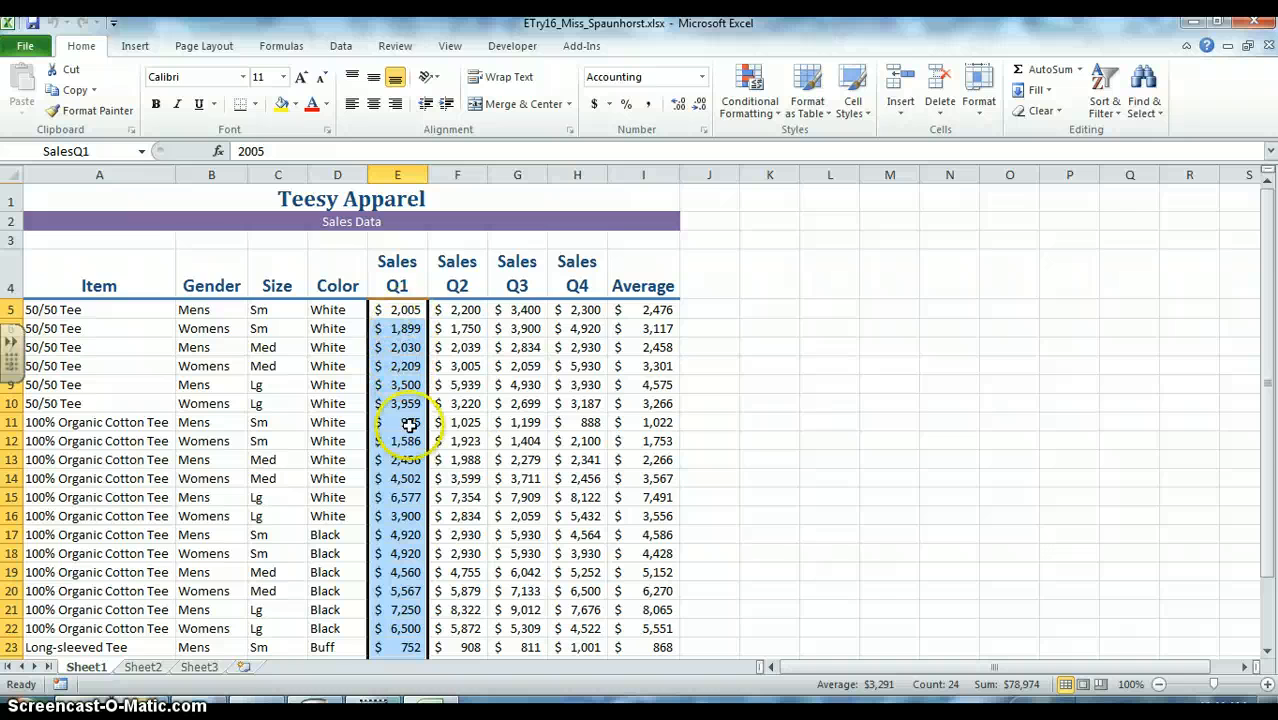
pyautogui.scroll(-2, 403, 441)
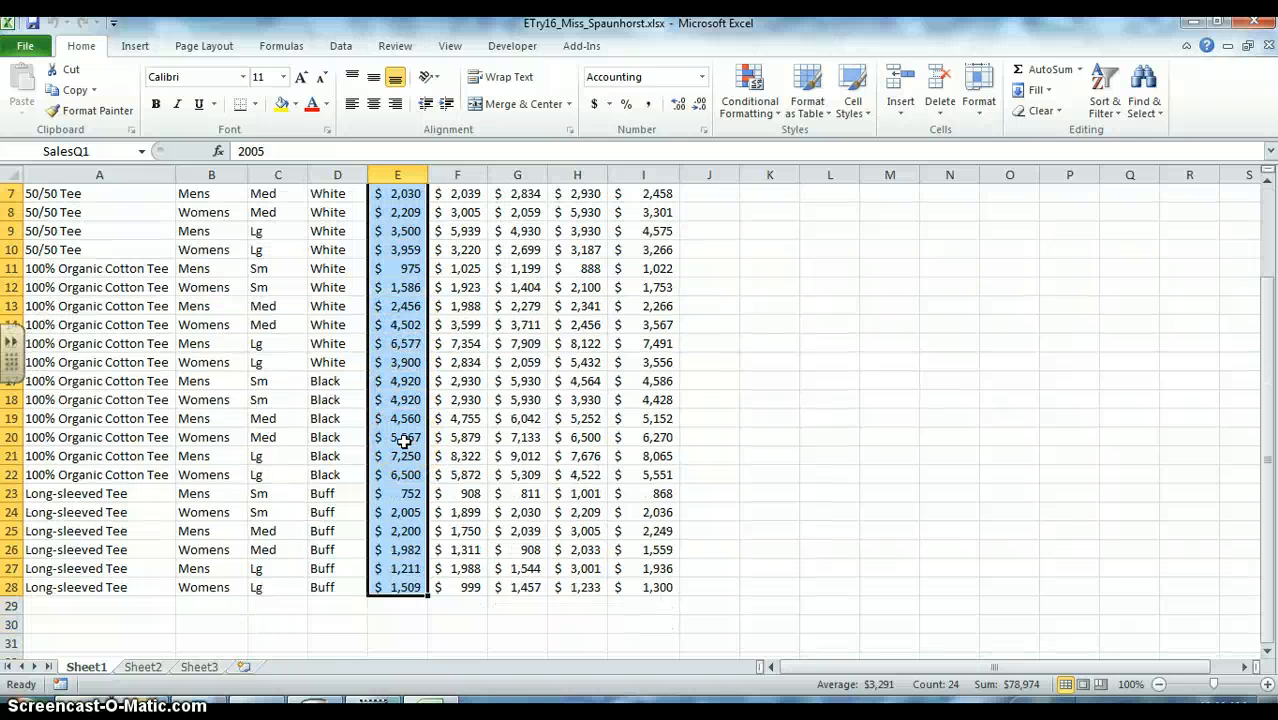
pyautogui.scroll(2, 590, 260)
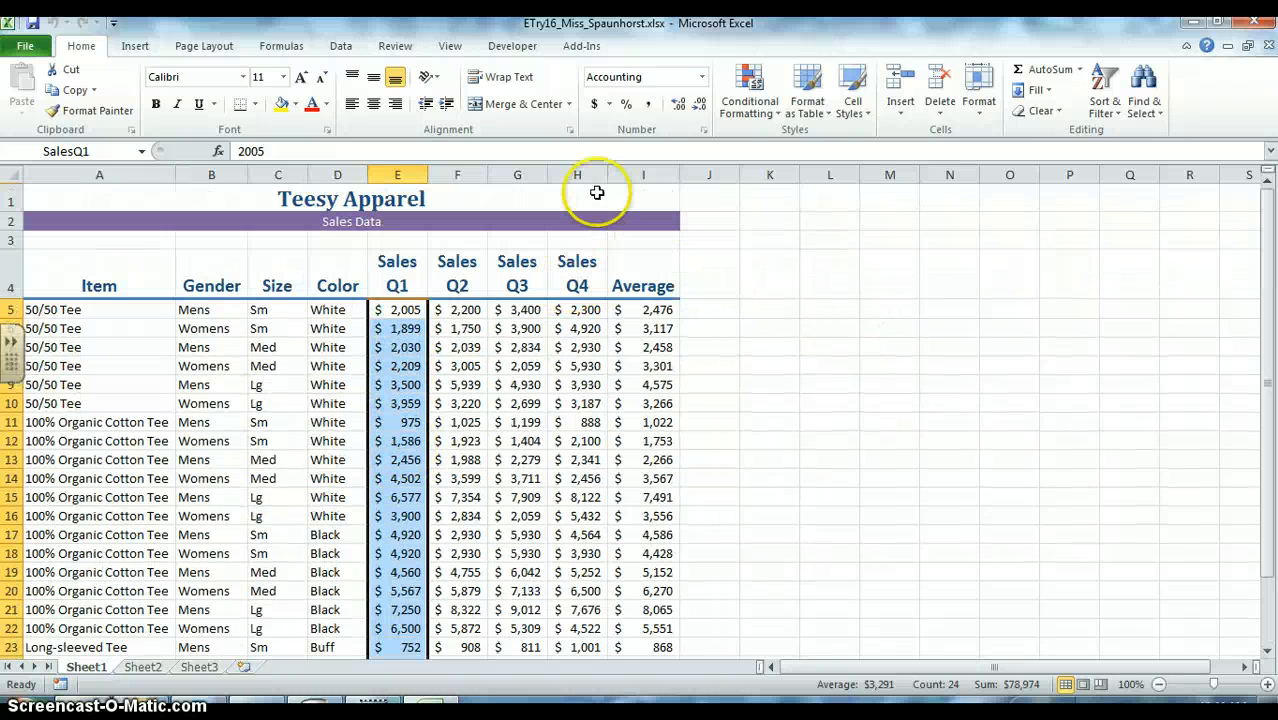
pyautogui.click(748, 110)
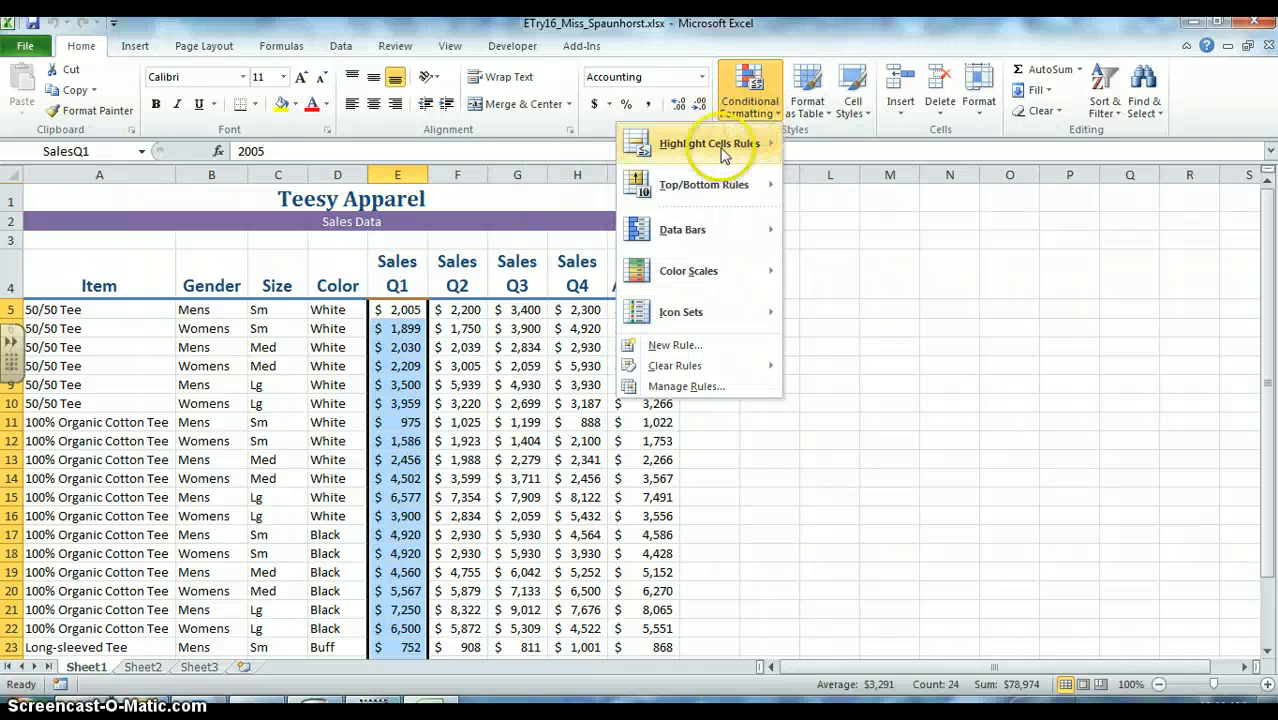
pyautogui.moveTo(724, 150)
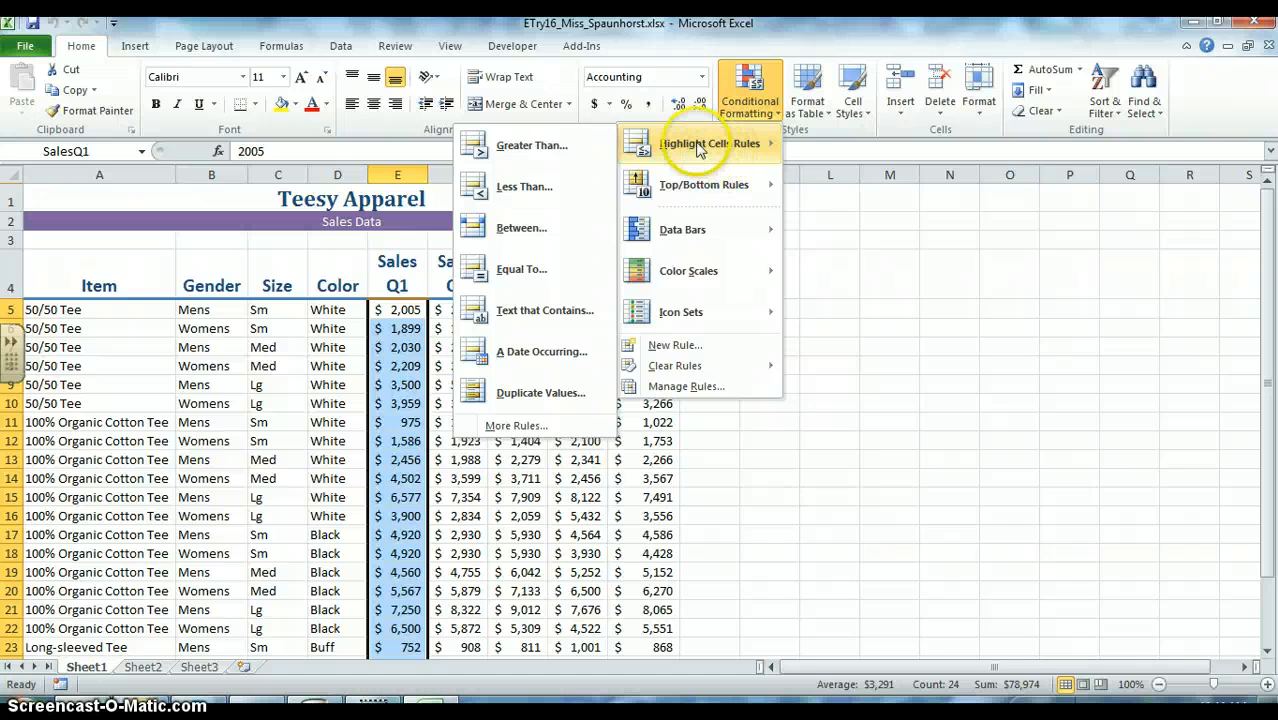
pyautogui.click(520, 145)
pyautogui.moveTo(496, 300); pyautogui.dragTo(867, 279)
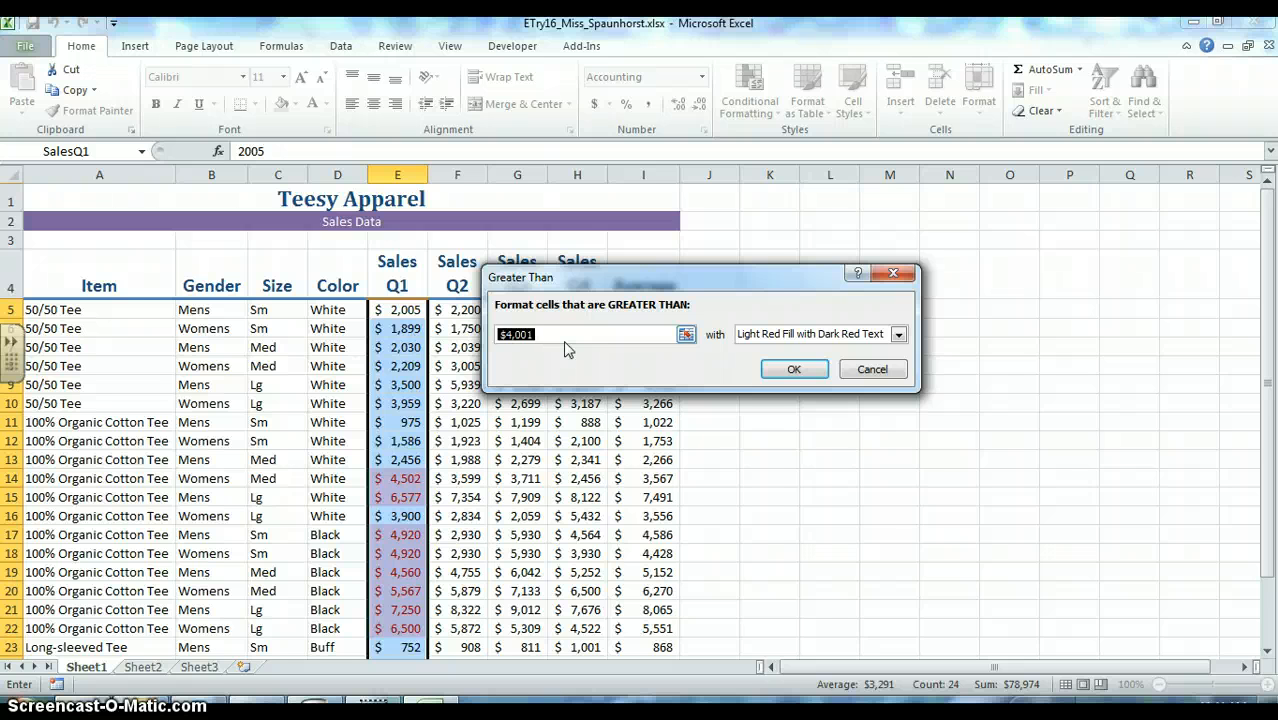
pyautogui.write('3000')
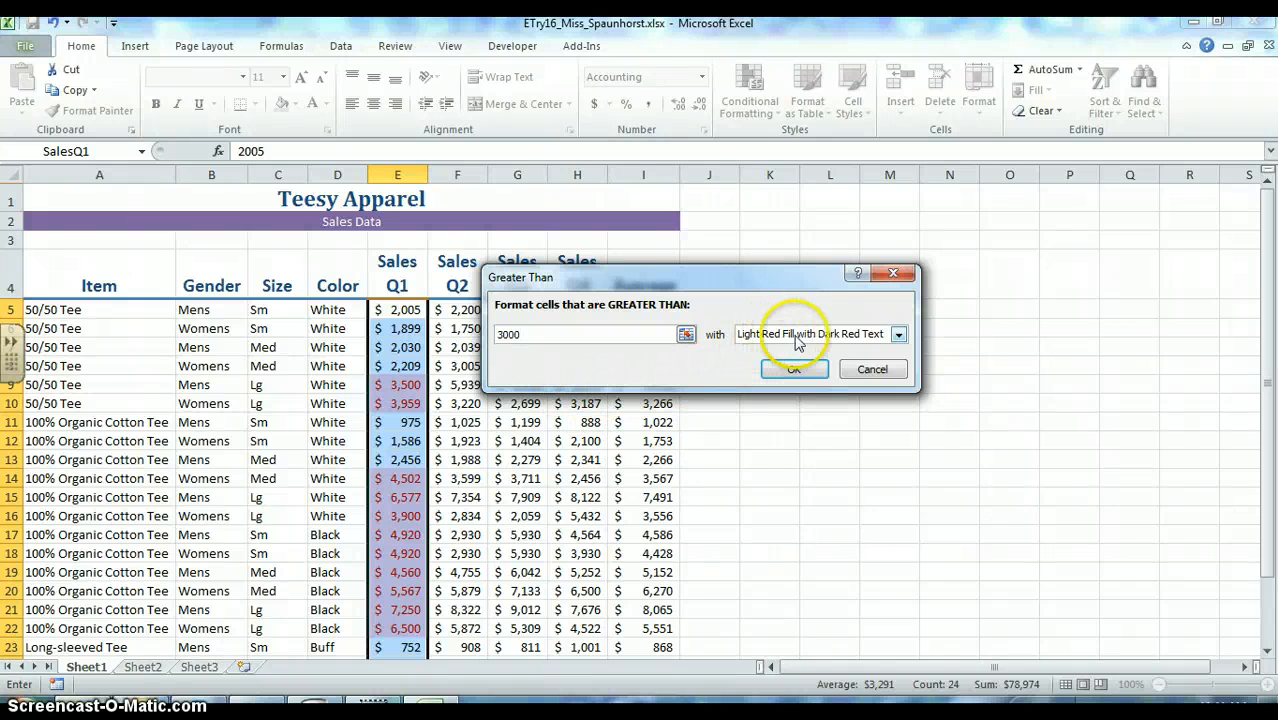
# Choose a custom format with a dark orange fill for the Sales Q1 Greater Than rule
pyautogui.click(900, 335)
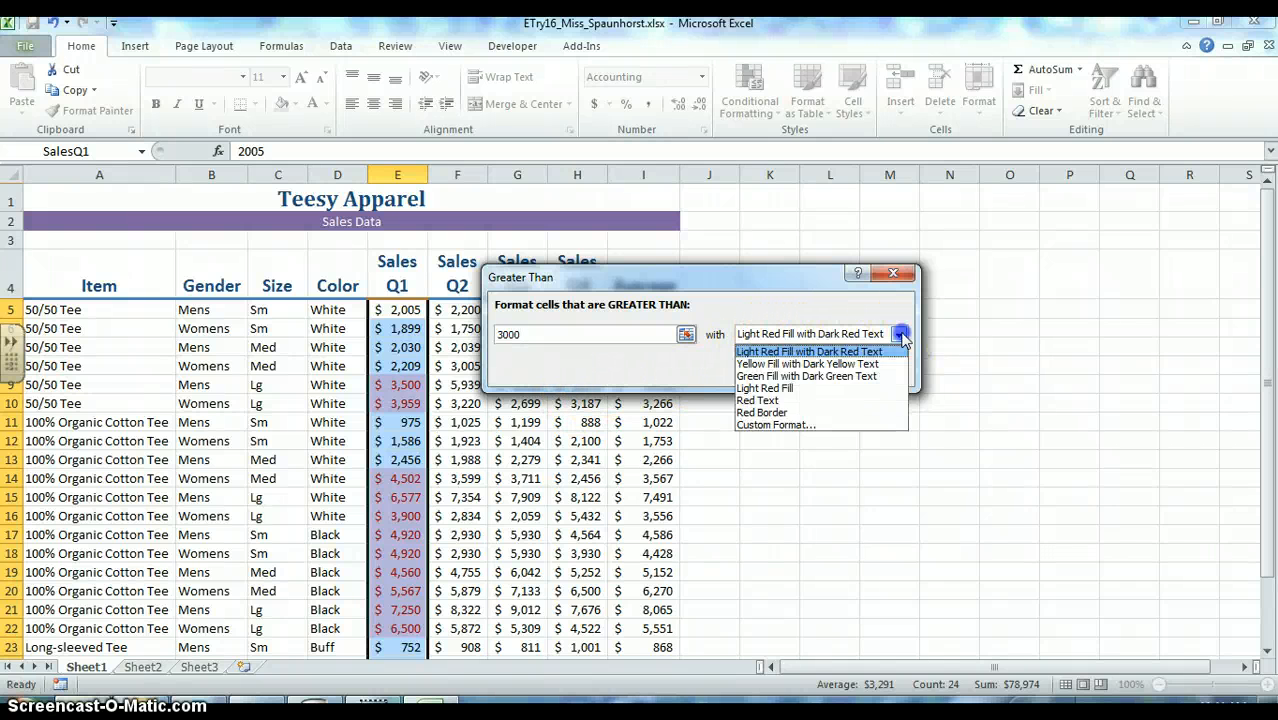
pyautogui.click(806, 426)
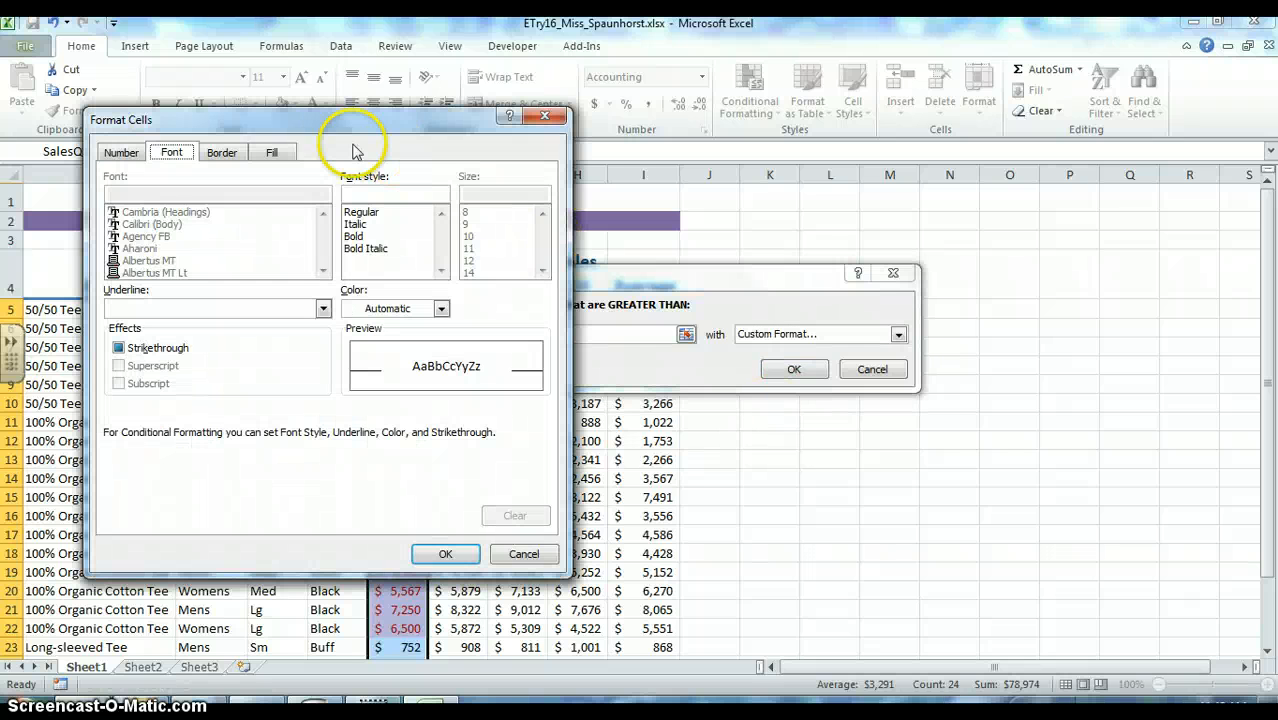
pyautogui.moveTo(362, 140); pyautogui.dragTo(826, 192)
pyautogui.click(729, 203)
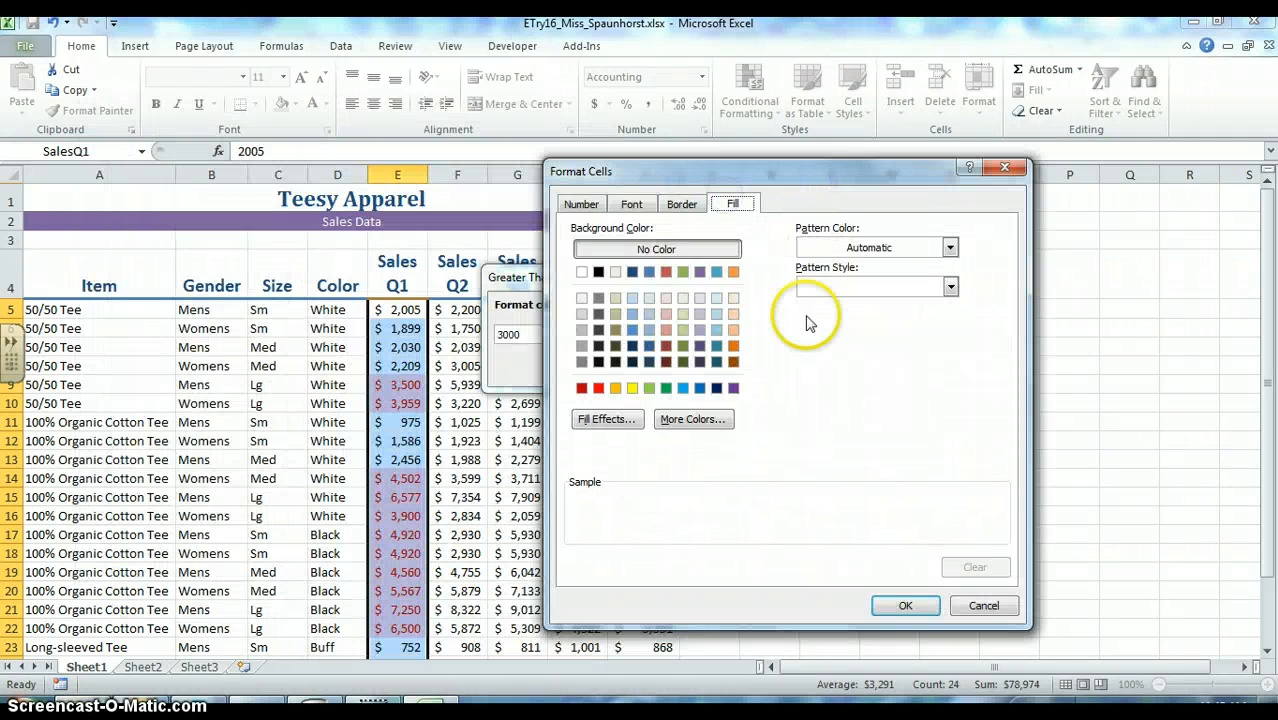
pyautogui.click(733, 346)
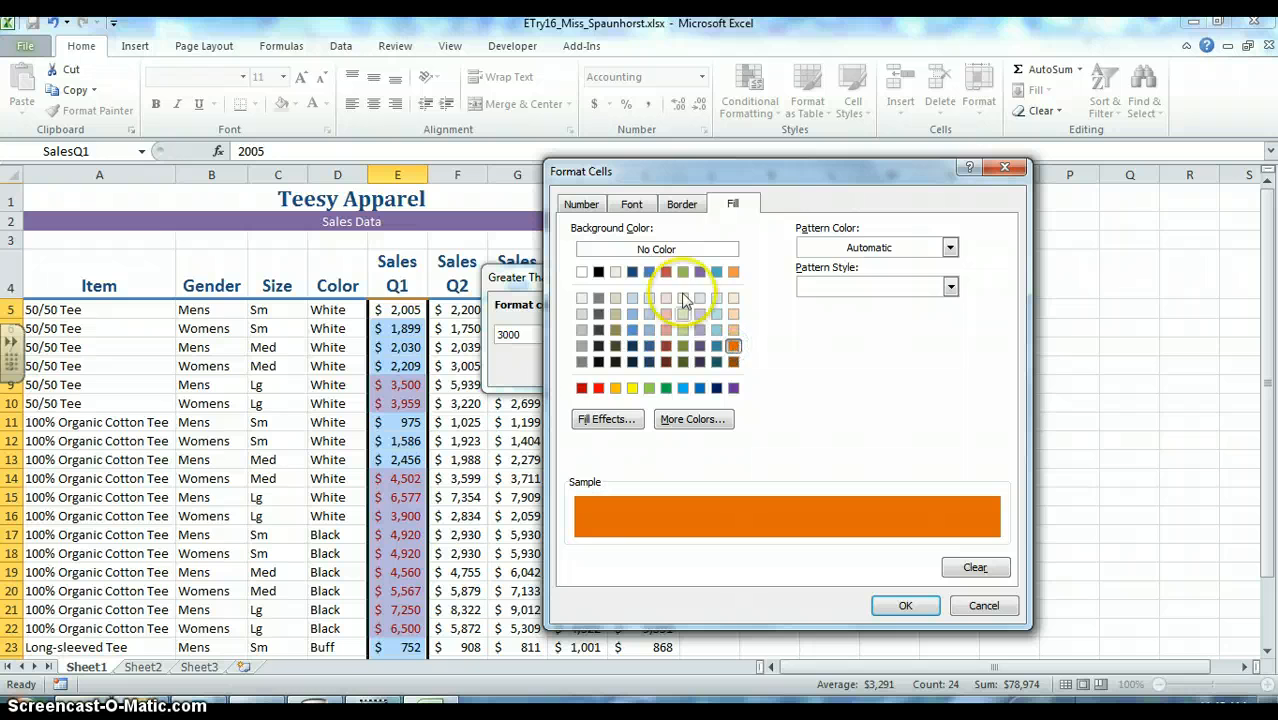
# Set the custom format's font colour to dark purple and apply the rule to the Sales Q1 values
pyautogui.click(623, 208)
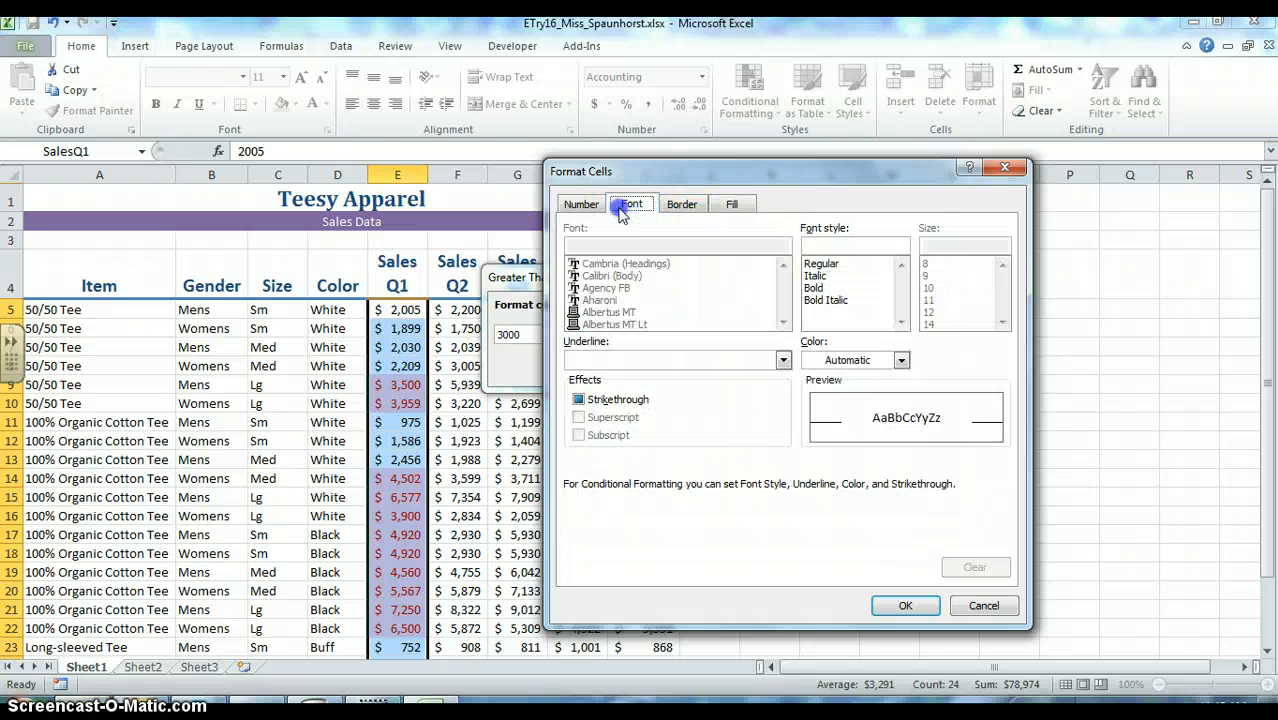
pyautogui.click(864, 360)
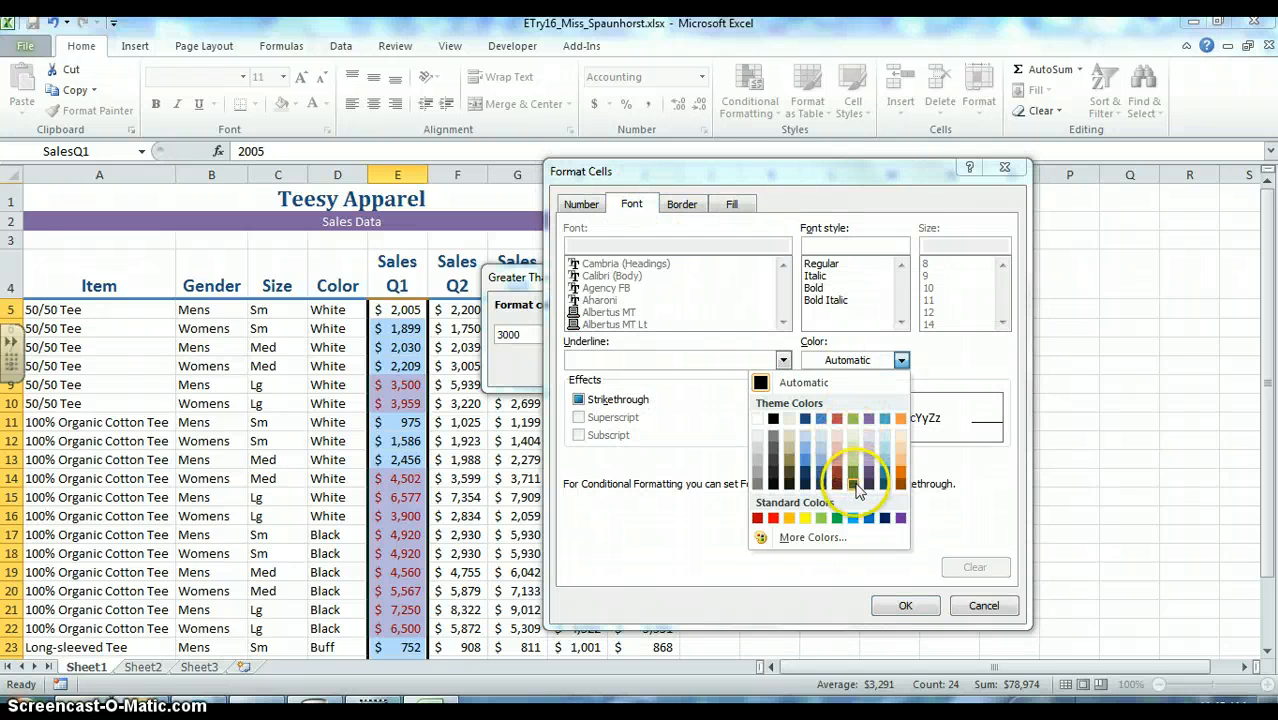
pyautogui.click(870, 485)
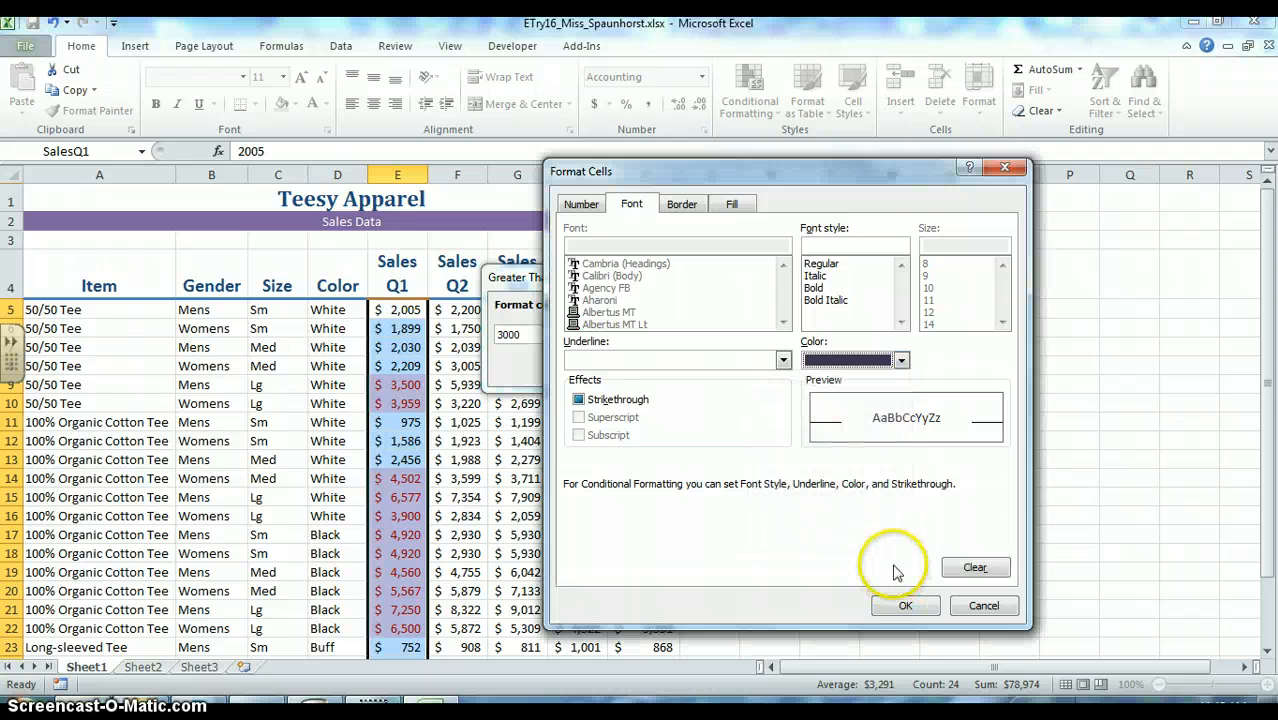
pyautogui.click(903, 605)
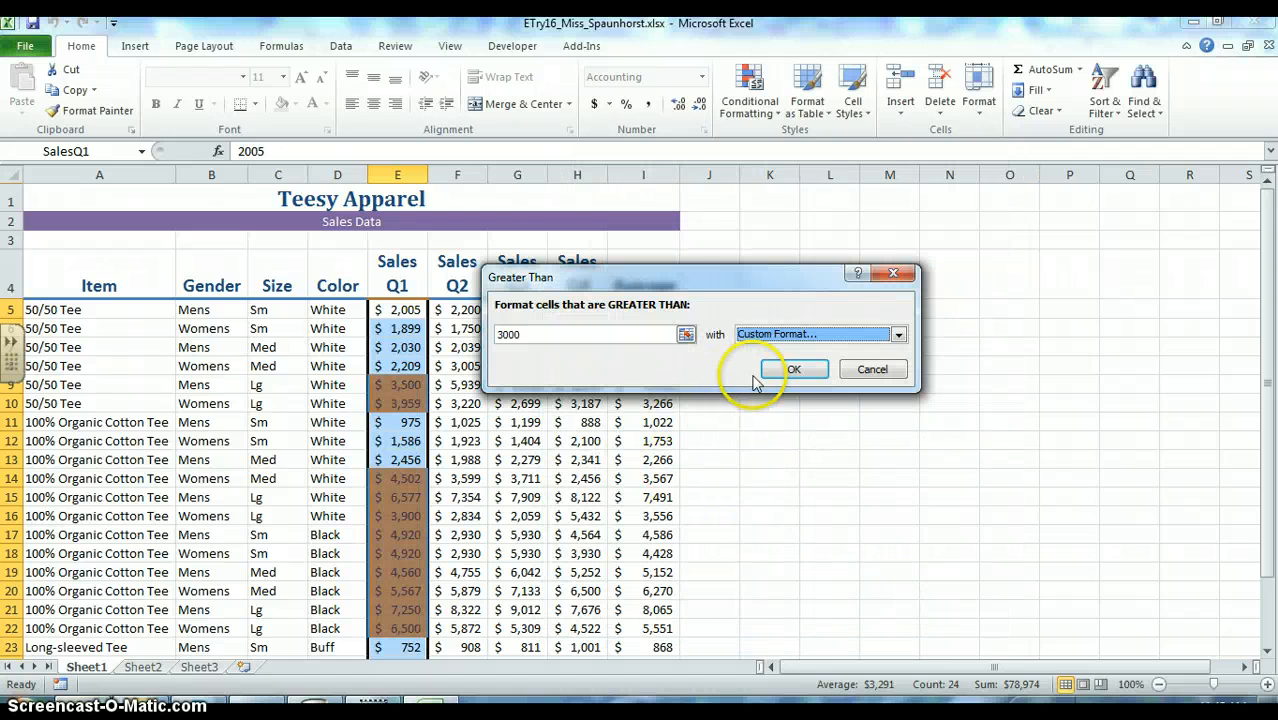
pyautogui.click(790, 369)
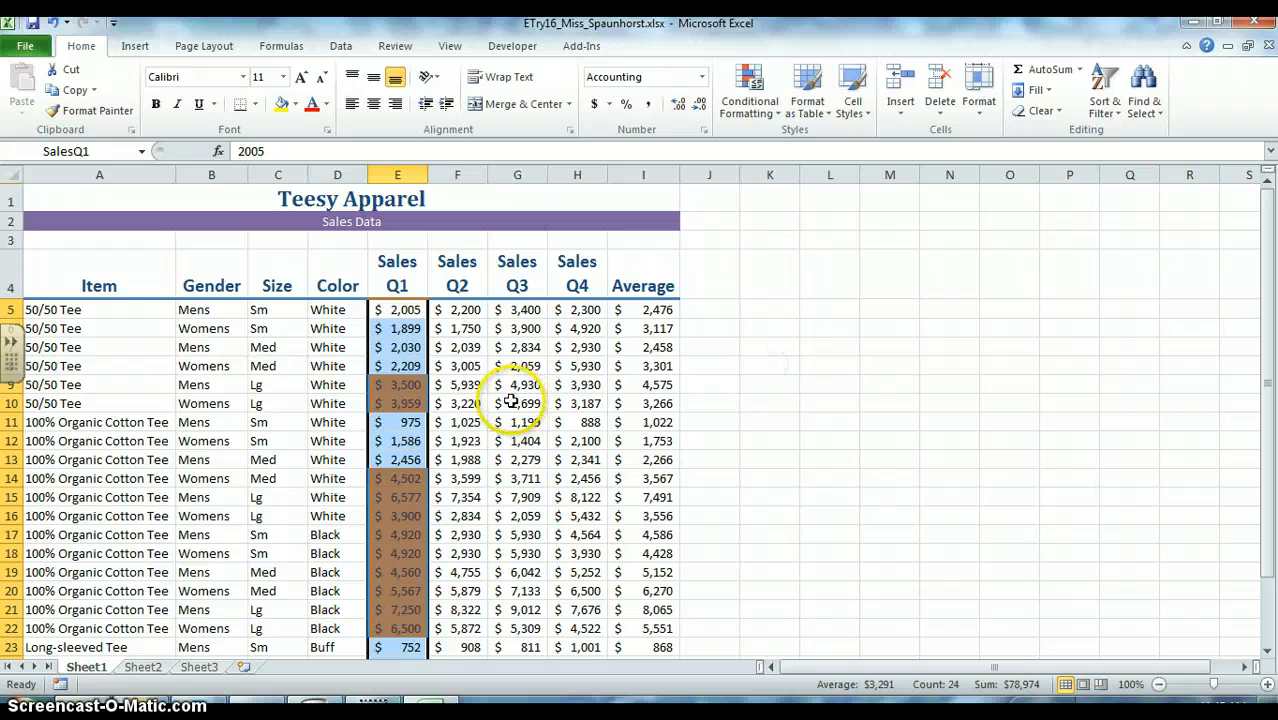
pyautogui.click(466, 440)
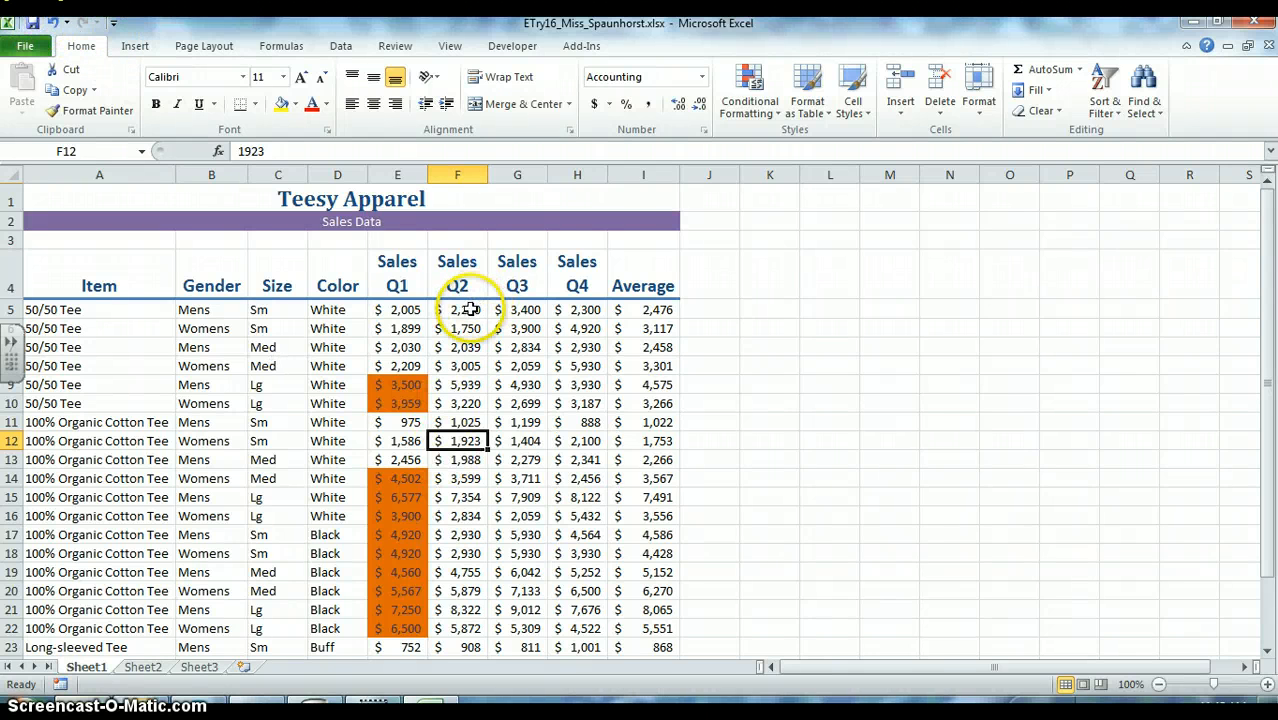
# Set up a Bottom 10 Items rule for the Sales Q2 values in F5:F28, with the number of items set to 5
pyautogui.moveTo(469, 310); pyautogui.dragTo(454, 626)
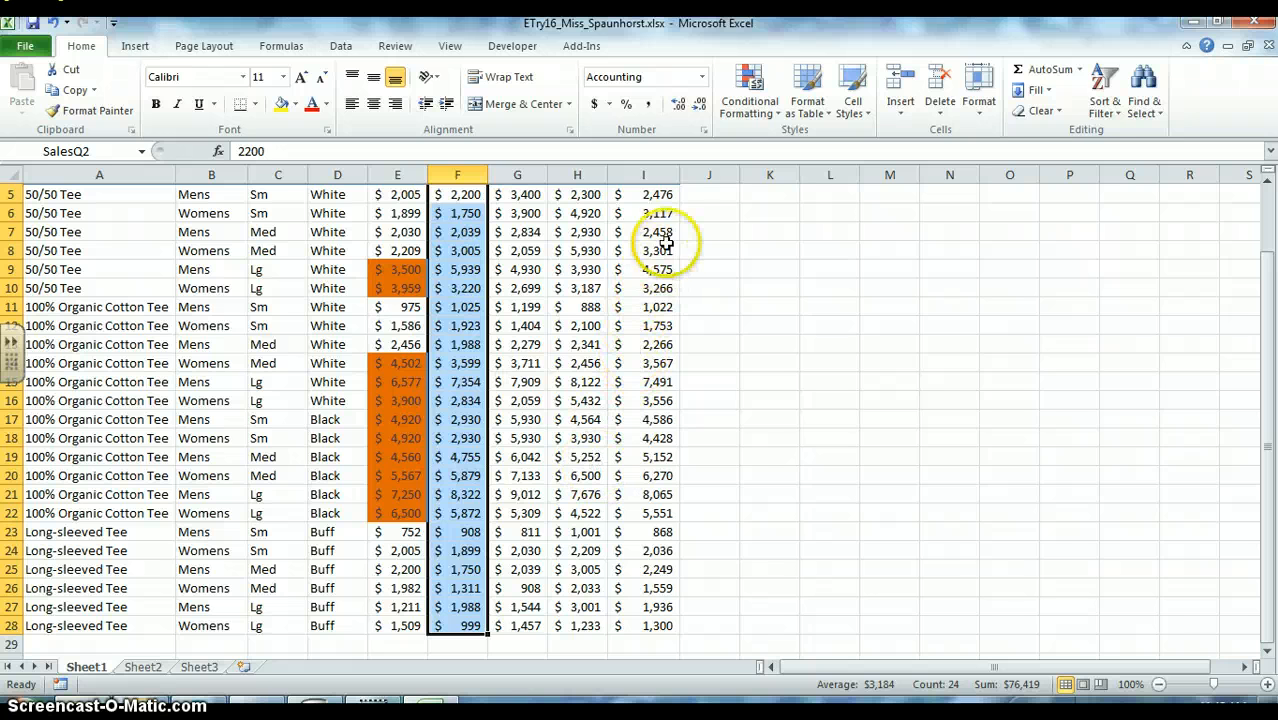
pyautogui.click(752, 116)
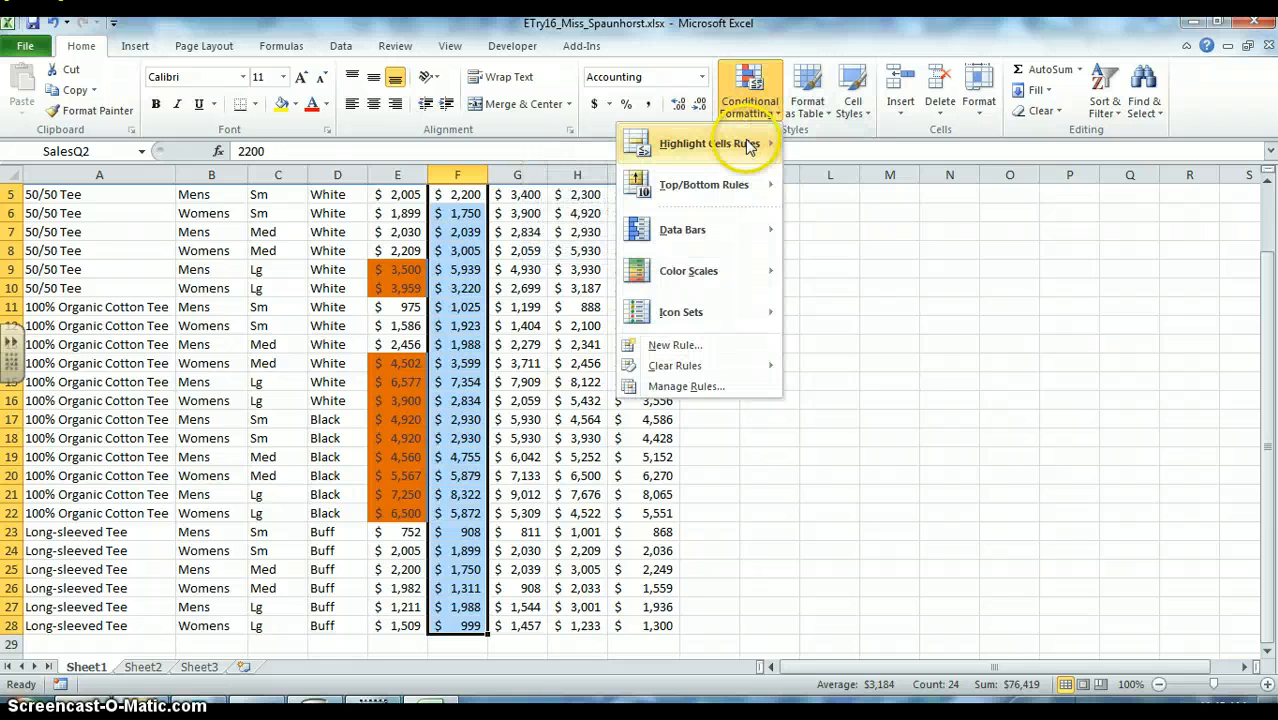
pyautogui.moveTo(746, 185)
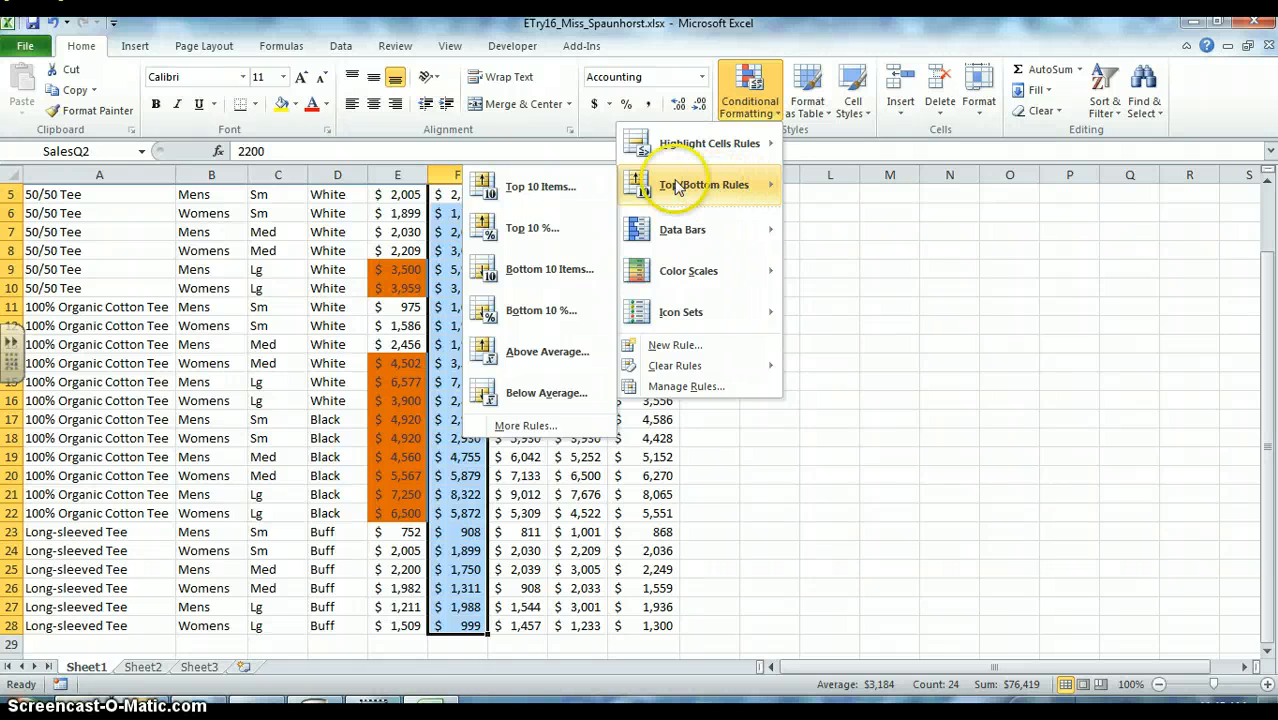
pyautogui.click(549, 270)
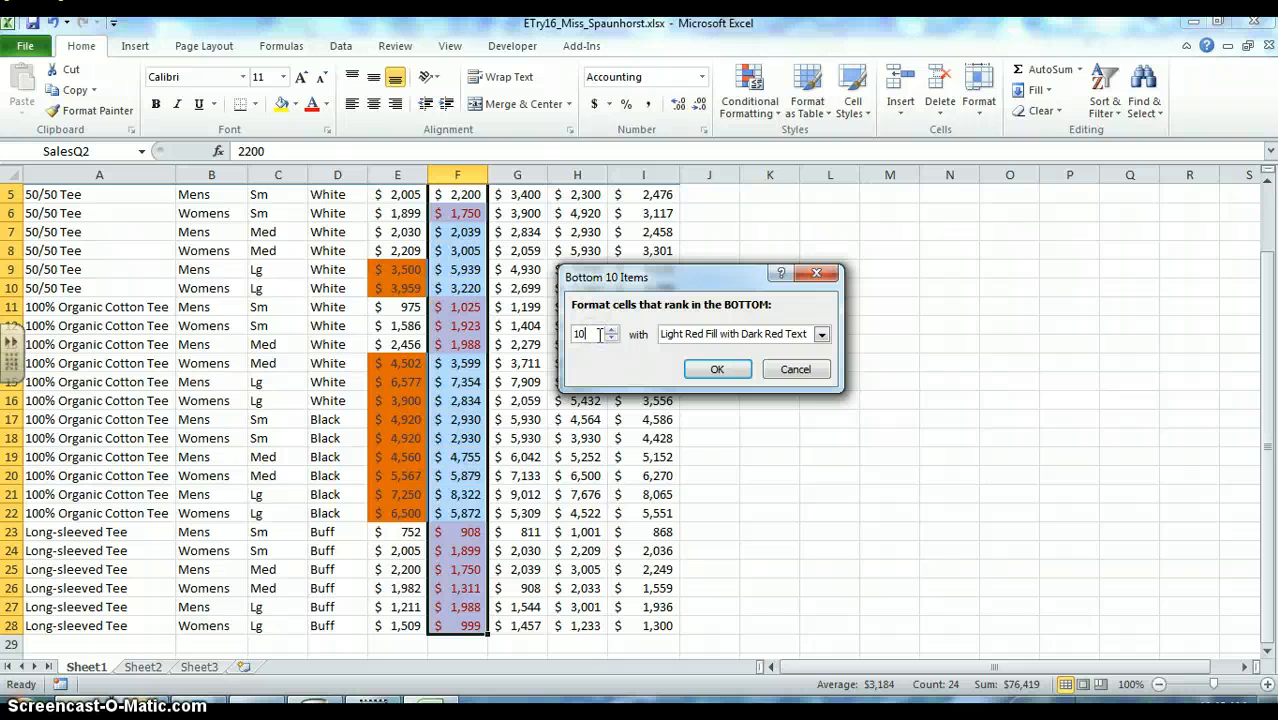
pyautogui.press('BackSpace')
pyautogui.press('BackSpace')
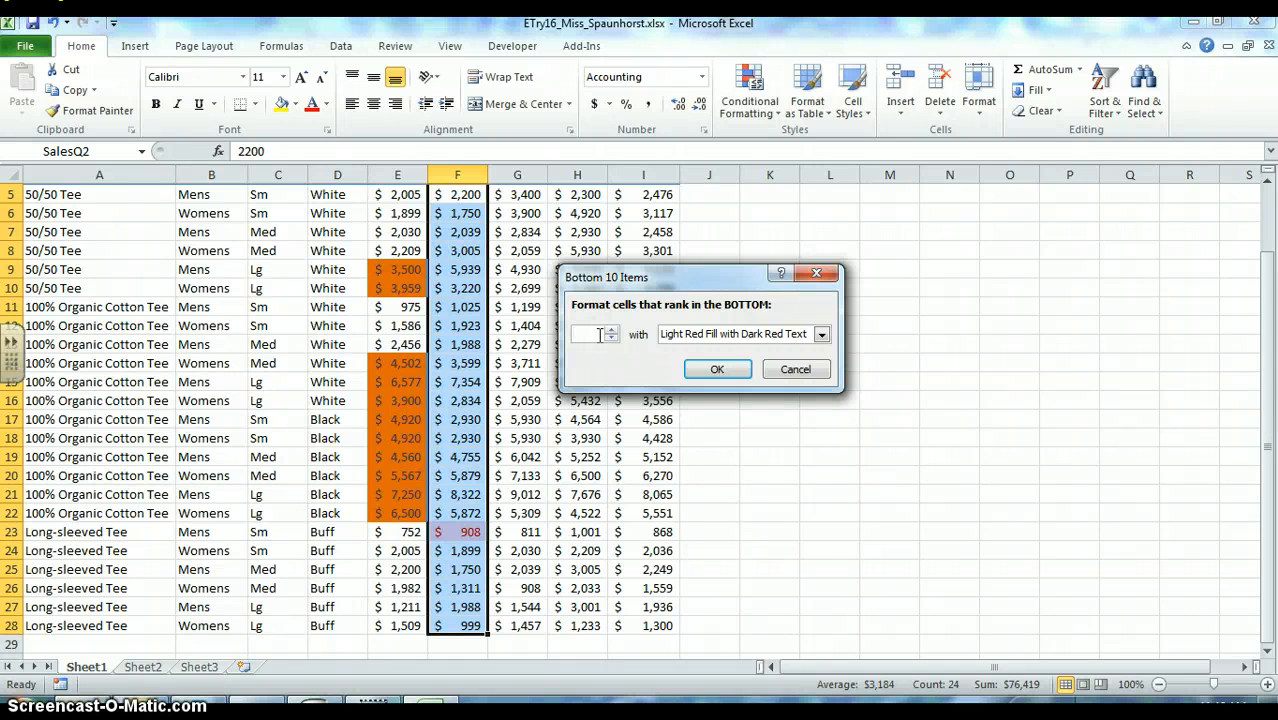
pyautogui.write('5')
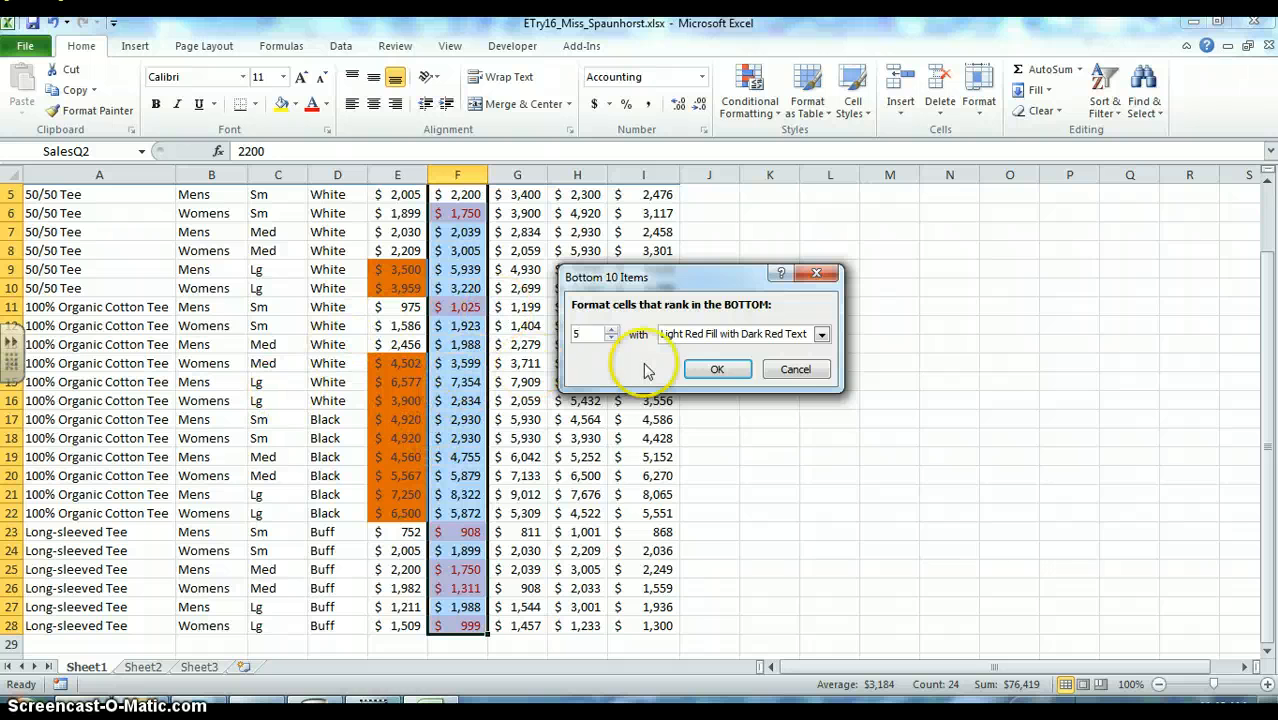
# Choose a custom format with a light aqua fill for the Sales Q2 bottom-items rule
pyautogui.click(821, 334)
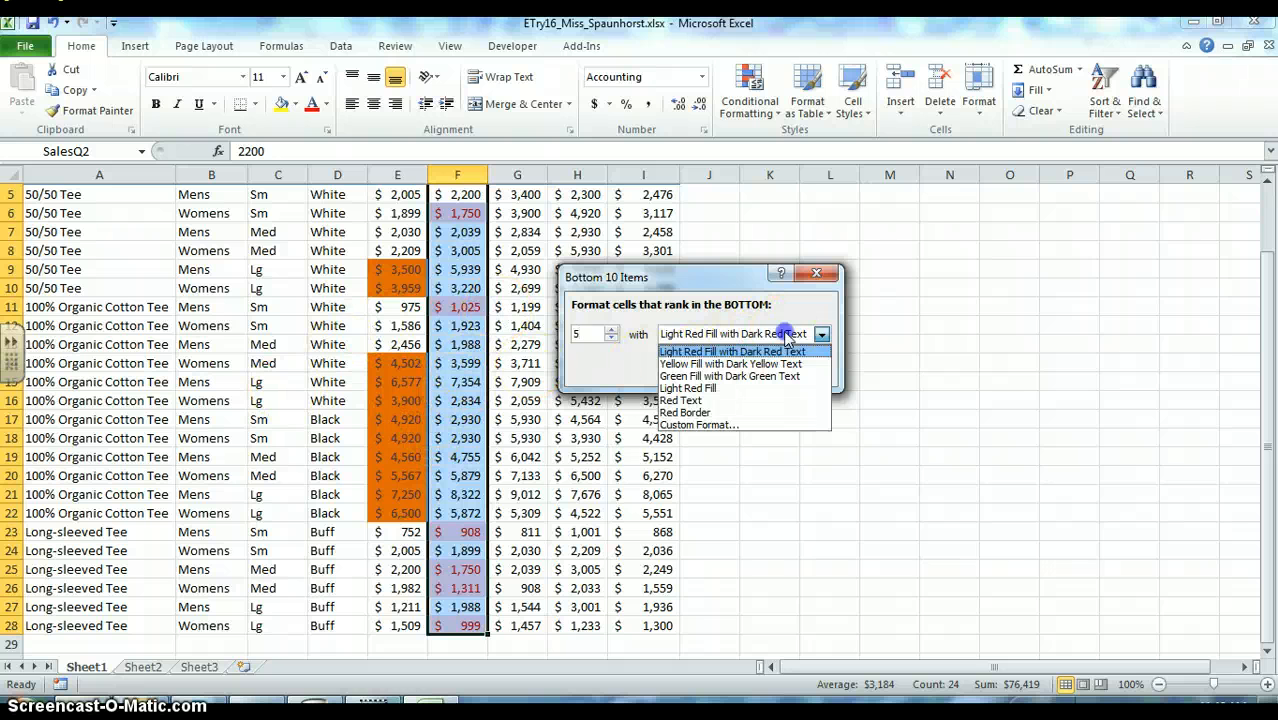
pyautogui.click(697, 425)
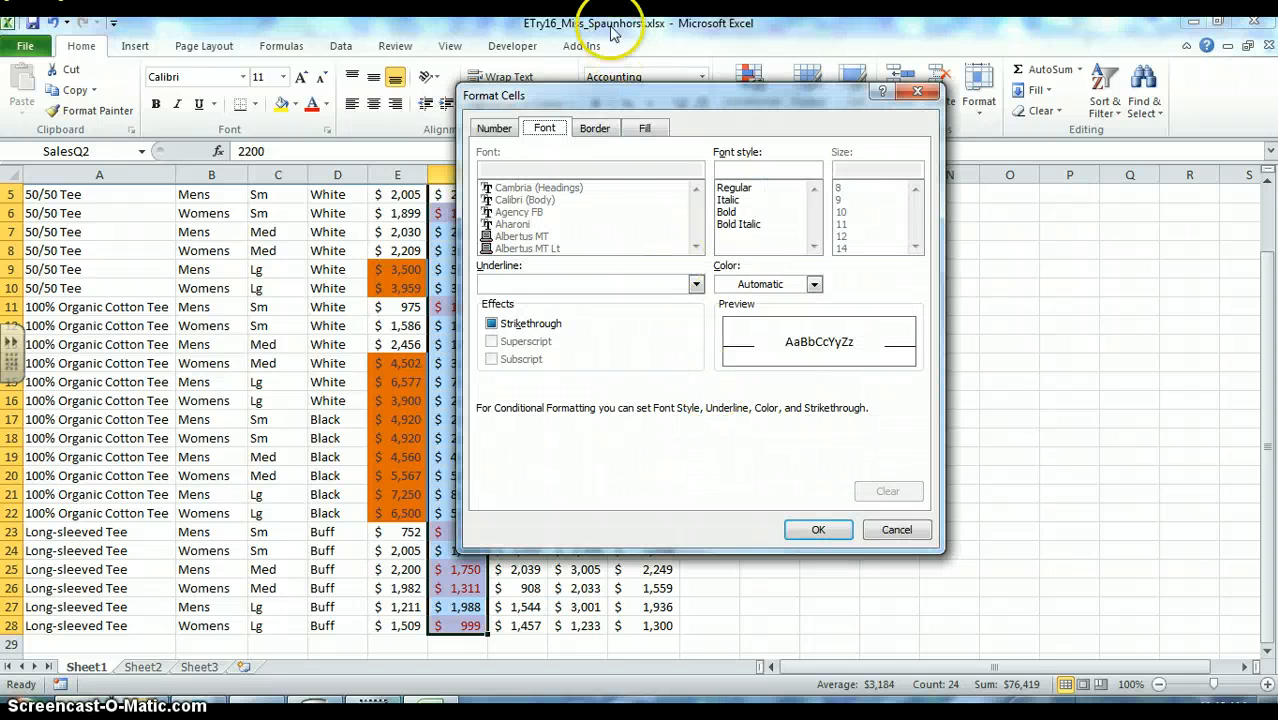
pyautogui.click(598, 128)
pyautogui.click(646, 129)
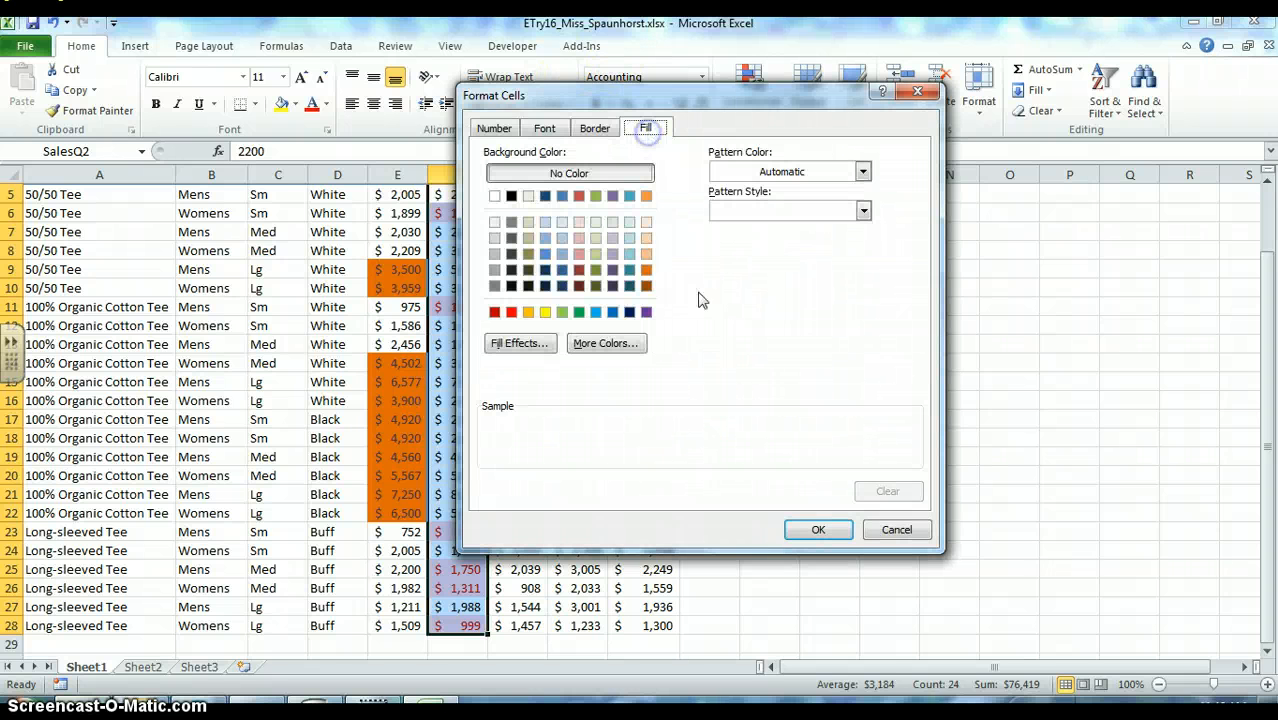
pyautogui.click(629, 254)
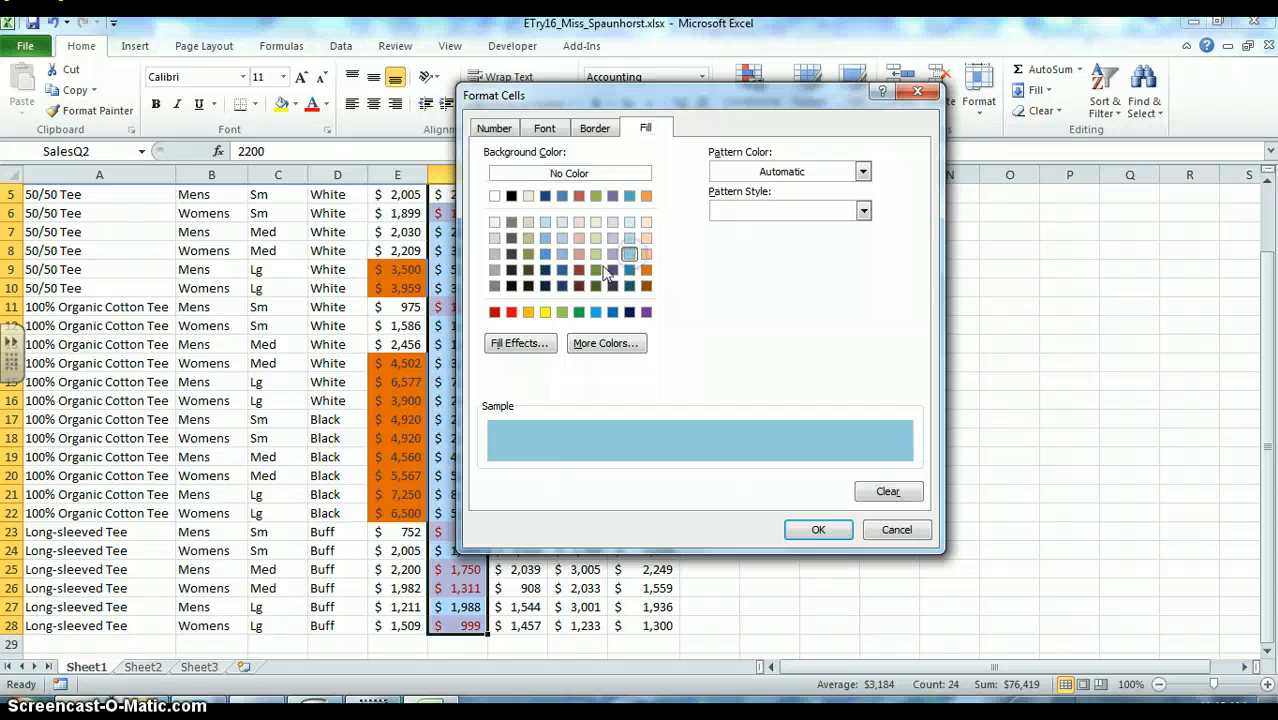
# Set the custom format's font colour to dark orange and apply the bottom 5 items rule to the Sales Q2 values
pyautogui.click(544, 128)
pyautogui.click(800, 285)
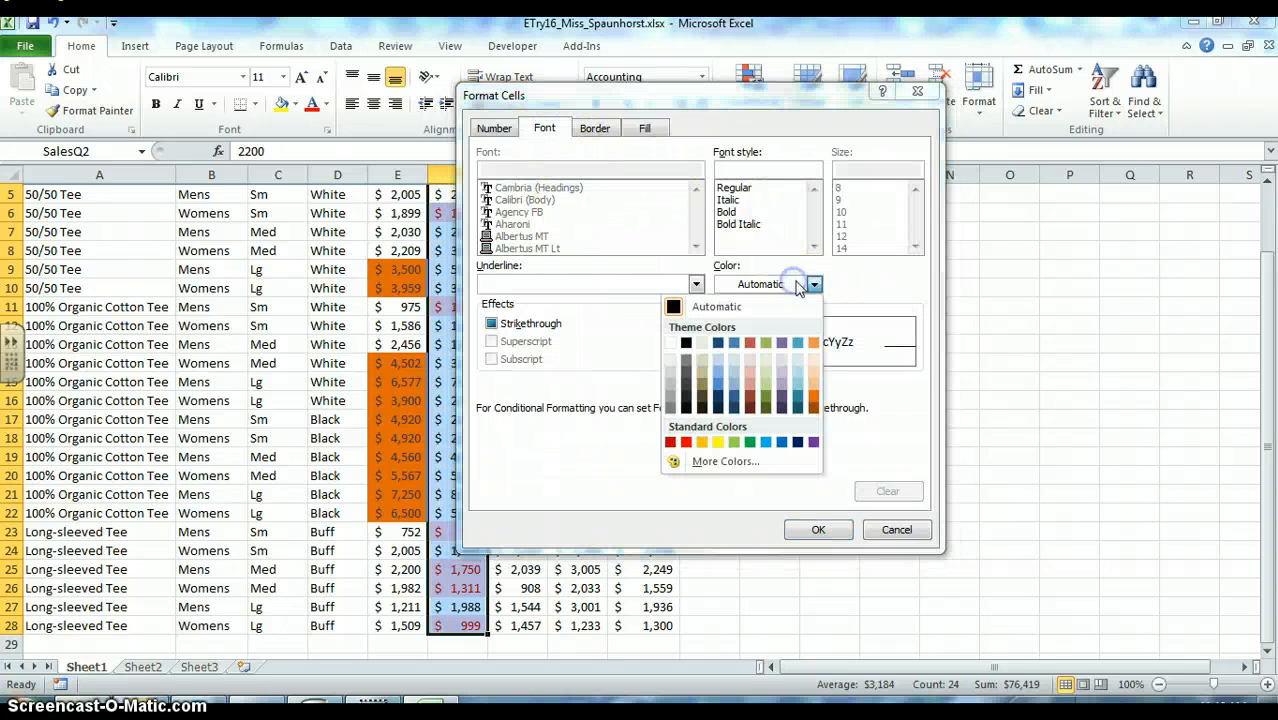
pyautogui.click(815, 406)
pyautogui.click(818, 529)
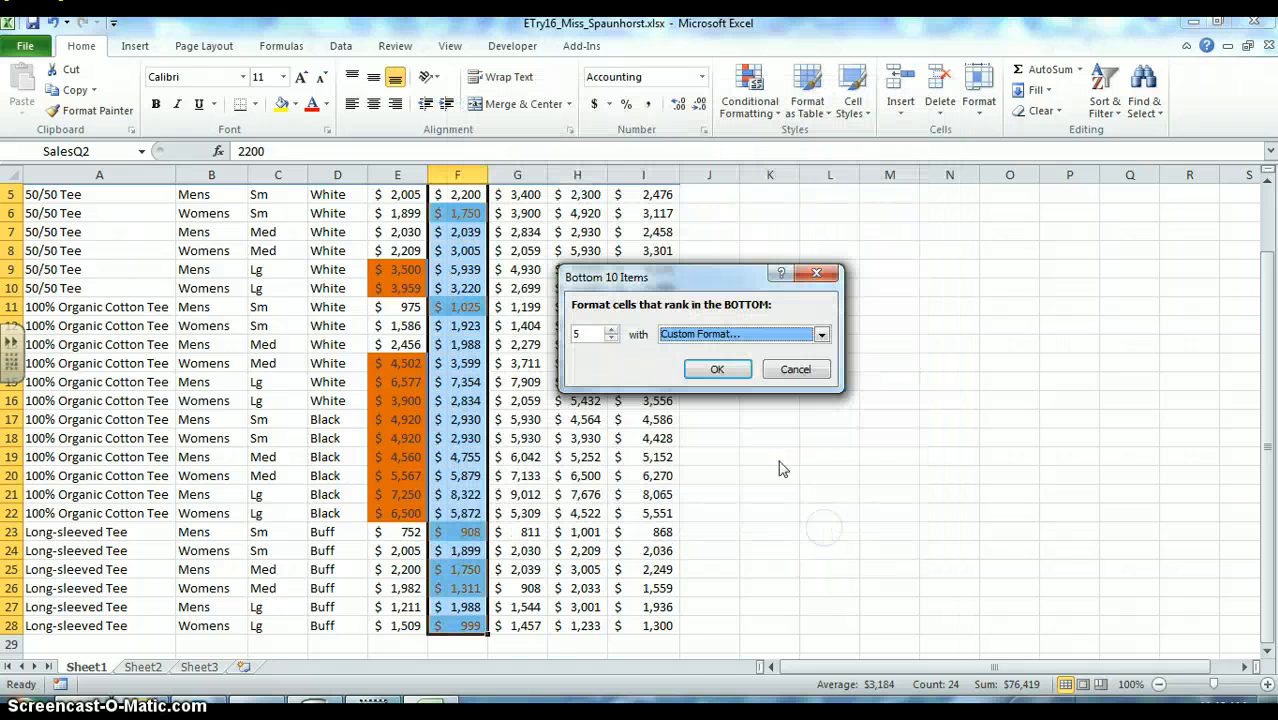
pyautogui.click(717, 369)
pyautogui.click(645, 380)
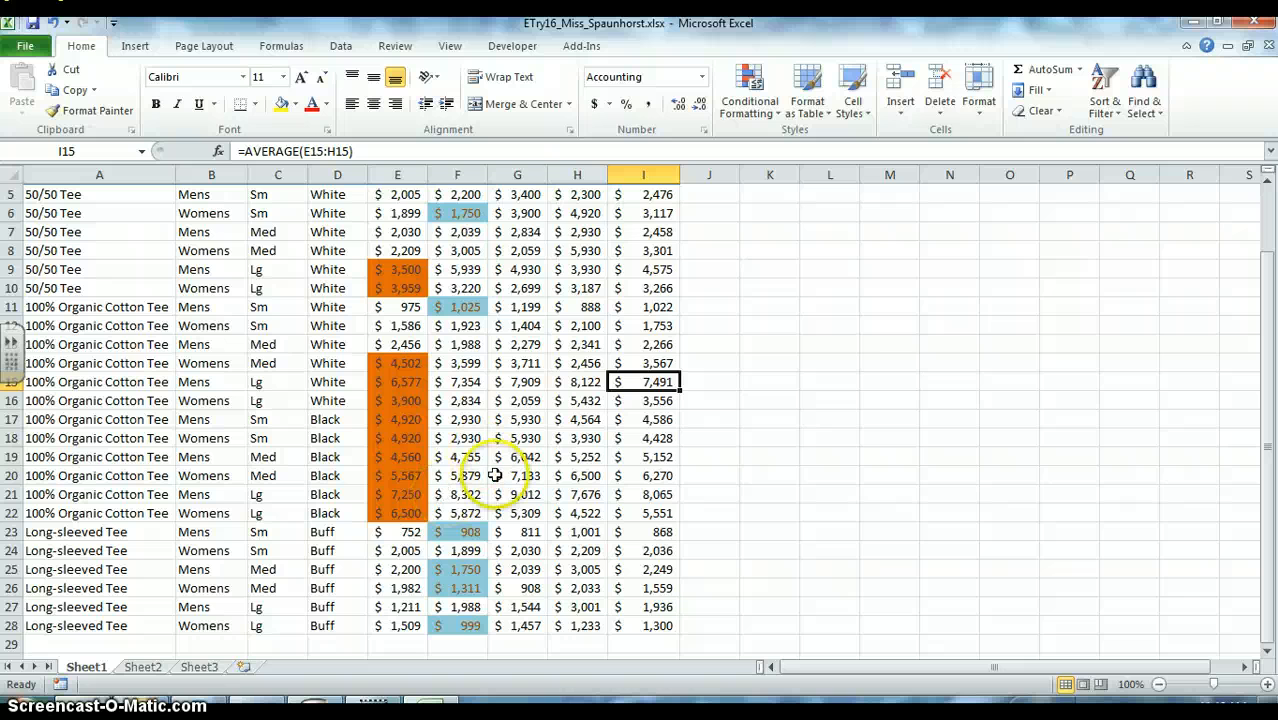
# Apply pink gradient-fill data bars to the Sales Q3 values in G5:G28
pyautogui.scroll(1, 515, 460)
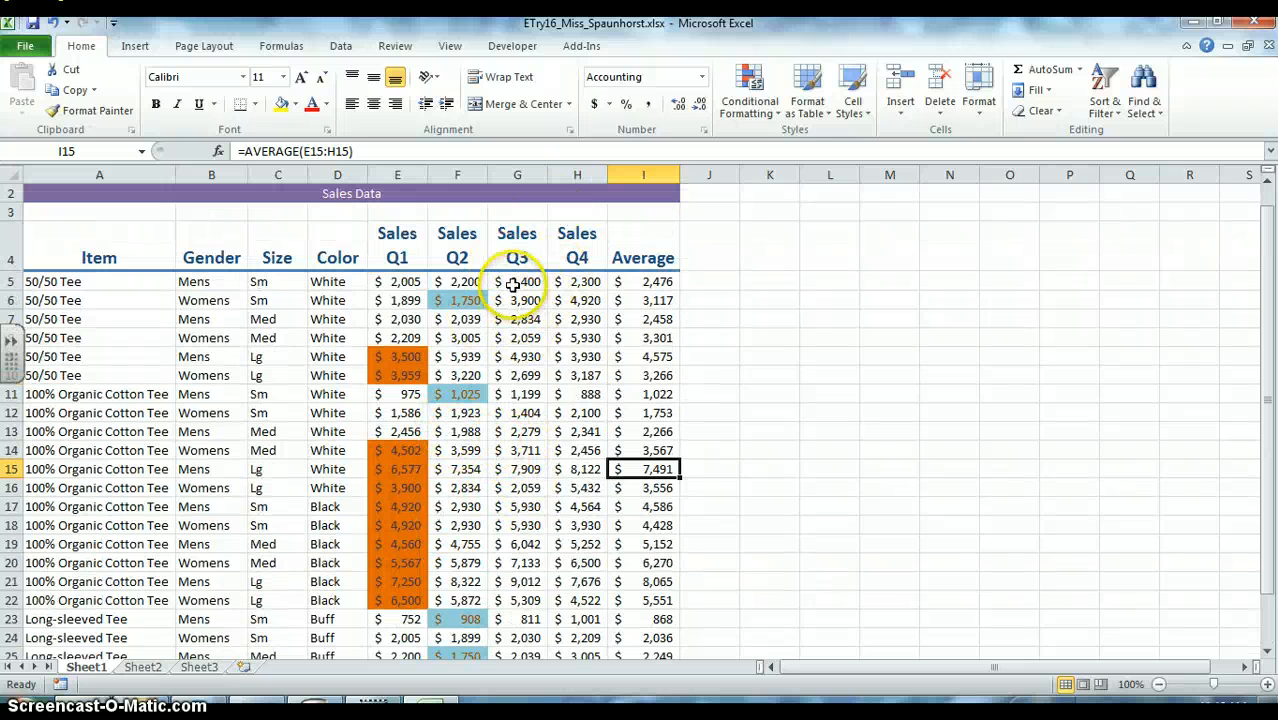
pyautogui.moveTo(518, 282); pyautogui.dragTo(520, 625)
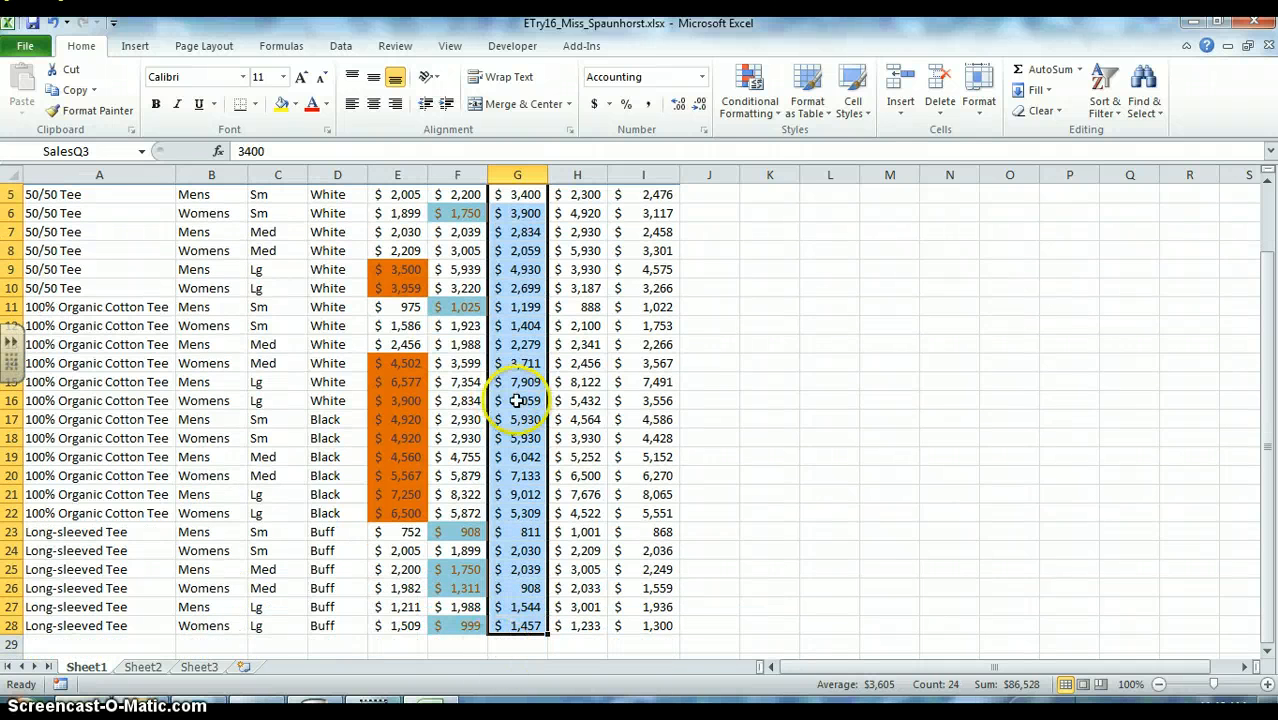
pyautogui.click(764, 108)
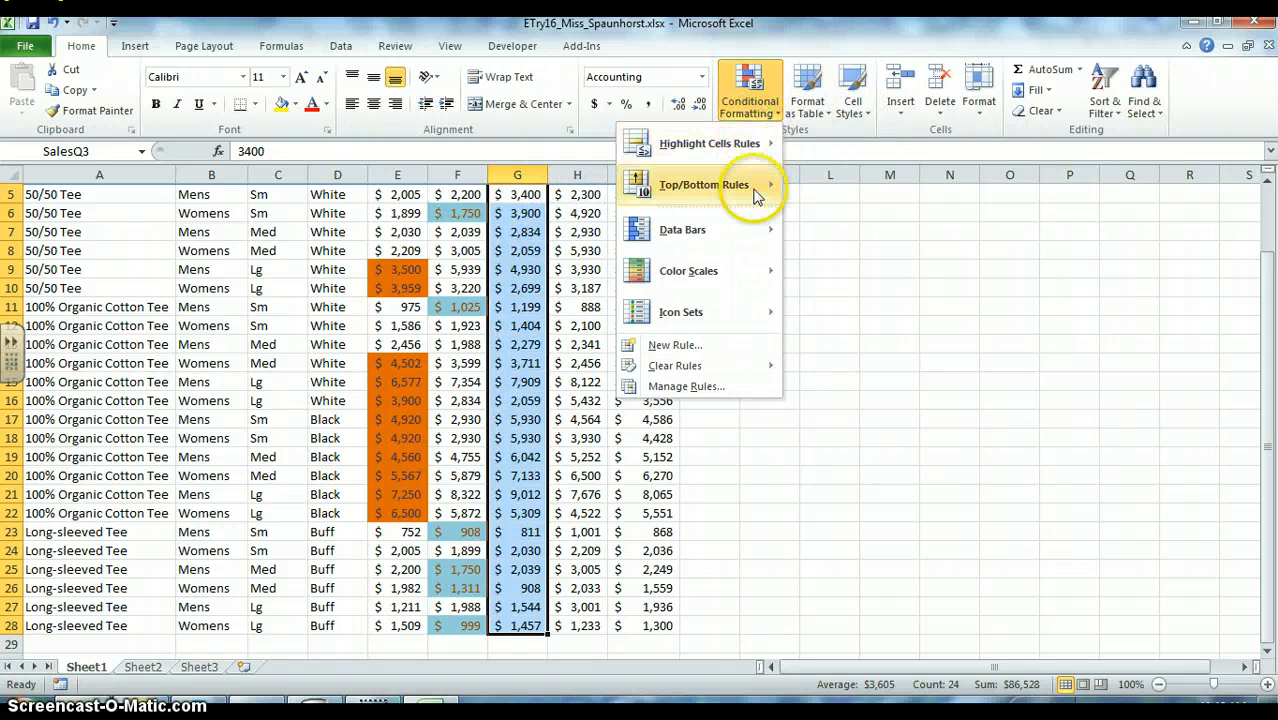
pyautogui.moveTo(757, 224)
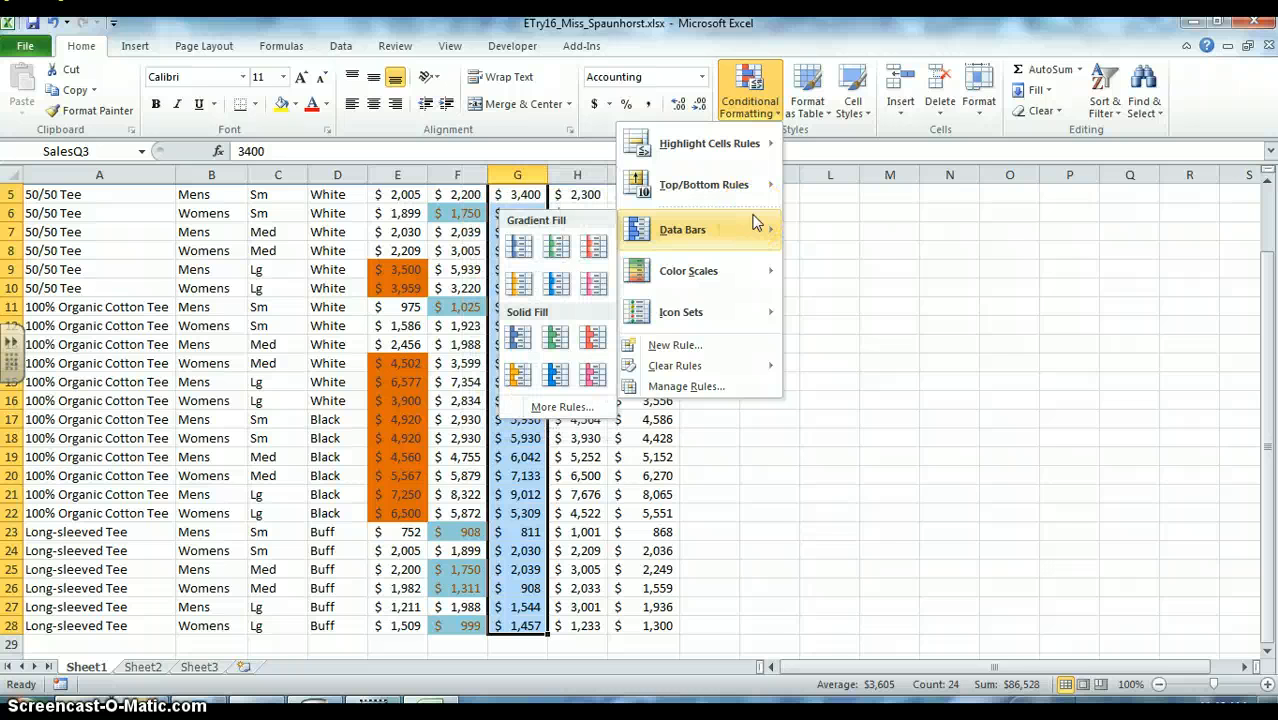
pyautogui.click(758, 226)
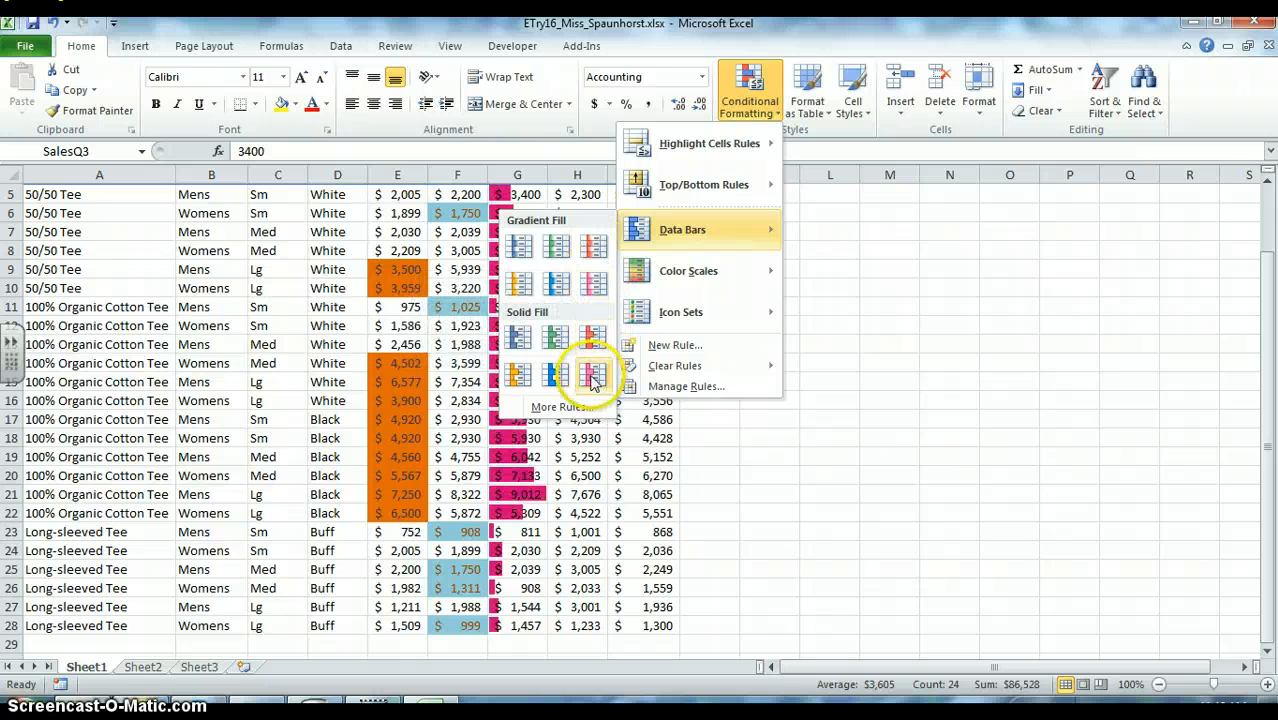
pyautogui.click(601, 289)
pyautogui.scroll(2, 585, 399)
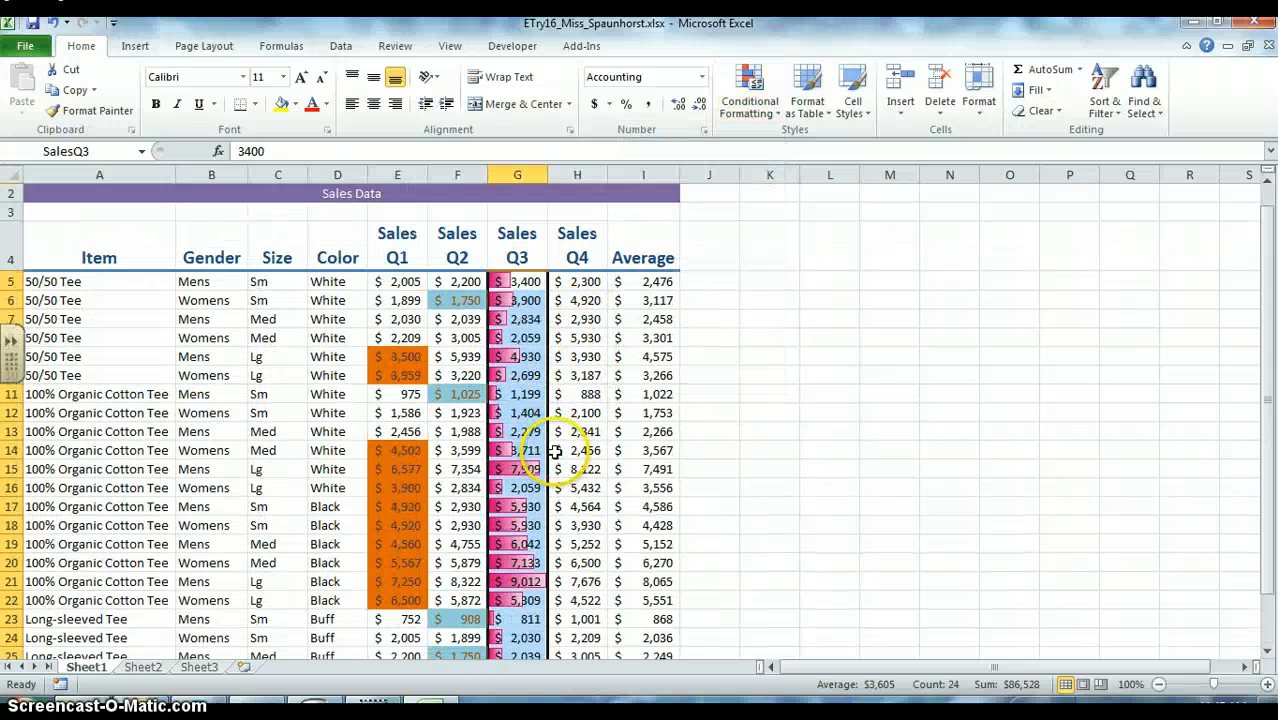
pyautogui.click(531, 378)
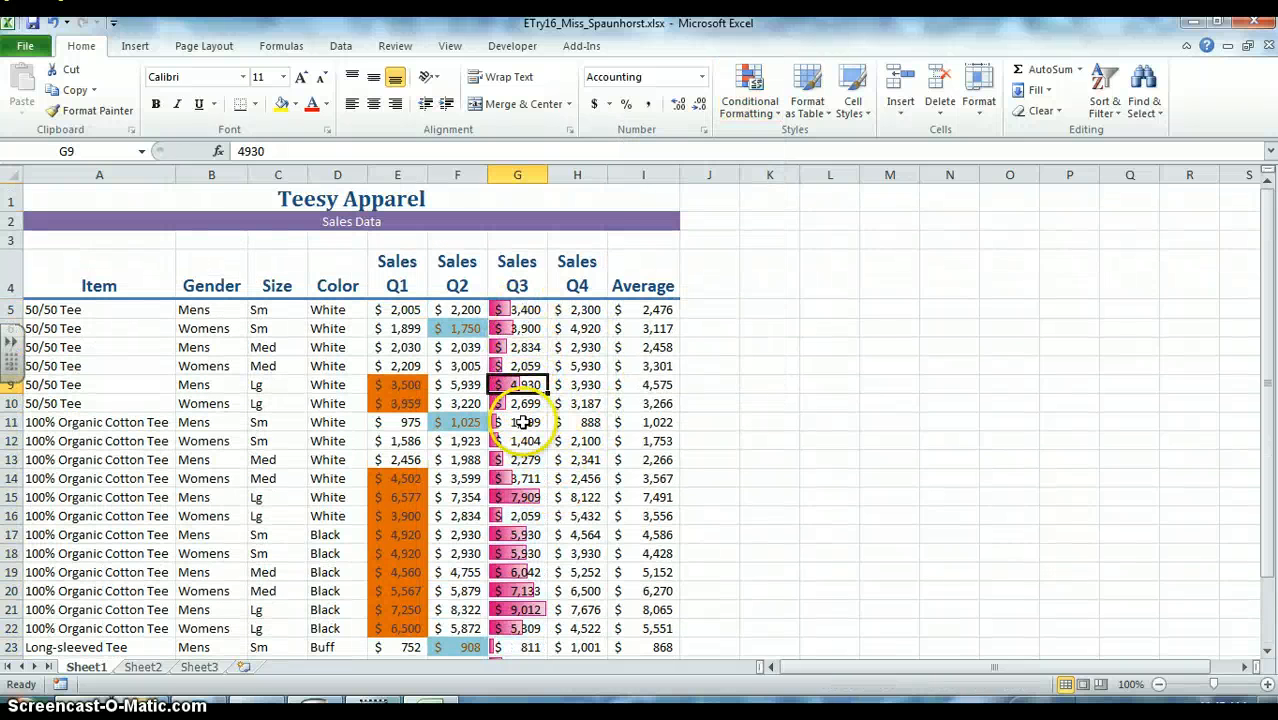
pyautogui.scroll(-1, 523, 424)
pyautogui.scroll(-1, 523, 424)
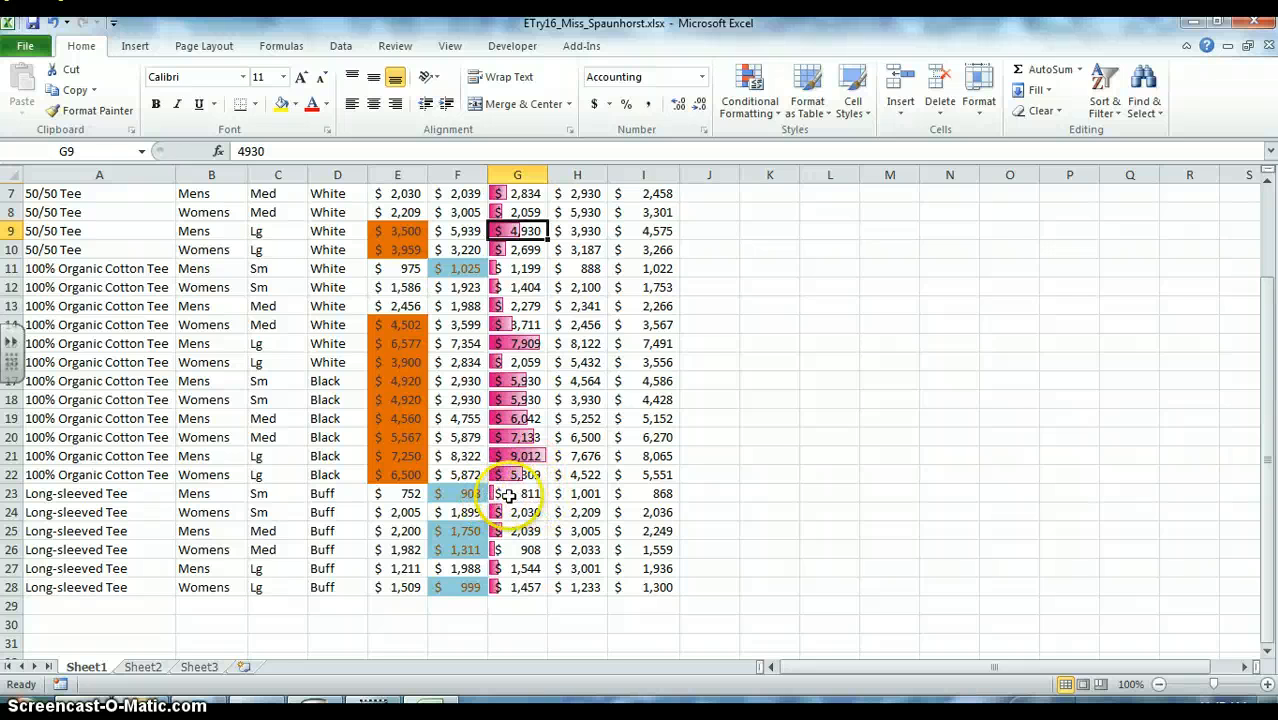
pyautogui.scroll(2, 523, 520)
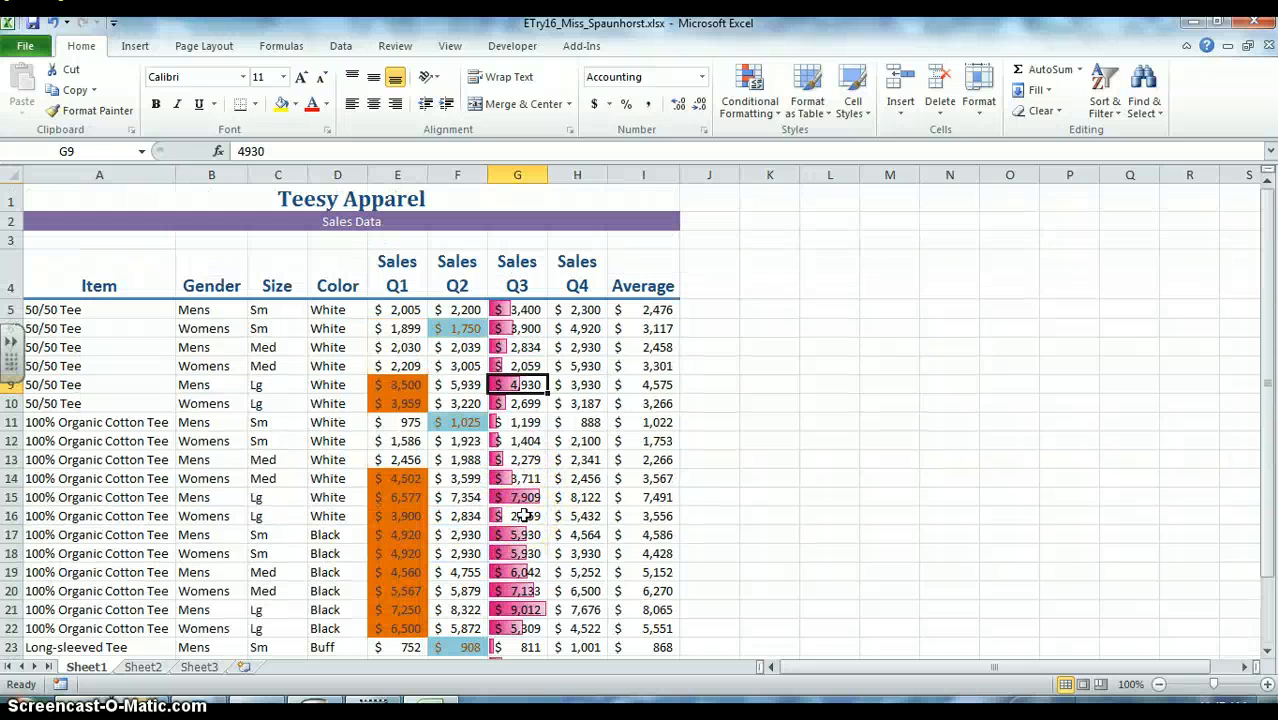
pyautogui.scroll(-2, 520, 515)
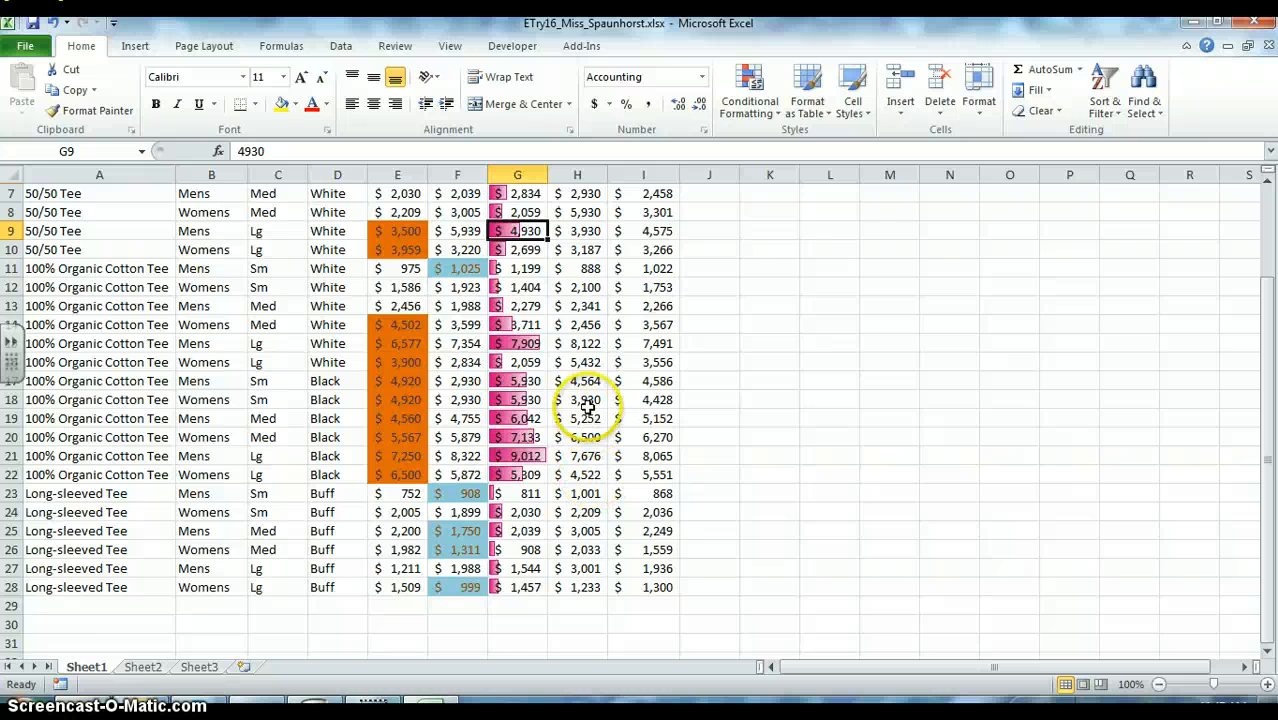
# Apply the Green-Yellow-Red colour scale to the Sales Q4 values in H5:H28
pyautogui.scroll(2, 585, 407)
pyautogui.moveTo(585, 309); pyautogui.dragTo(567, 626)
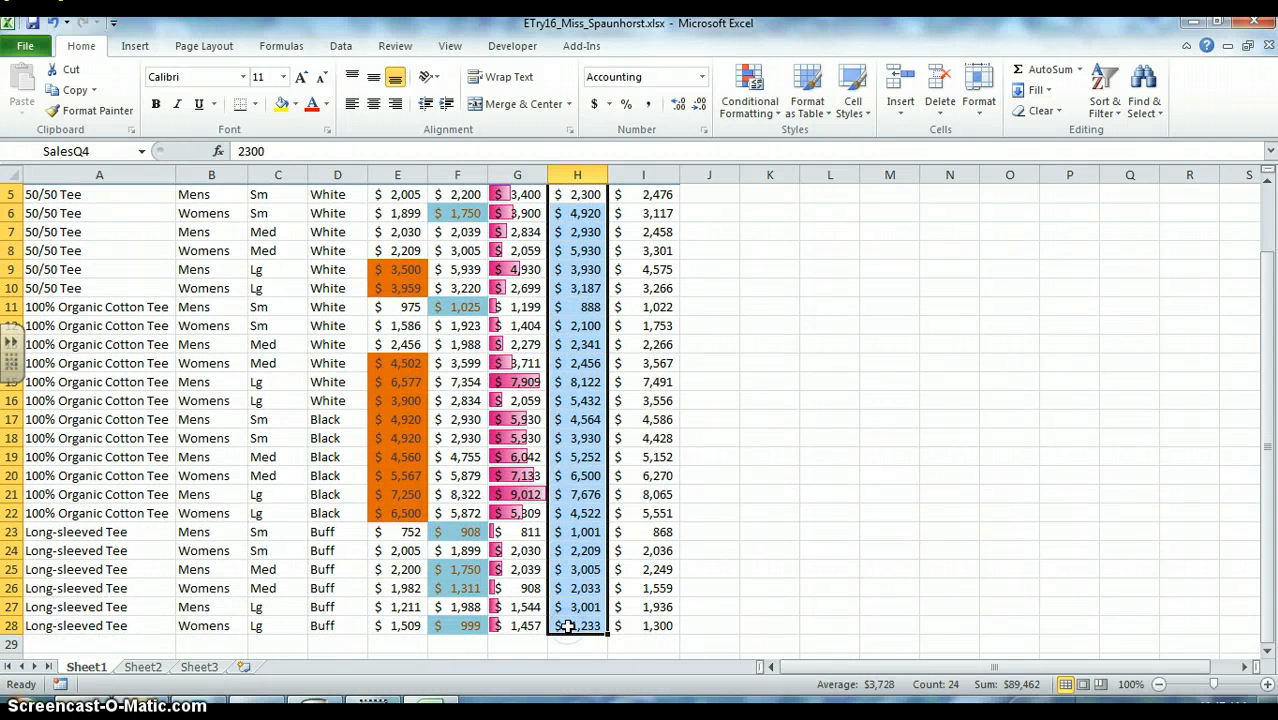
pyautogui.click(768, 117)
pyautogui.moveTo(750, 277)
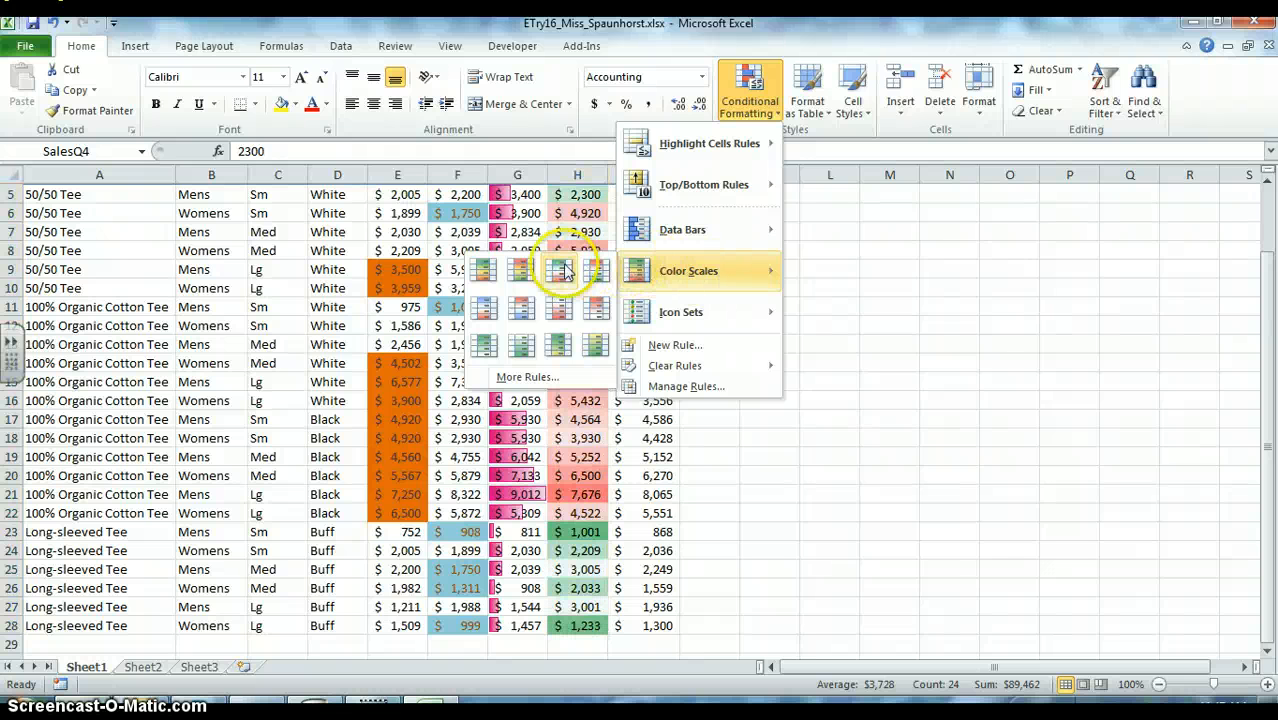
pyautogui.click(484, 271)
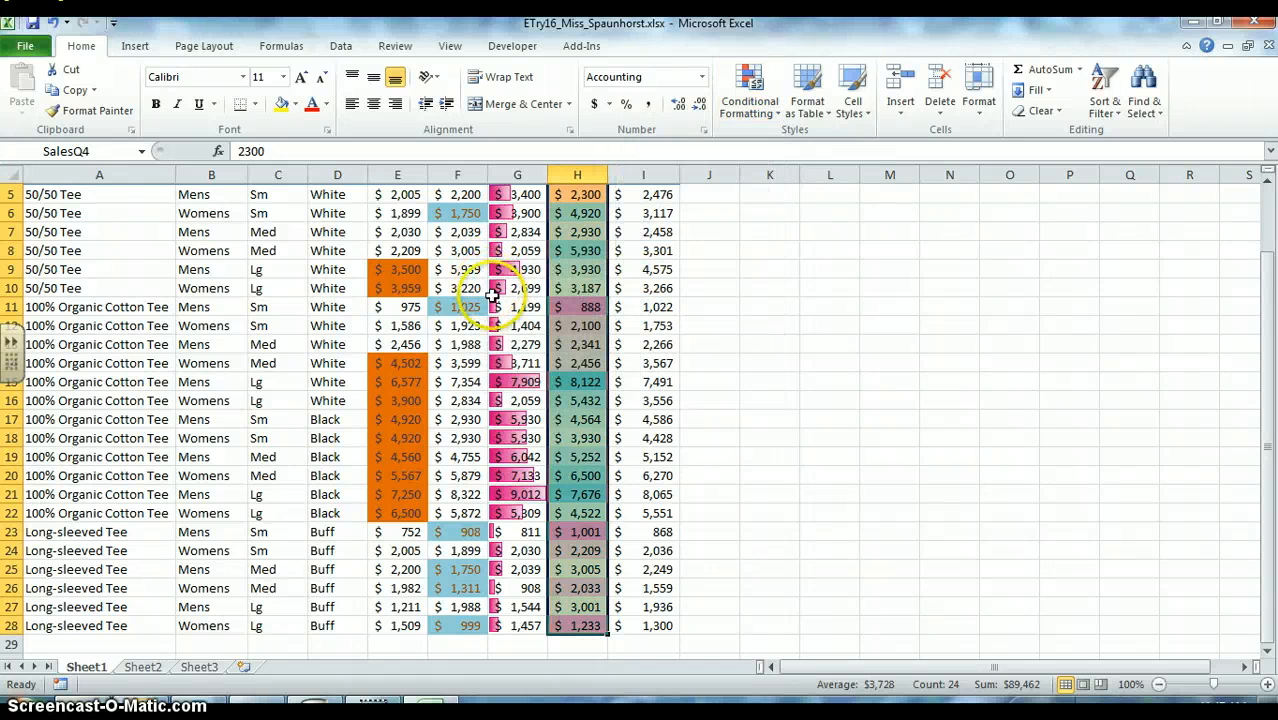
pyautogui.click(614, 434)
# Examine how the colour scale shades the high and low Sales Q4 values down the column
pyautogui.scroll(1, 586, 524)
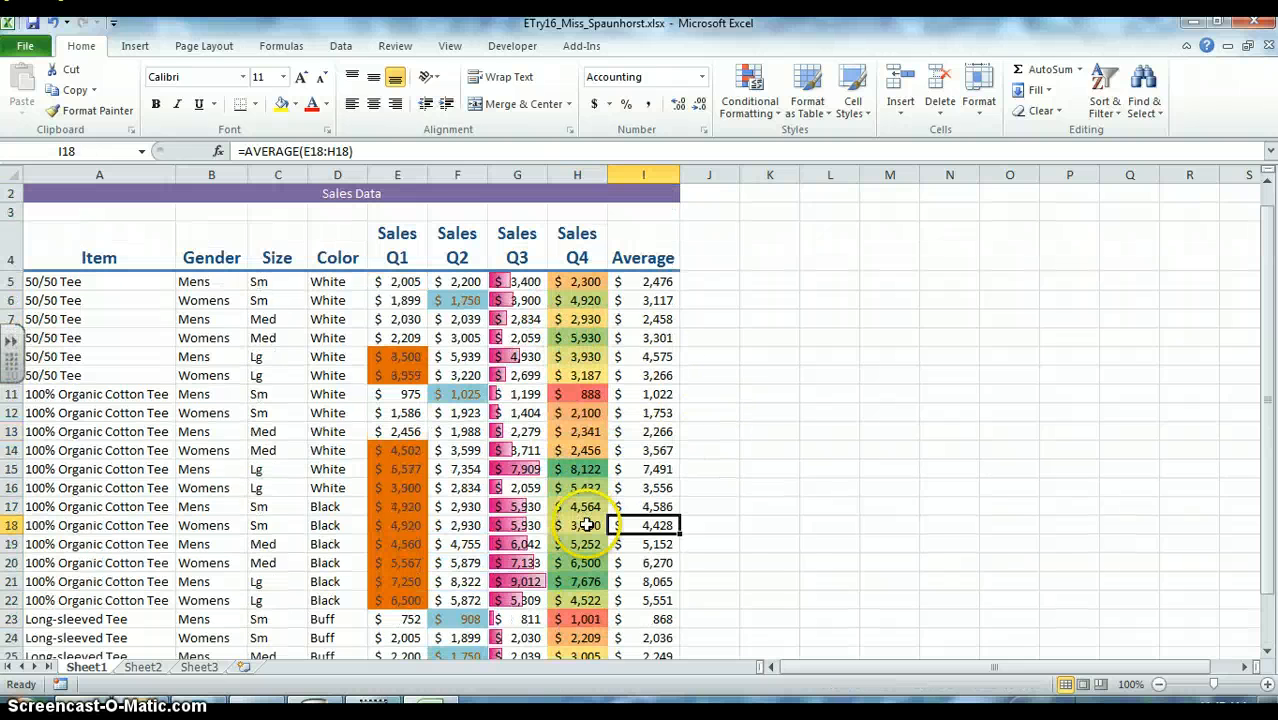
pyautogui.scroll(-2, 582, 524)
pyautogui.scroll(1, 578, 510)
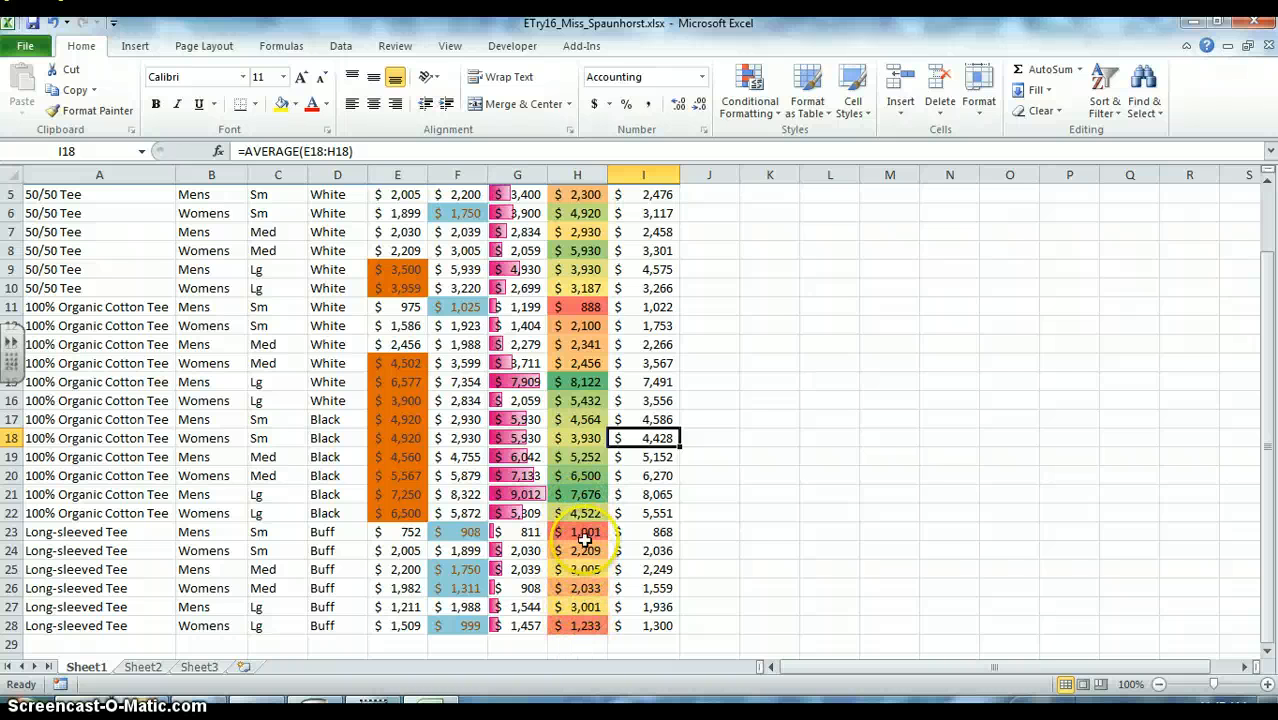
pyautogui.scroll(1, 588, 572)
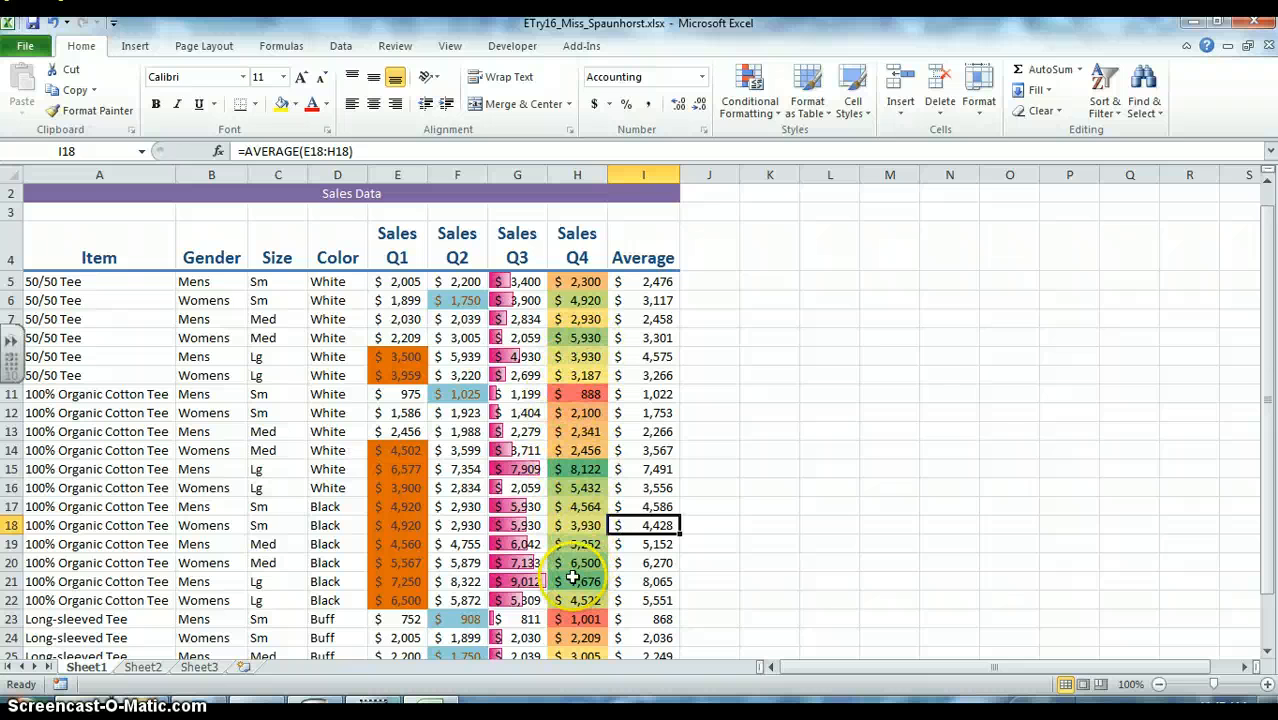
pyautogui.scroll(1, 573, 545)
pyautogui.scroll(-2, 573, 515)
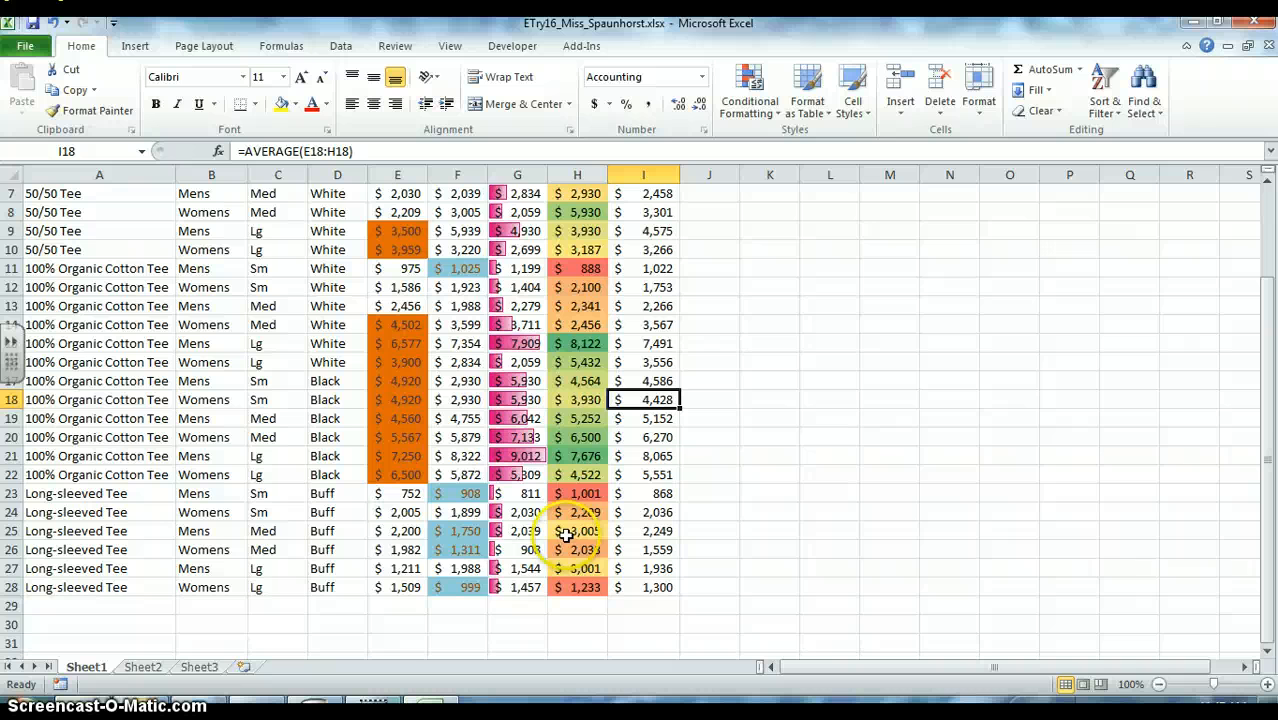
pyautogui.scroll(1, 588, 390)
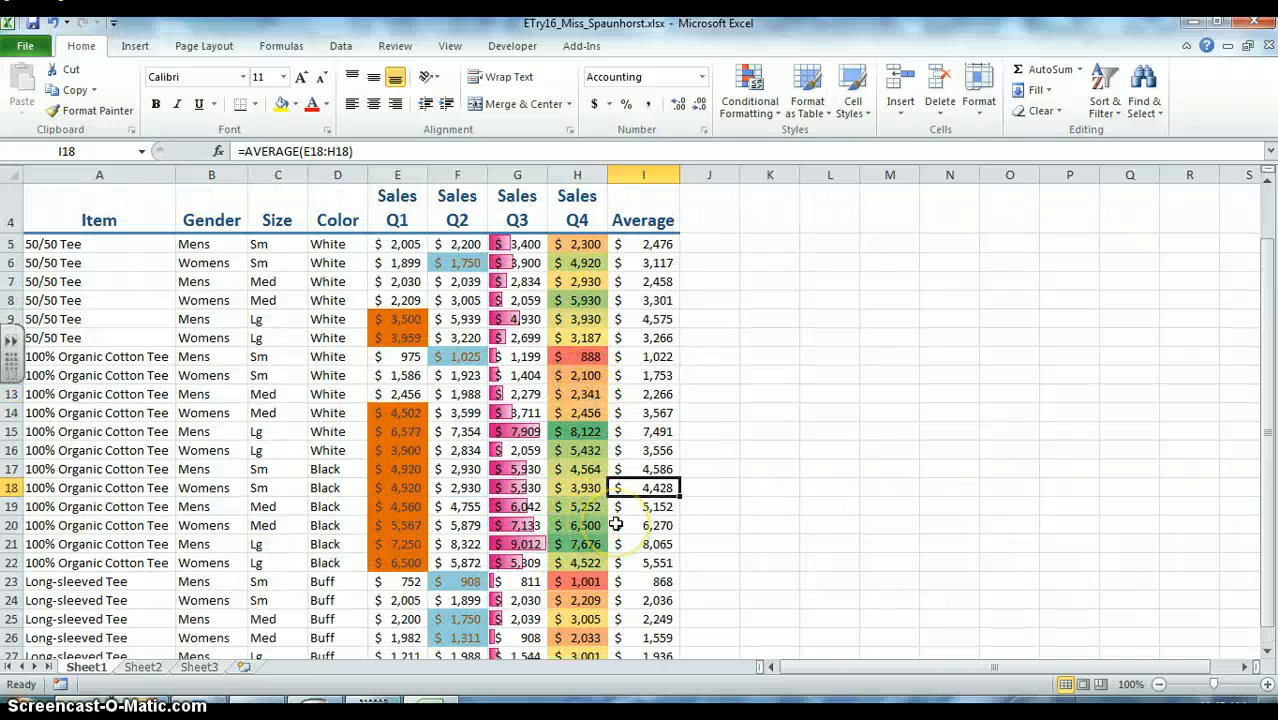
pyautogui.click(852, 100)
pyautogui.click(750, 95)
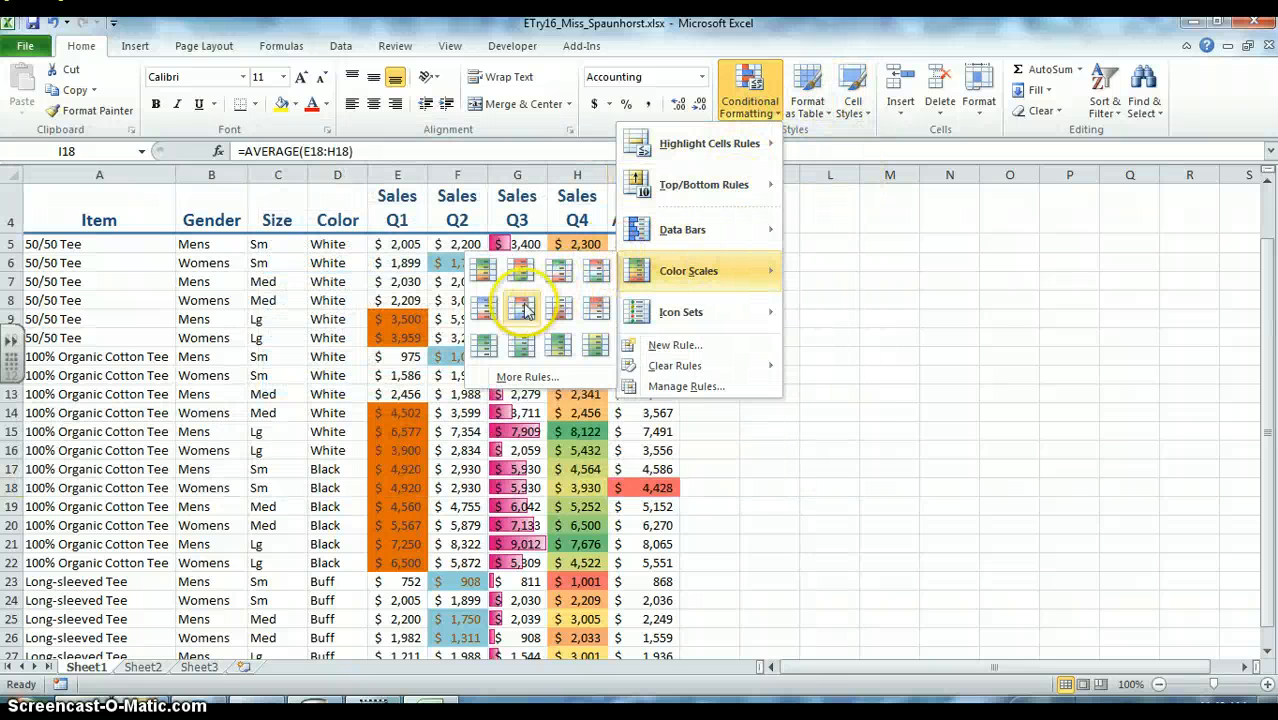
pyautogui.click(842, 390)
# Save the workbook with its conditional formatting under the current file name
pyautogui.click(580, 244)
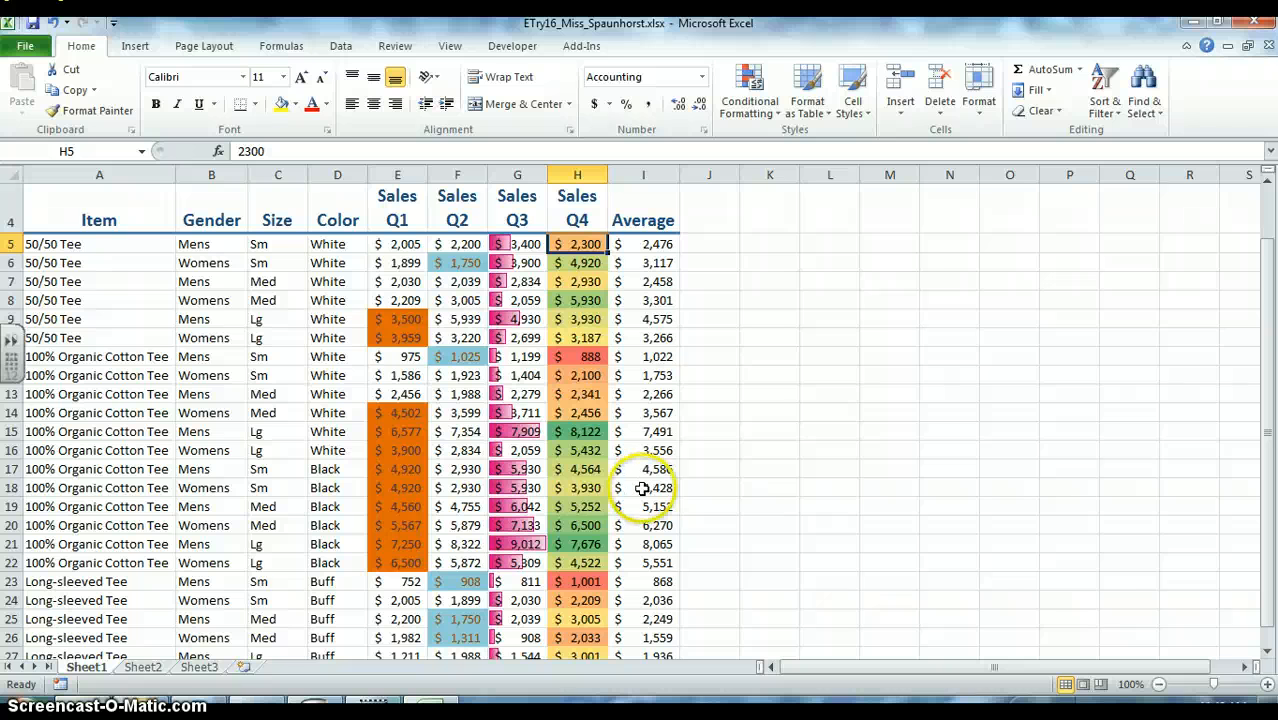
pyautogui.click(31, 22)
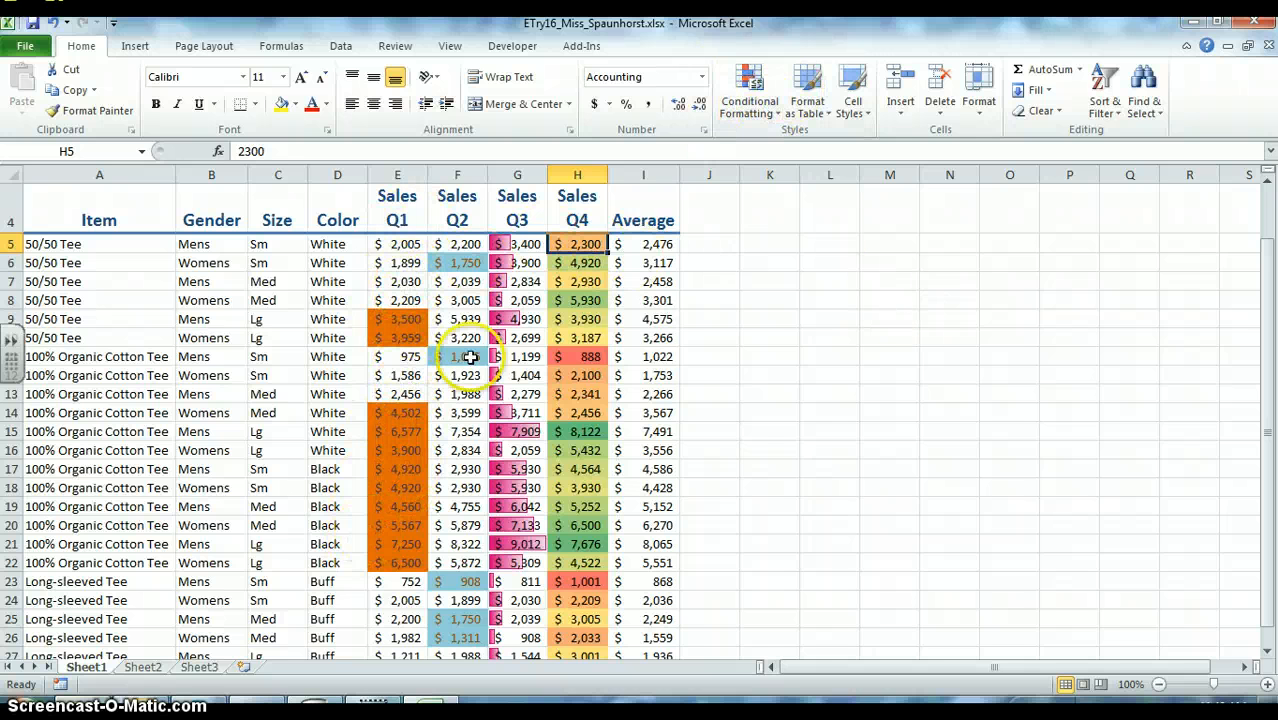
pyautogui.click(750, 95)
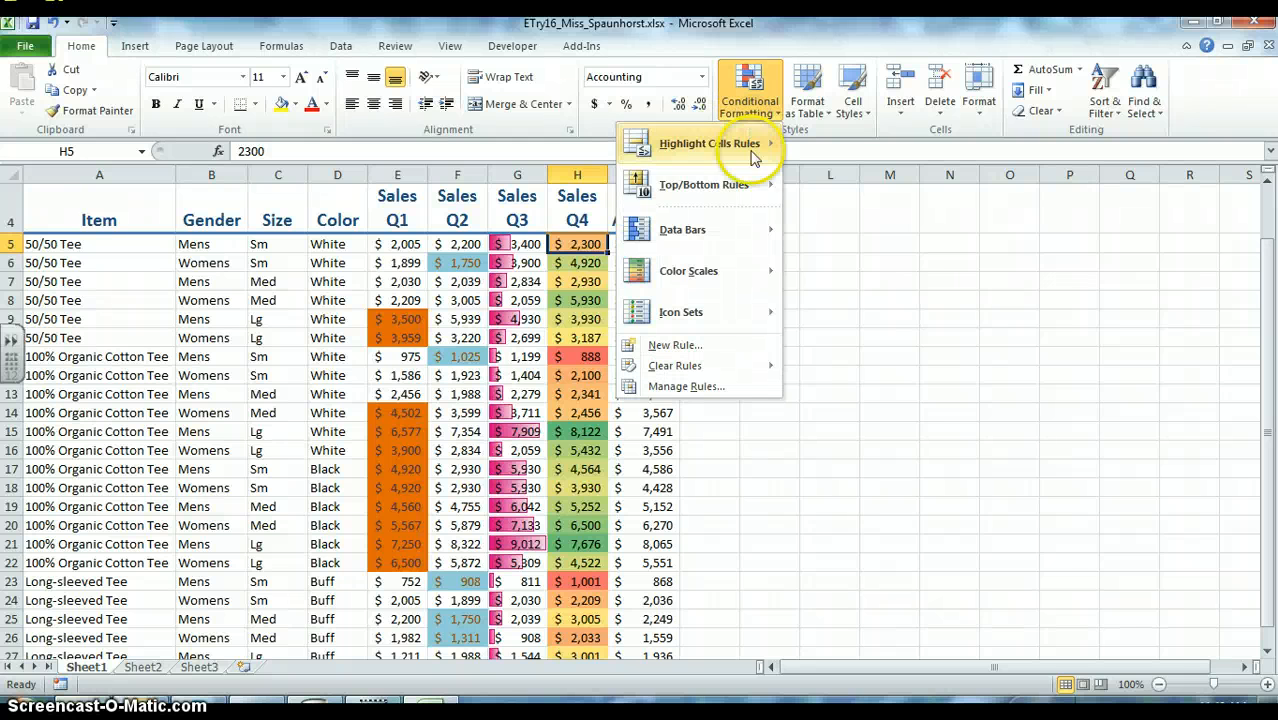
pyautogui.moveTo(755, 188)
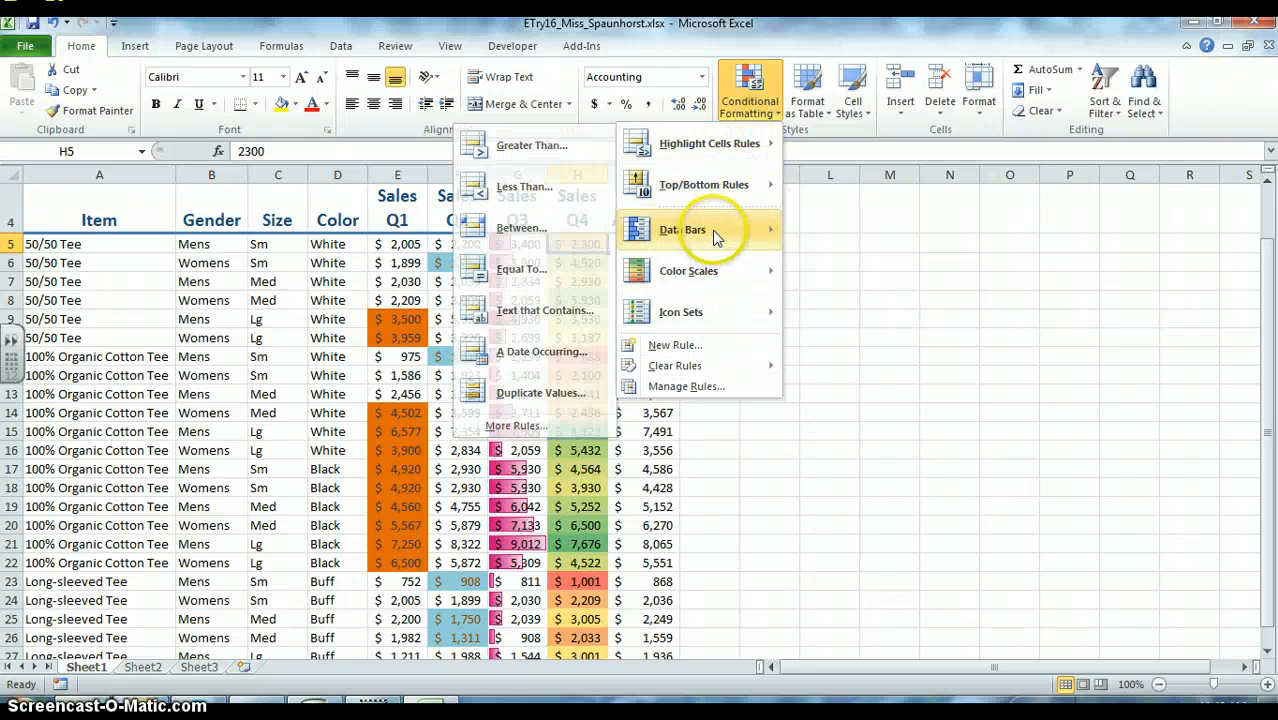
pyautogui.moveTo(708, 288)
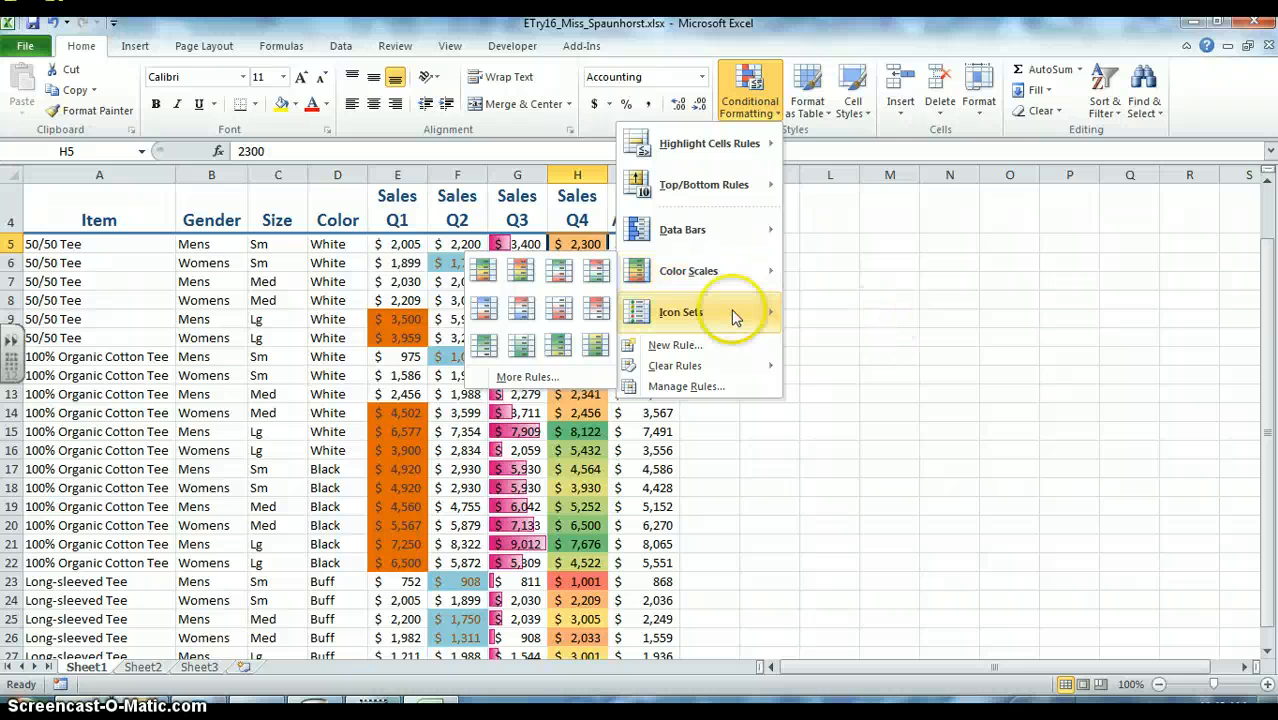
pyautogui.moveTo(733, 315)
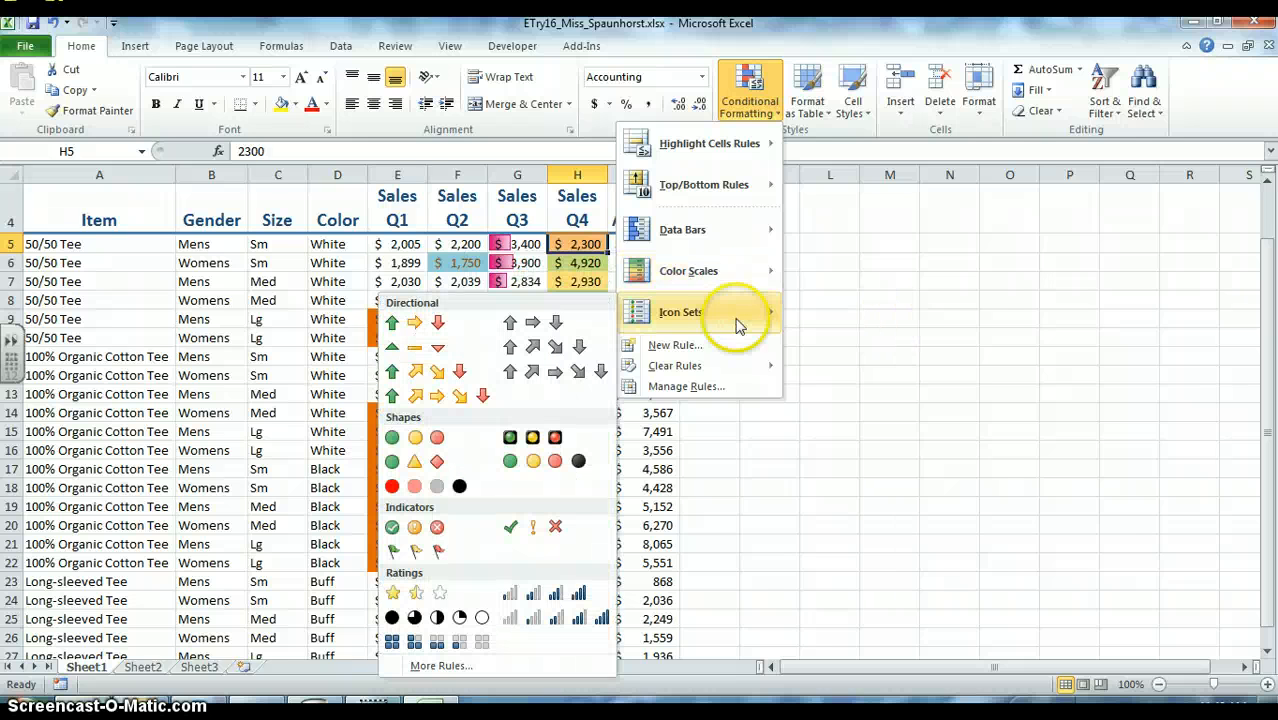
pyautogui.click(868, 331)
# Apply the 3 Stars icon set from the Ratings group to the Average values in I5:I28
pyautogui.moveTo(645, 250); pyautogui.dragTo(618, 628)
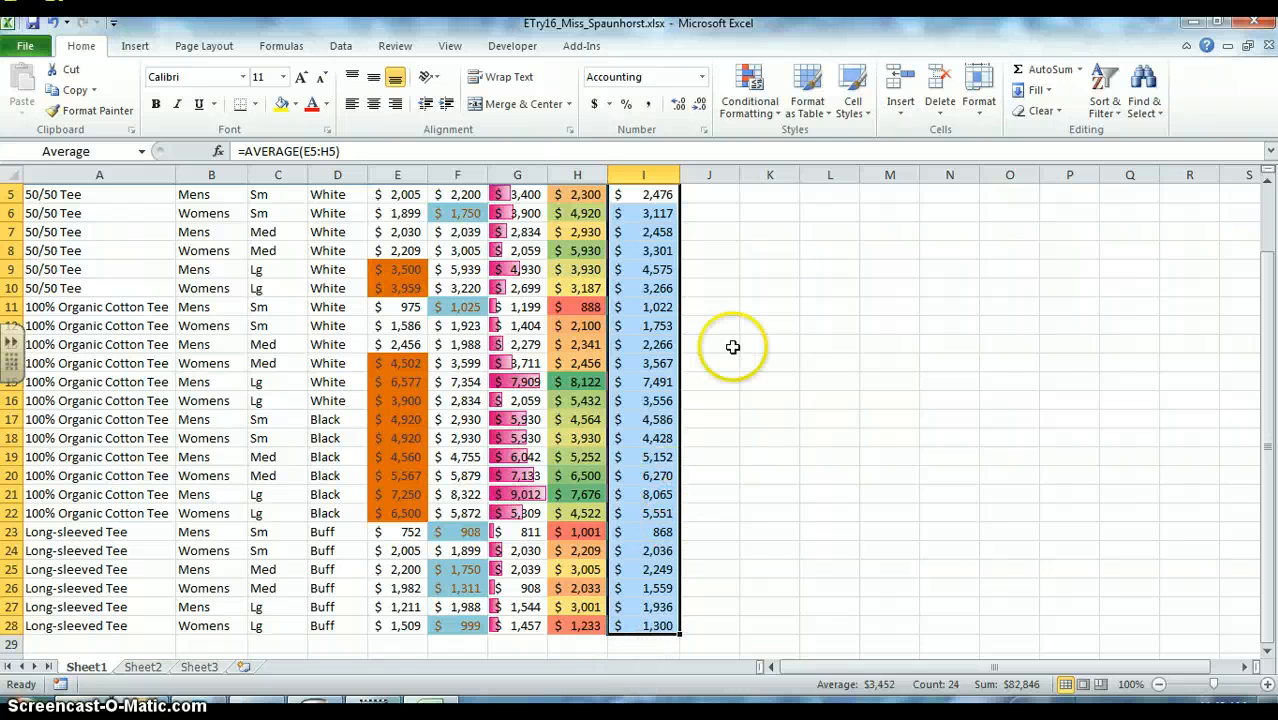
pyautogui.click(755, 108)
pyautogui.moveTo(667, 322)
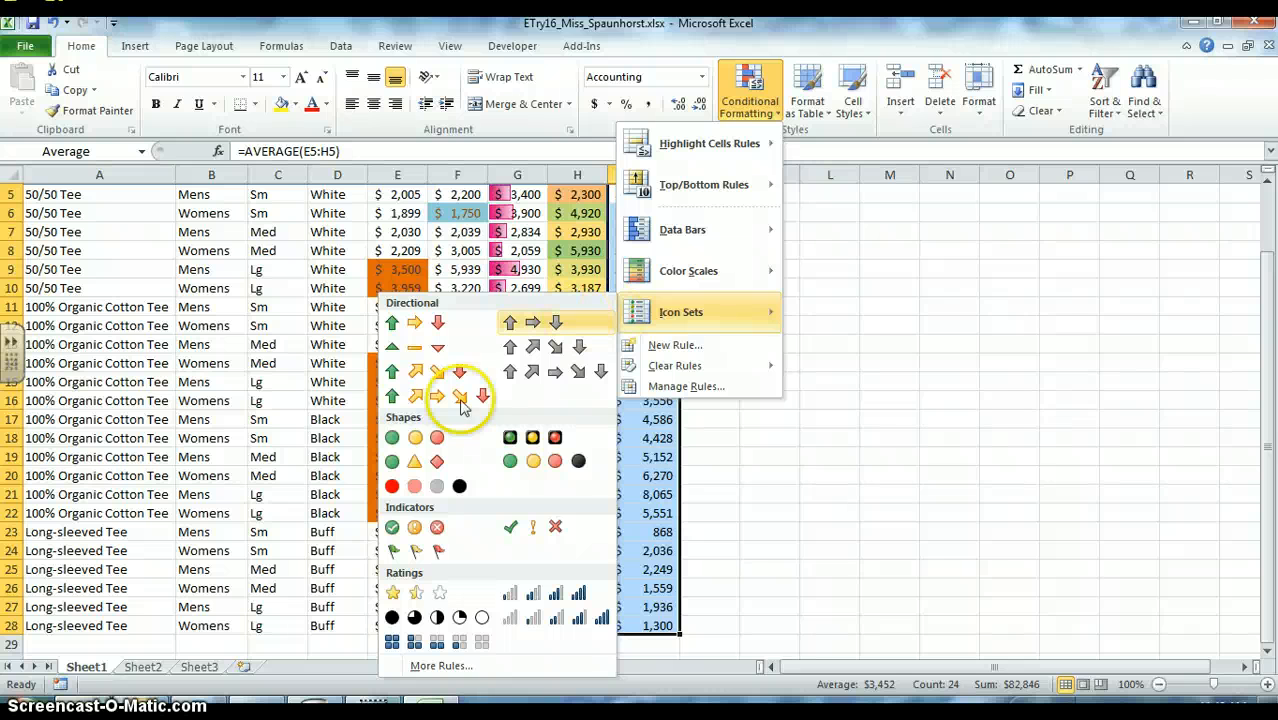
pyautogui.click(419, 594)
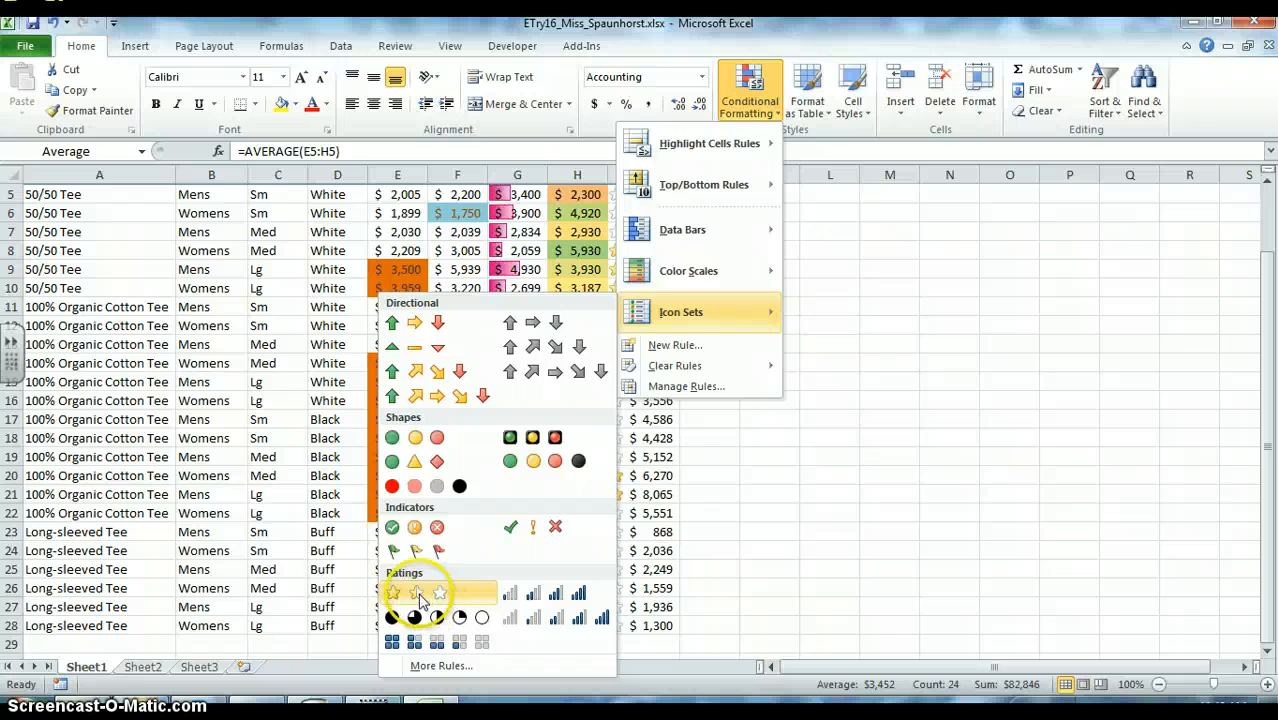
pyautogui.click(717, 476)
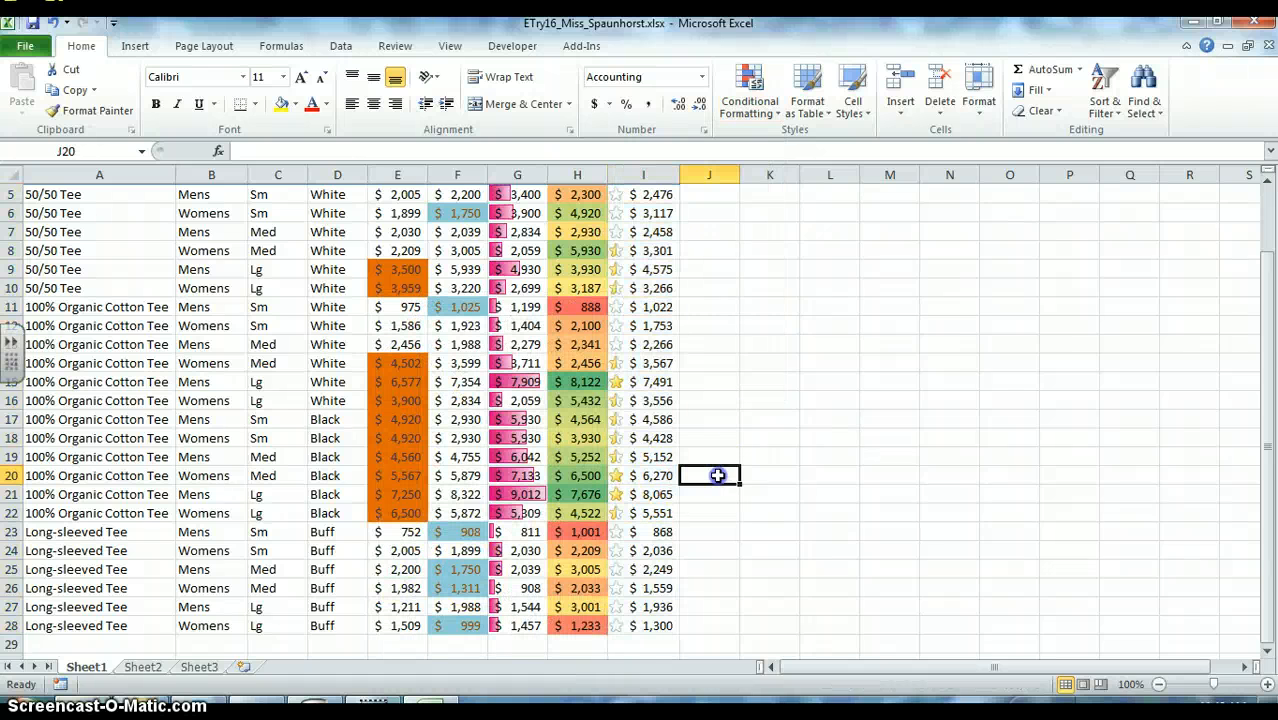
pyautogui.scroll(1, 700, 475)
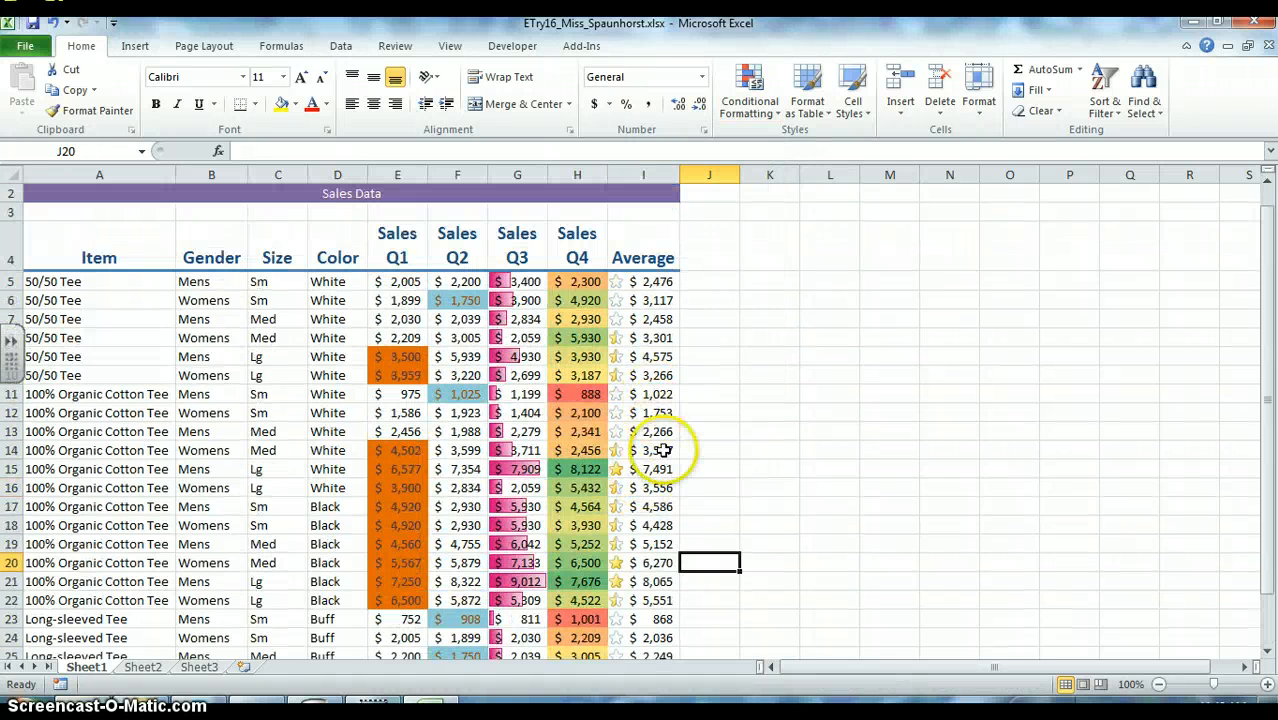
pyautogui.scroll(-1, 659, 477)
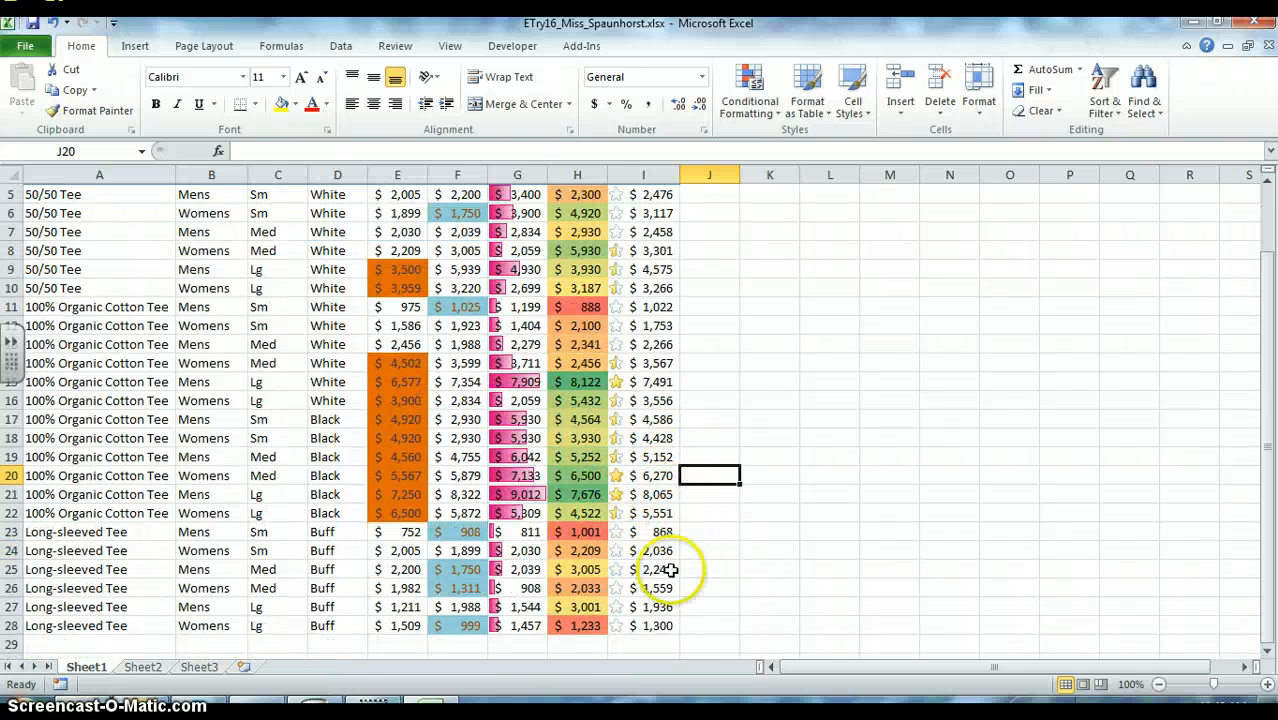
pyautogui.scroll(1, 704, 435)
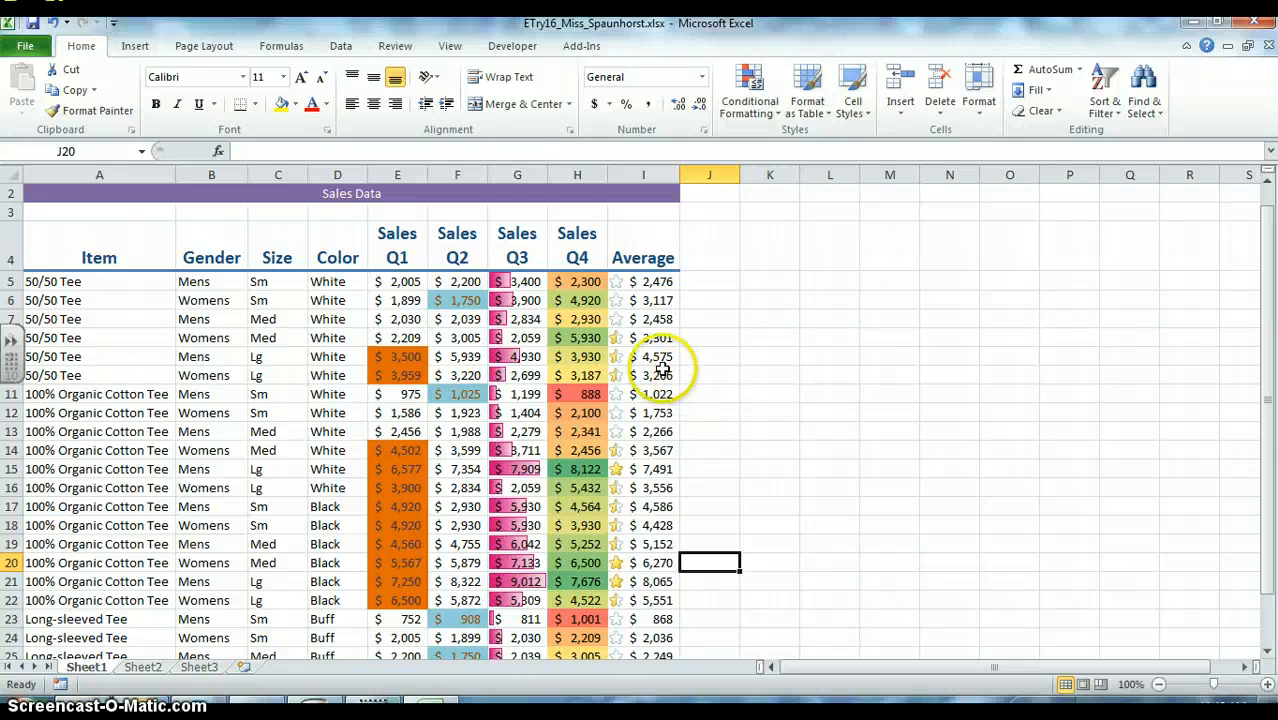
# Open the conditional formatting rules that apply to the Sales Q2 values in F5:F28
pyautogui.scroll(-1, 656, 365)
pyautogui.scroll(1, 656, 365)
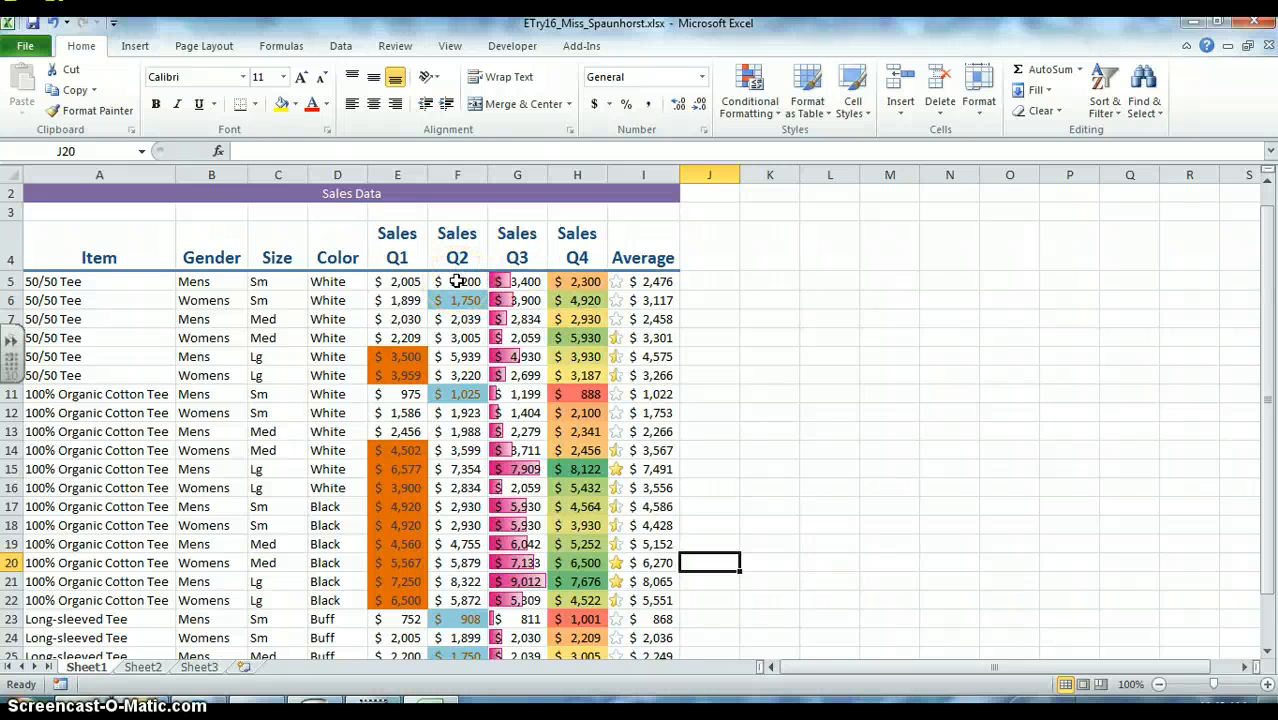
pyautogui.moveTo(456, 281); pyautogui.dragTo(443, 625)
pyautogui.scroll(2, 443, 625)
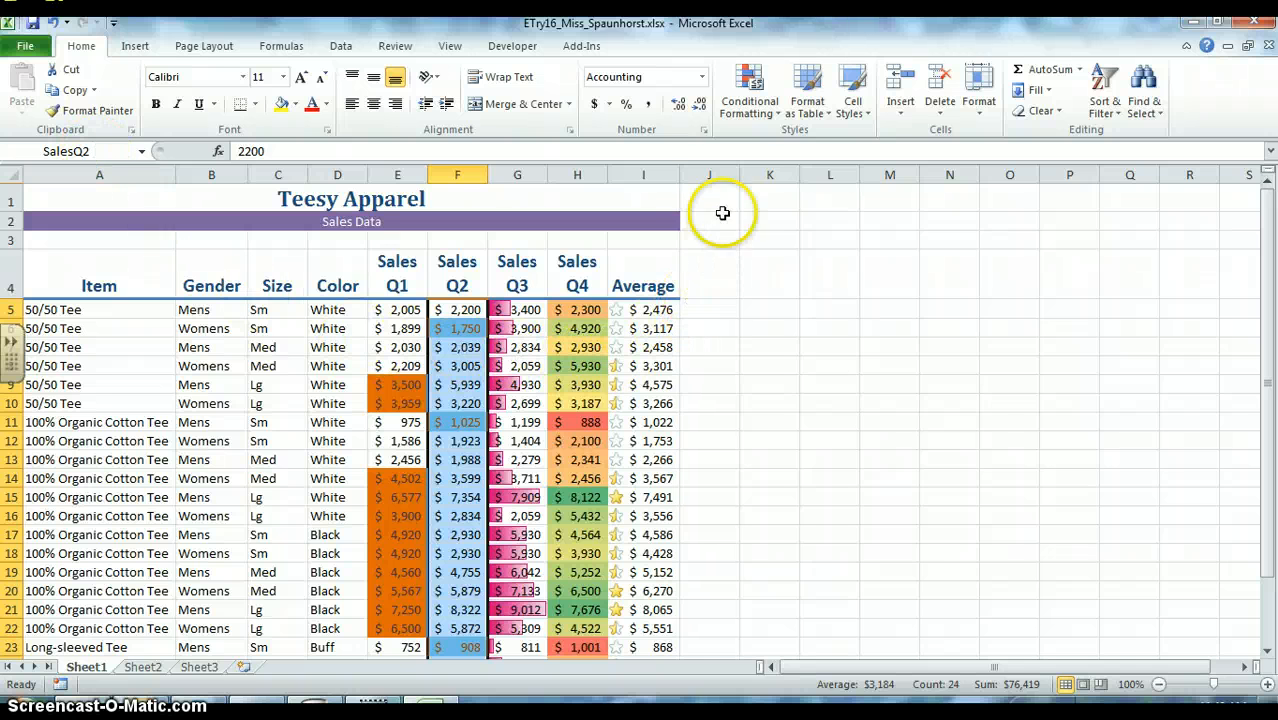
pyautogui.click(756, 120)
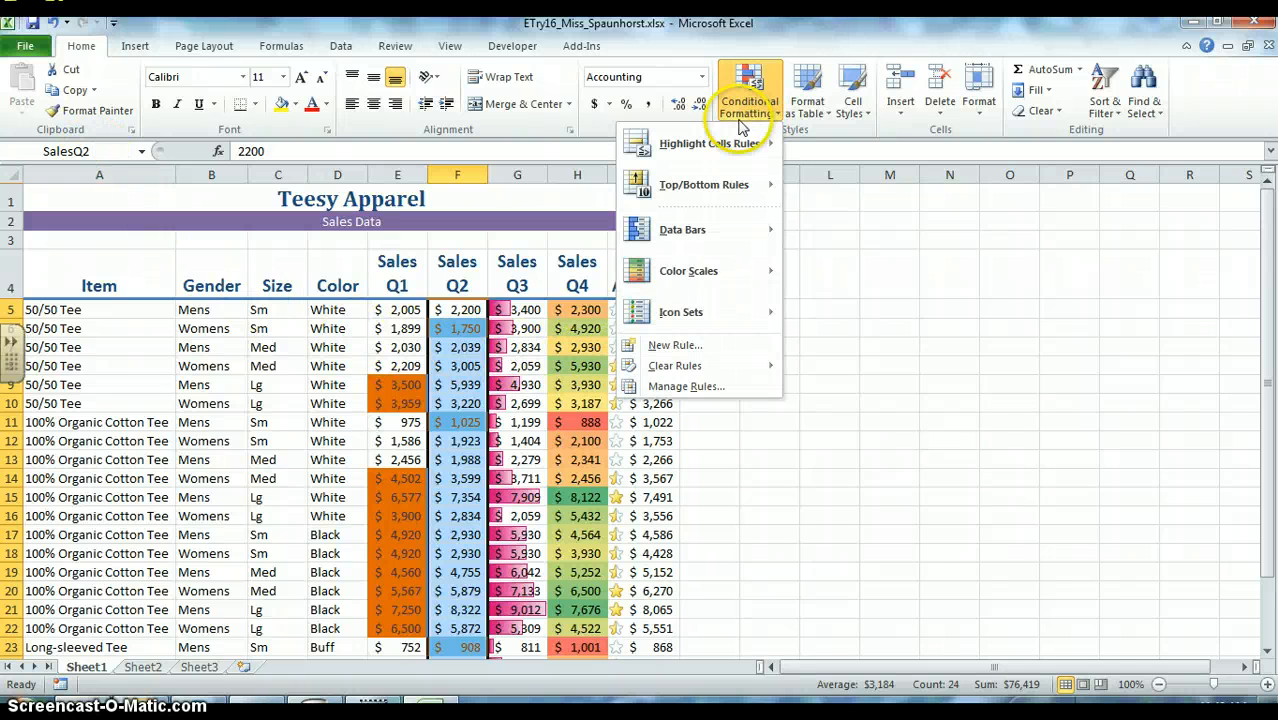
pyautogui.click(704, 389)
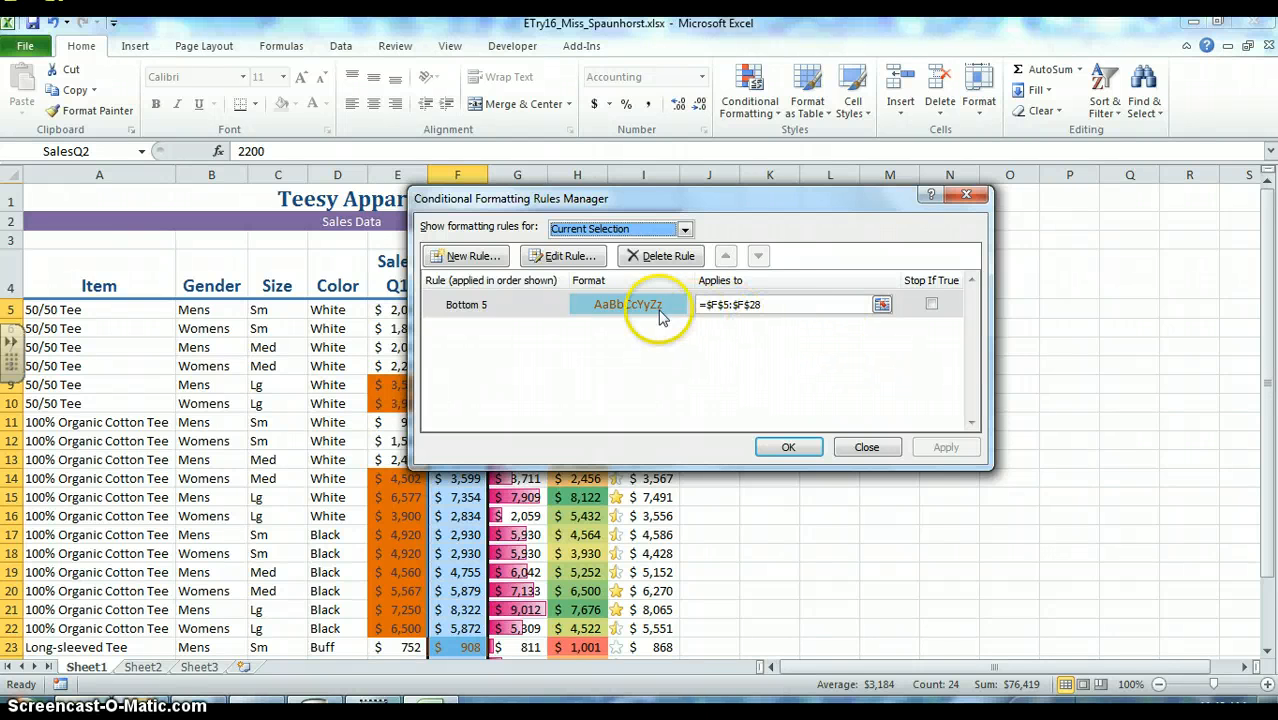
# Edit the Bottom 5 rule to format the bottom 15% of the selected range and apply it
pyautogui.click(476, 313)
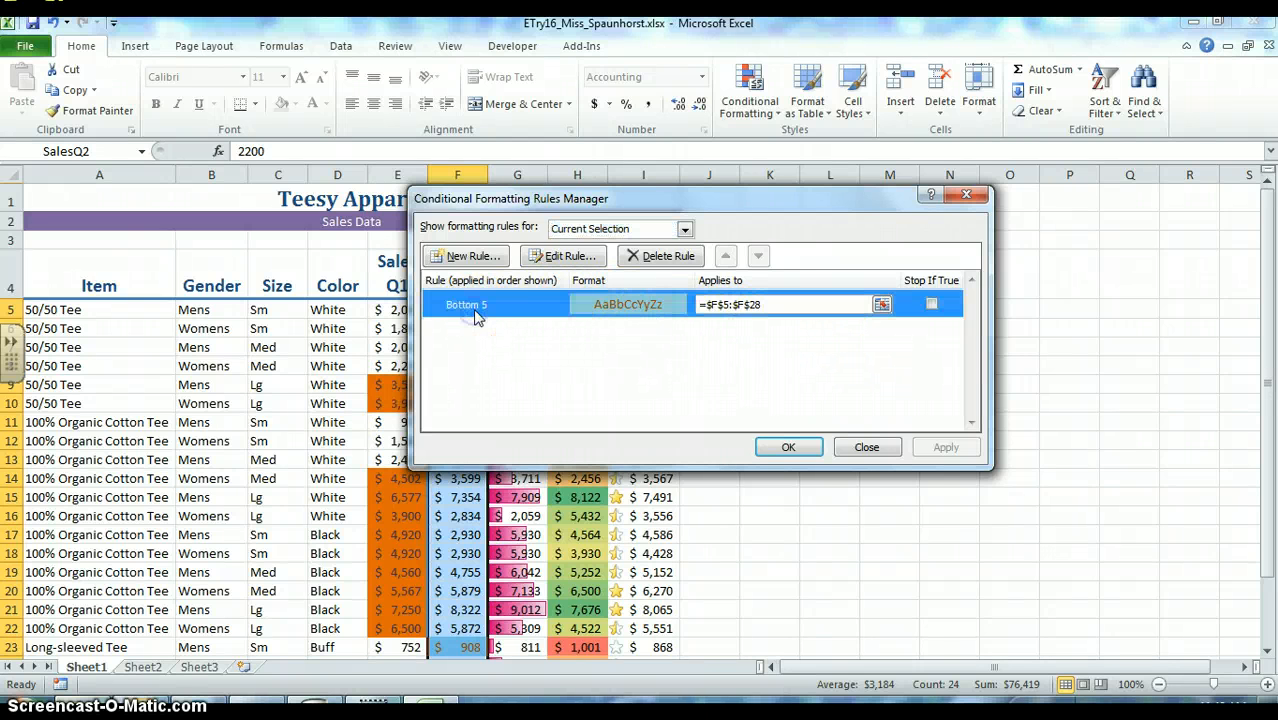
pyautogui.click(565, 257)
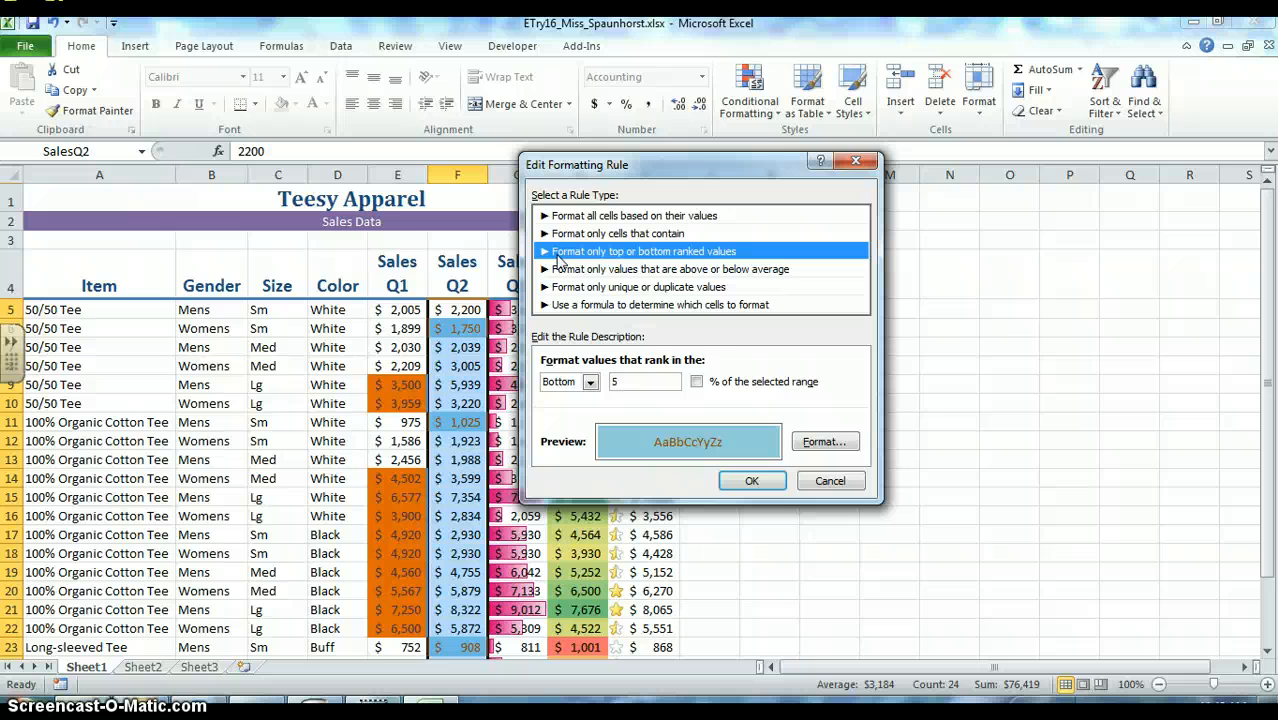
pyautogui.click(647, 382)
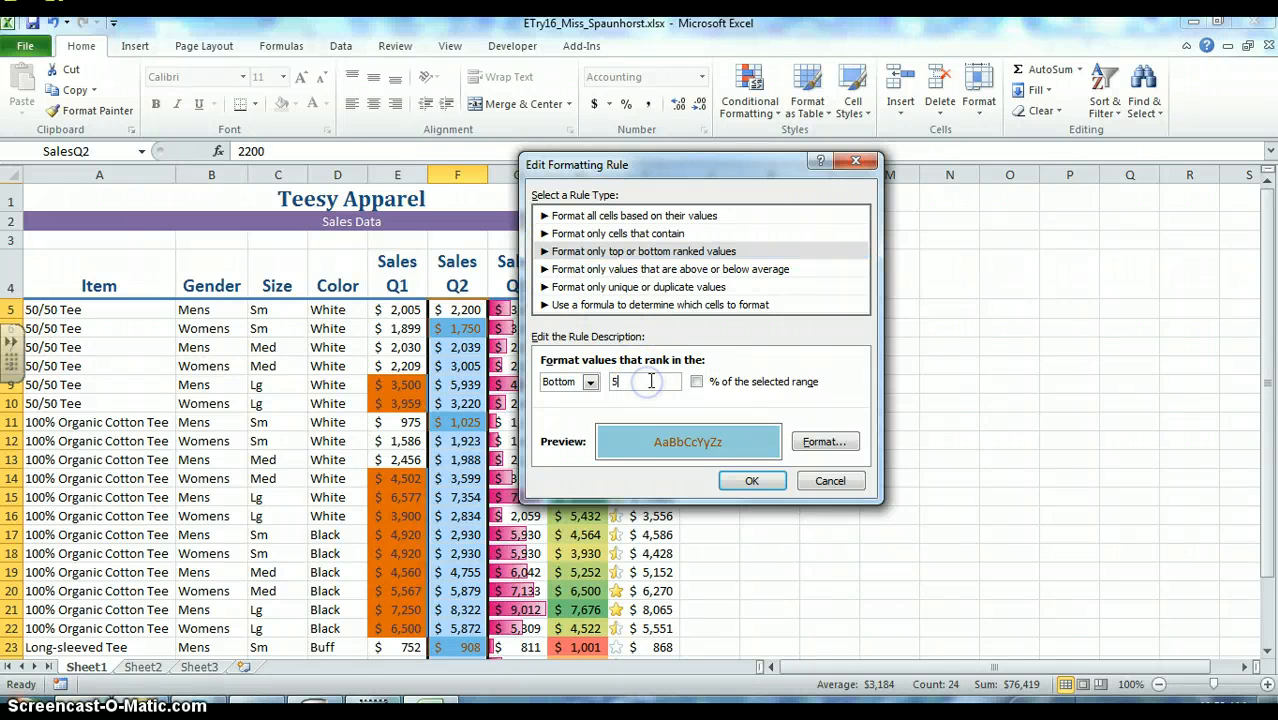
pyautogui.press('BackSpace')
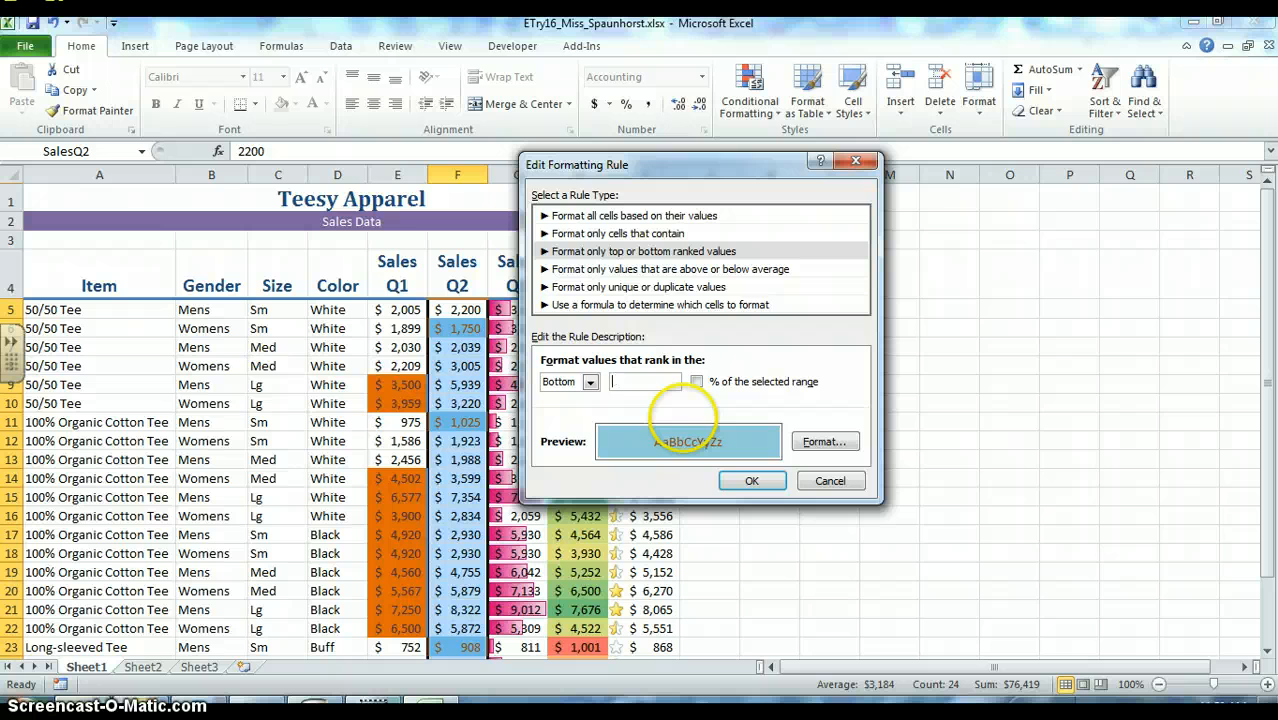
pyautogui.write('15')
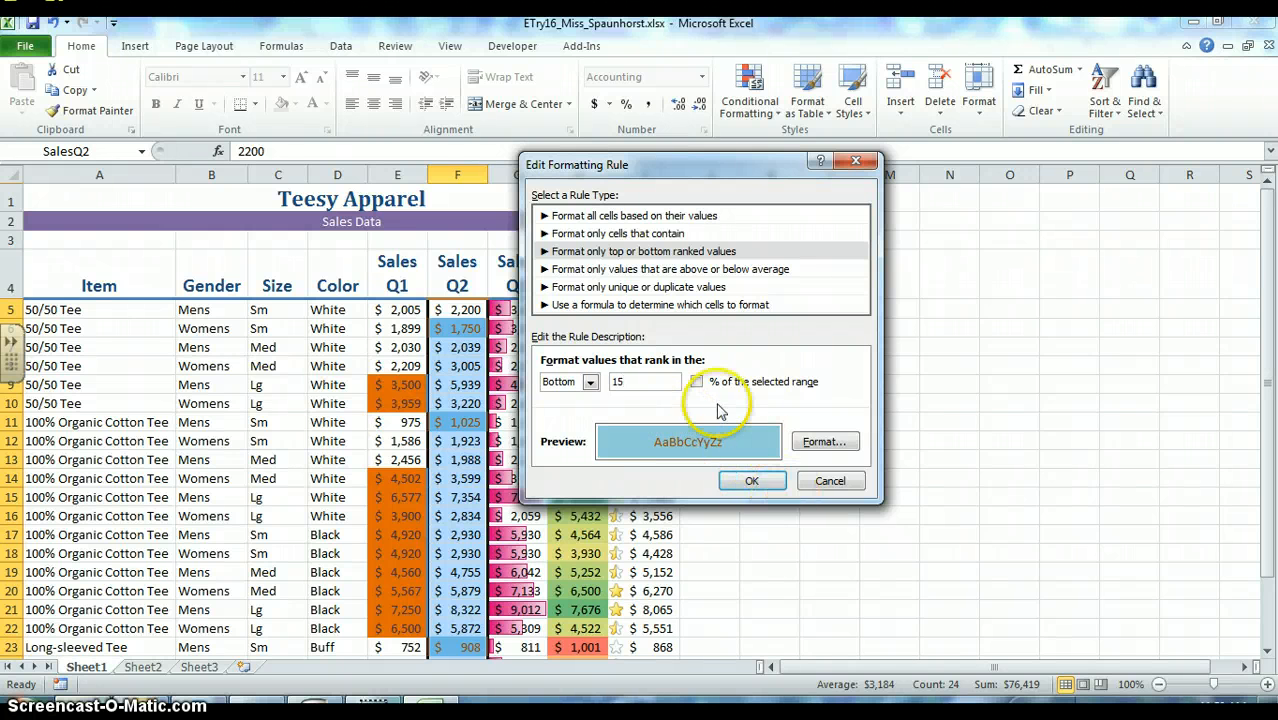
pyautogui.click(696, 383)
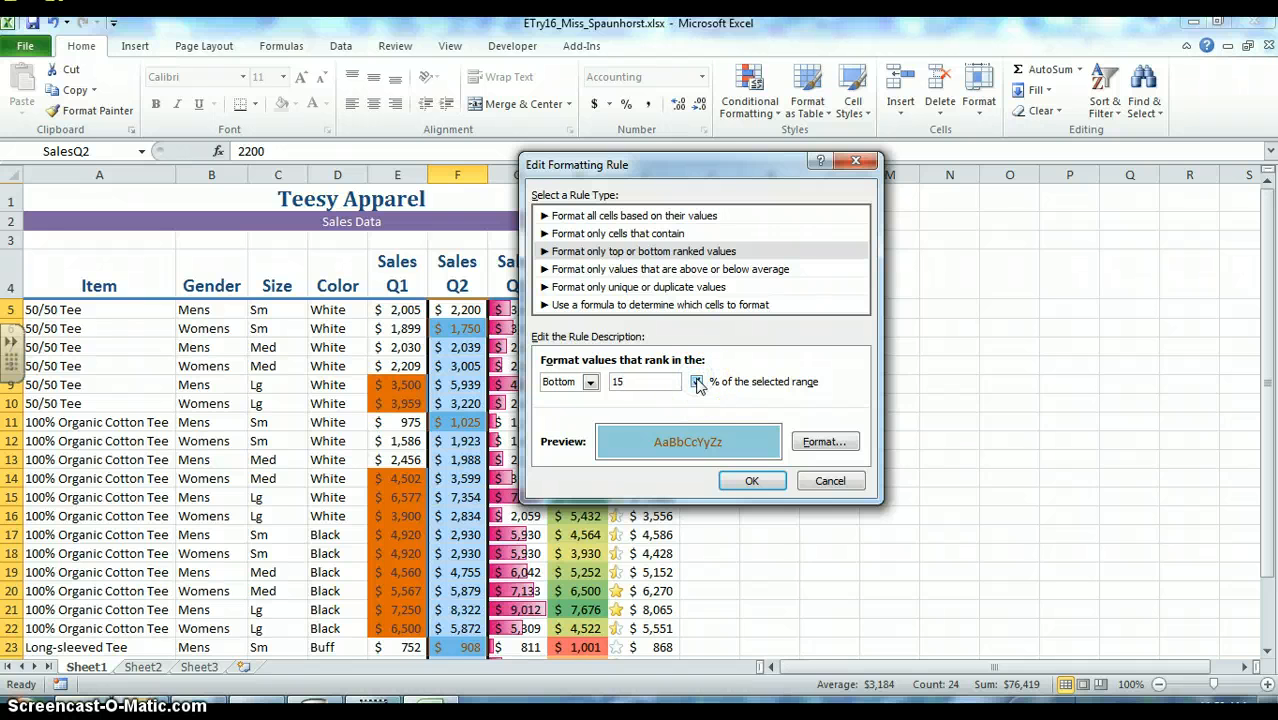
pyautogui.click(750, 481)
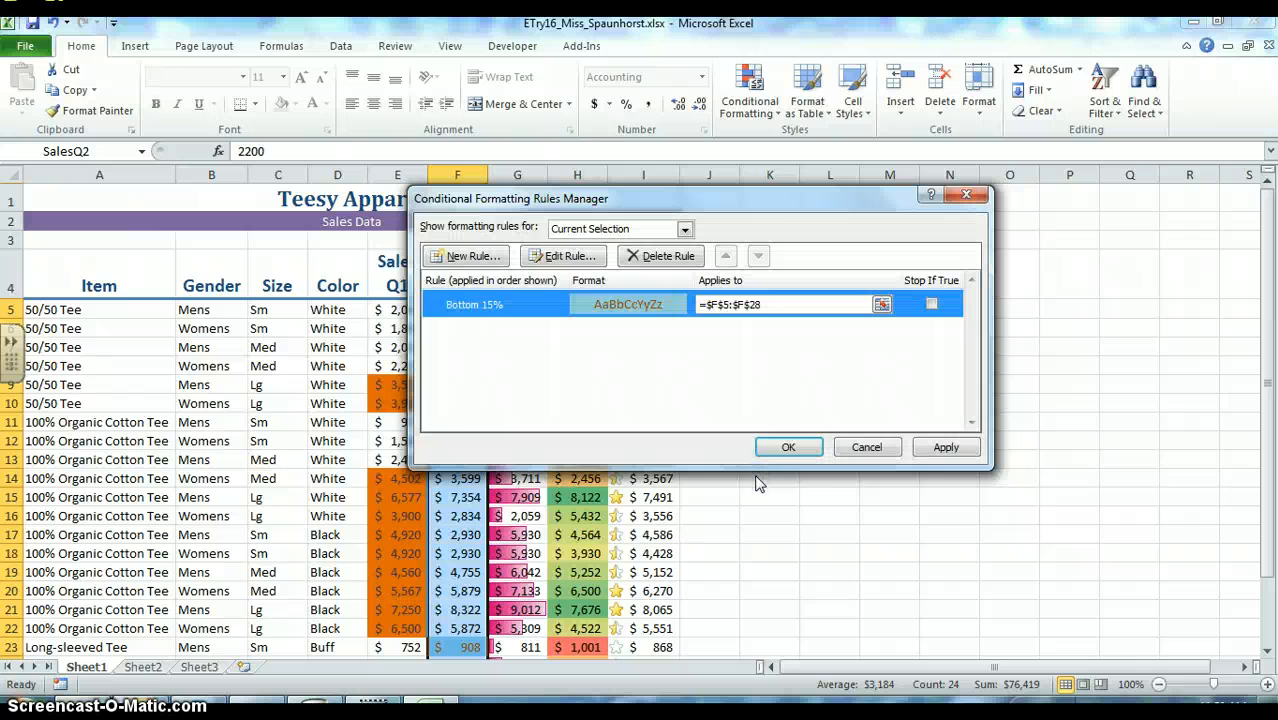
pyautogui.click(948, 449)
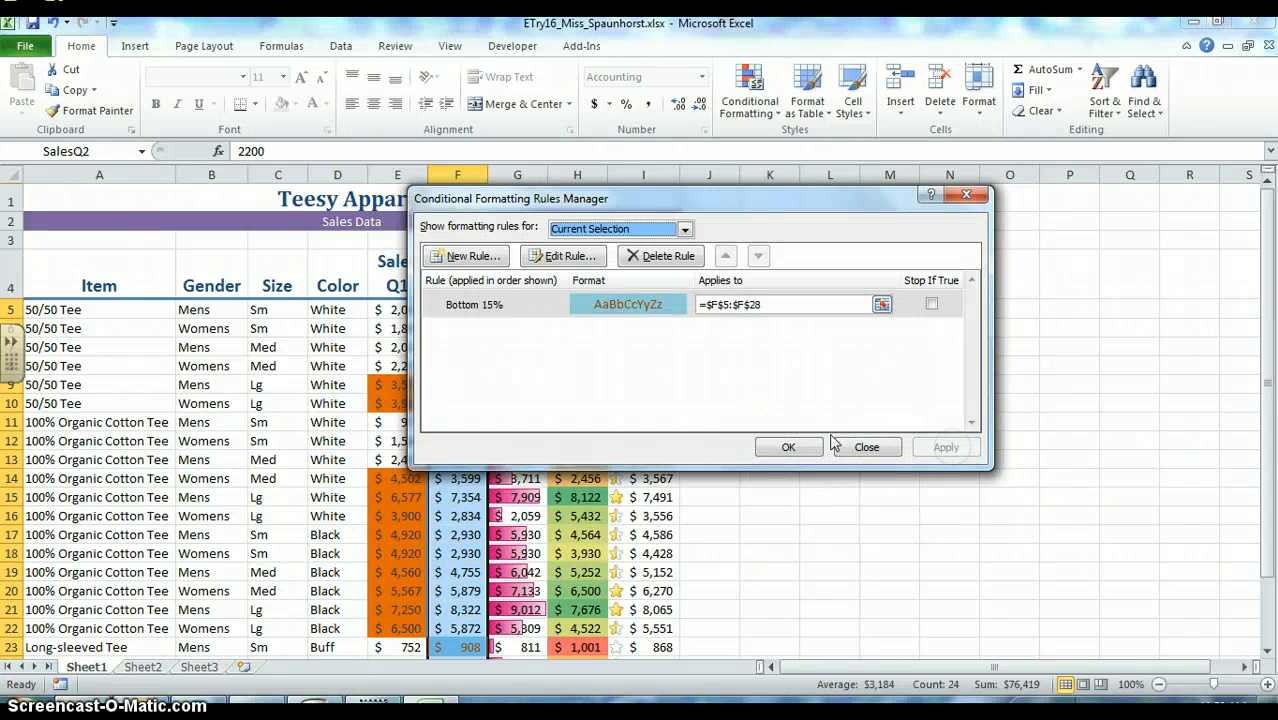
pyautogui.click(787, 447)
# Check the highlighting in the Sales Q2 column and save the workbook under its current name
pyautogui.scroll(-1, 497, 455)
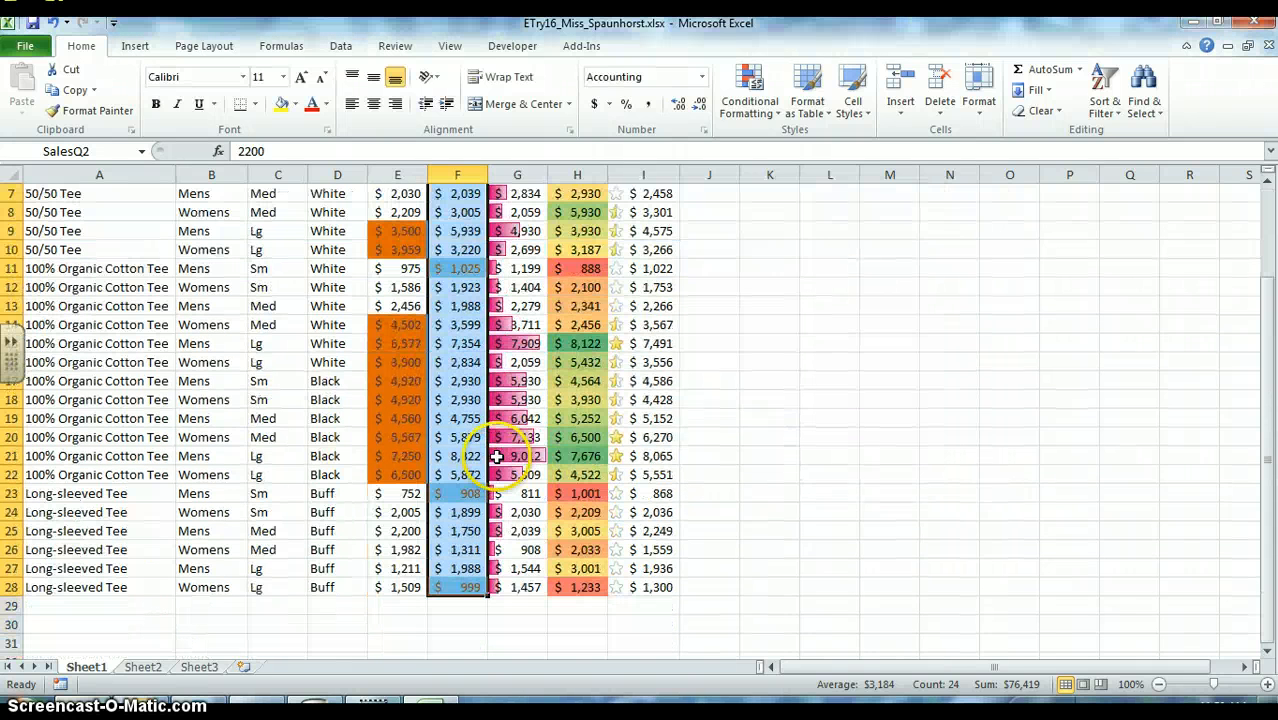
pyautogui.click(468, 560)
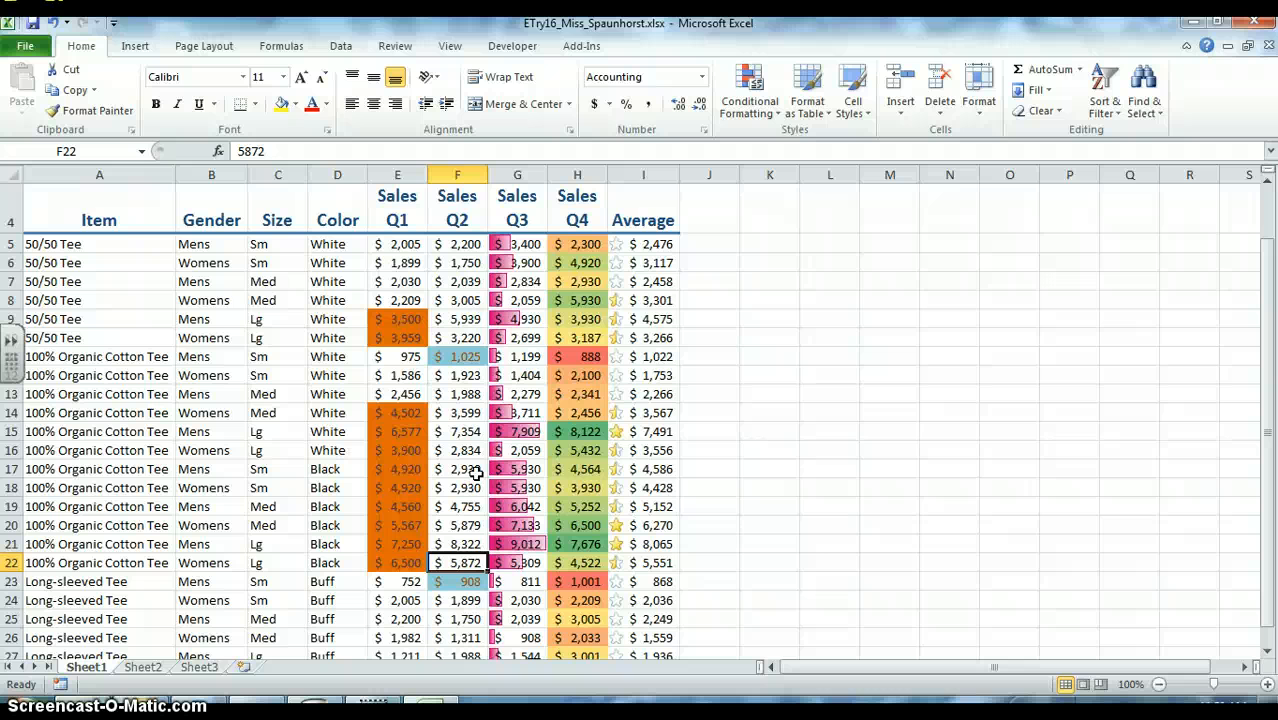
pyautogui.scroll(-1, 476, 474)
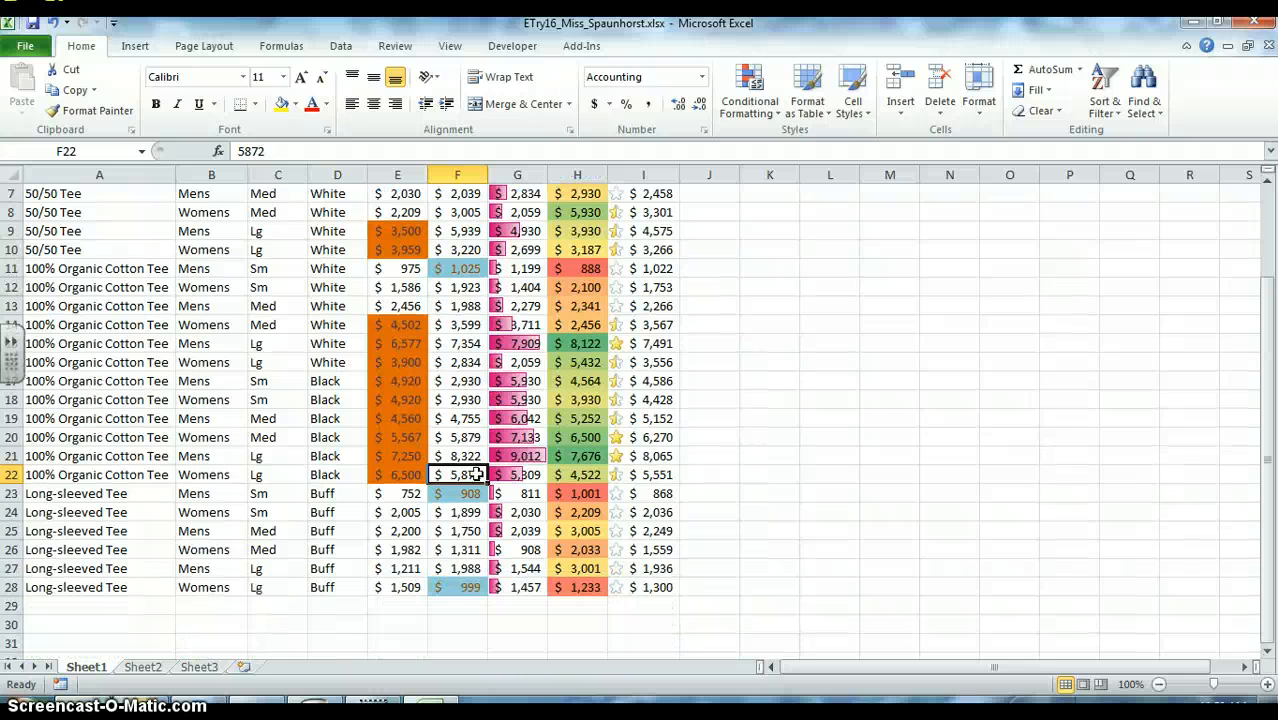
pyautogui.click(33, 27)
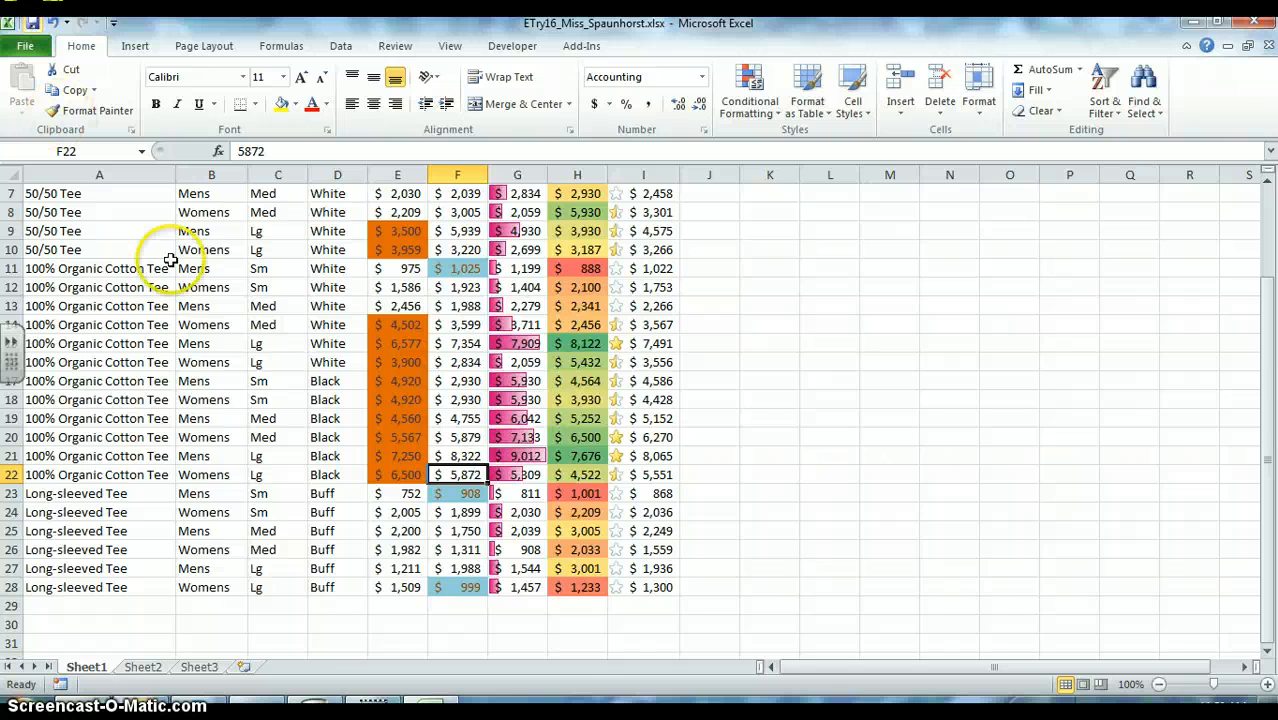
# Replace every occurrence of "Mens" in the worksheet with "M"
pyautogui.scroll(2, 390, 465)
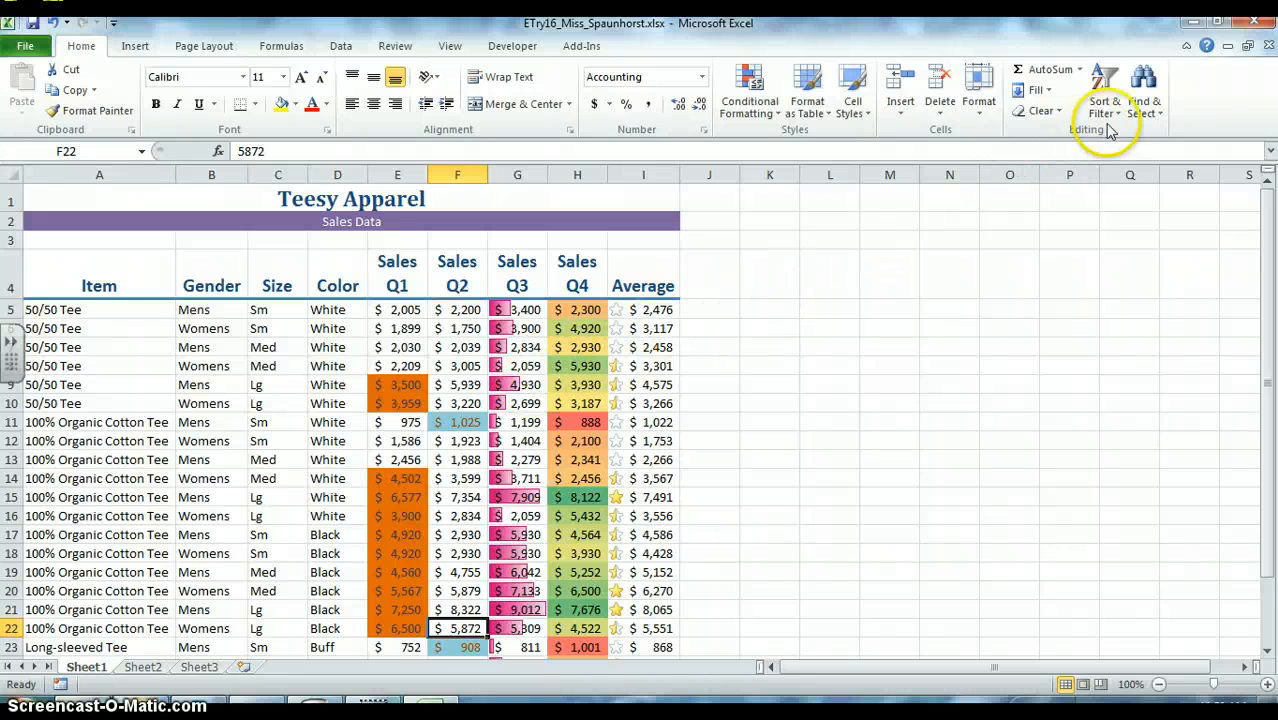
pyautogui.click(1155, 113)
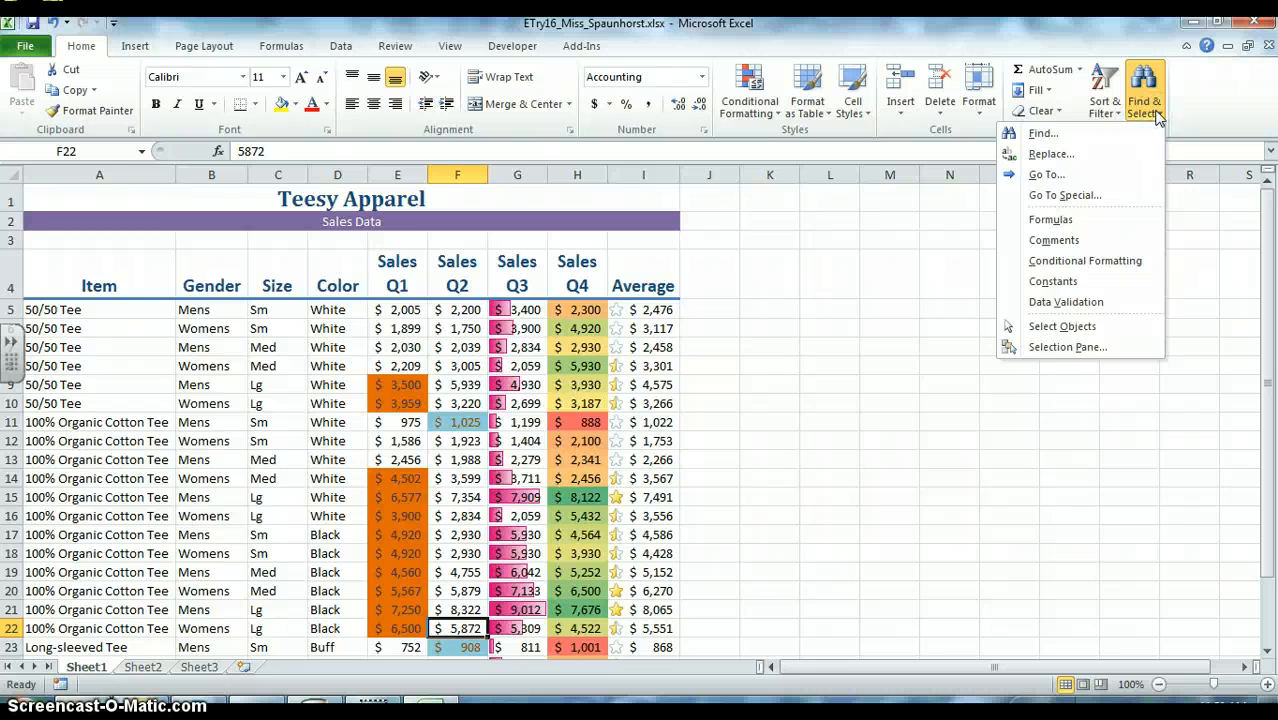
pyautogui.click(1049, 154)
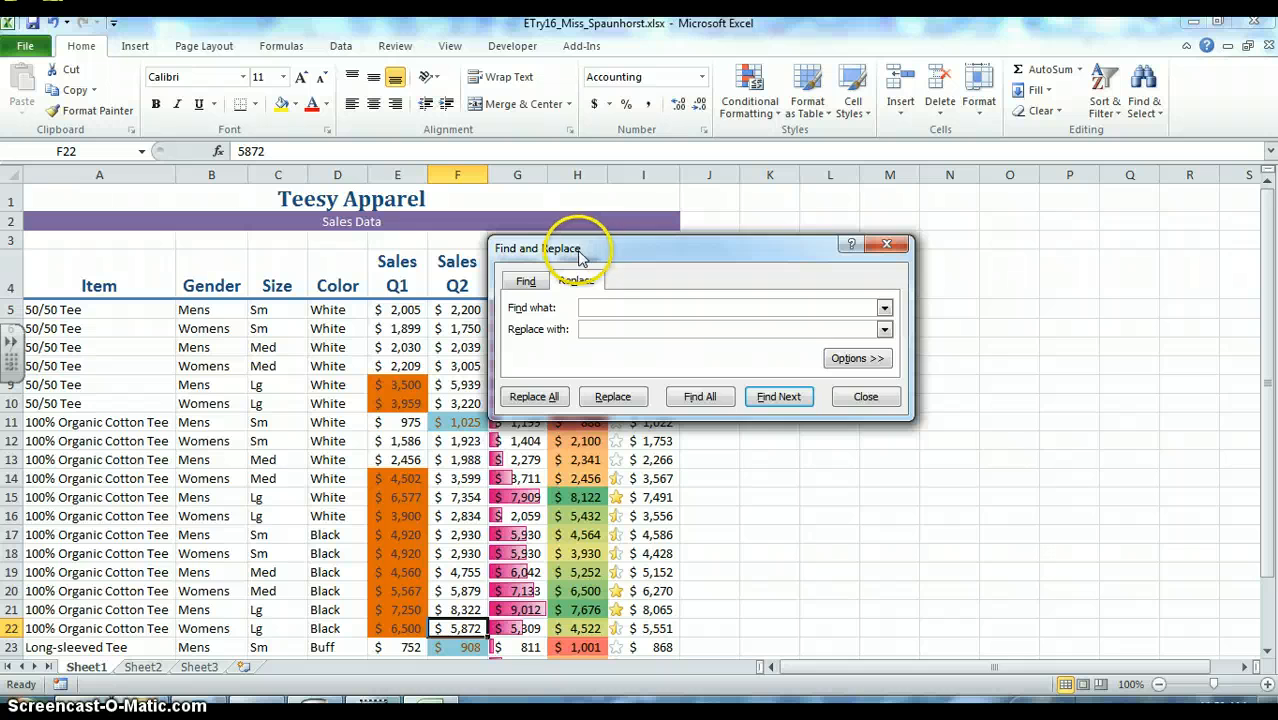
pyautogui.moveTo(580, 255); pyautogui.dragTo(761, 264)
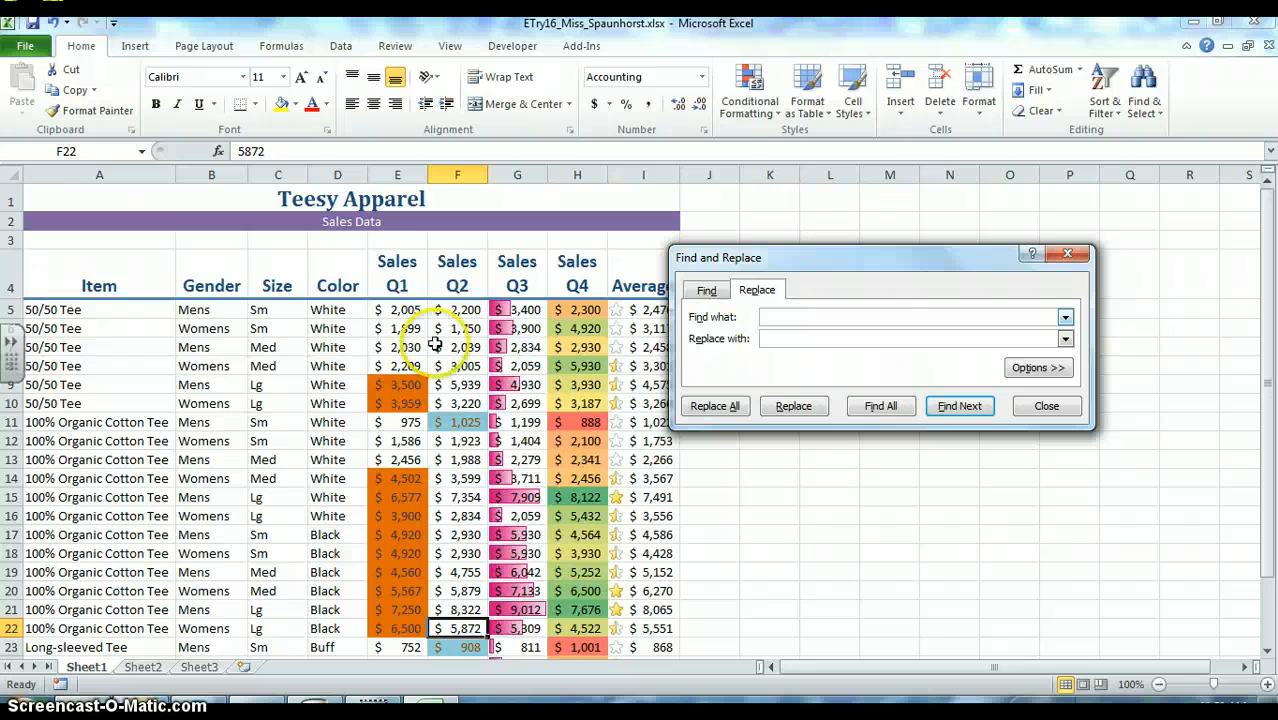
pyautogui.click(850, 319)
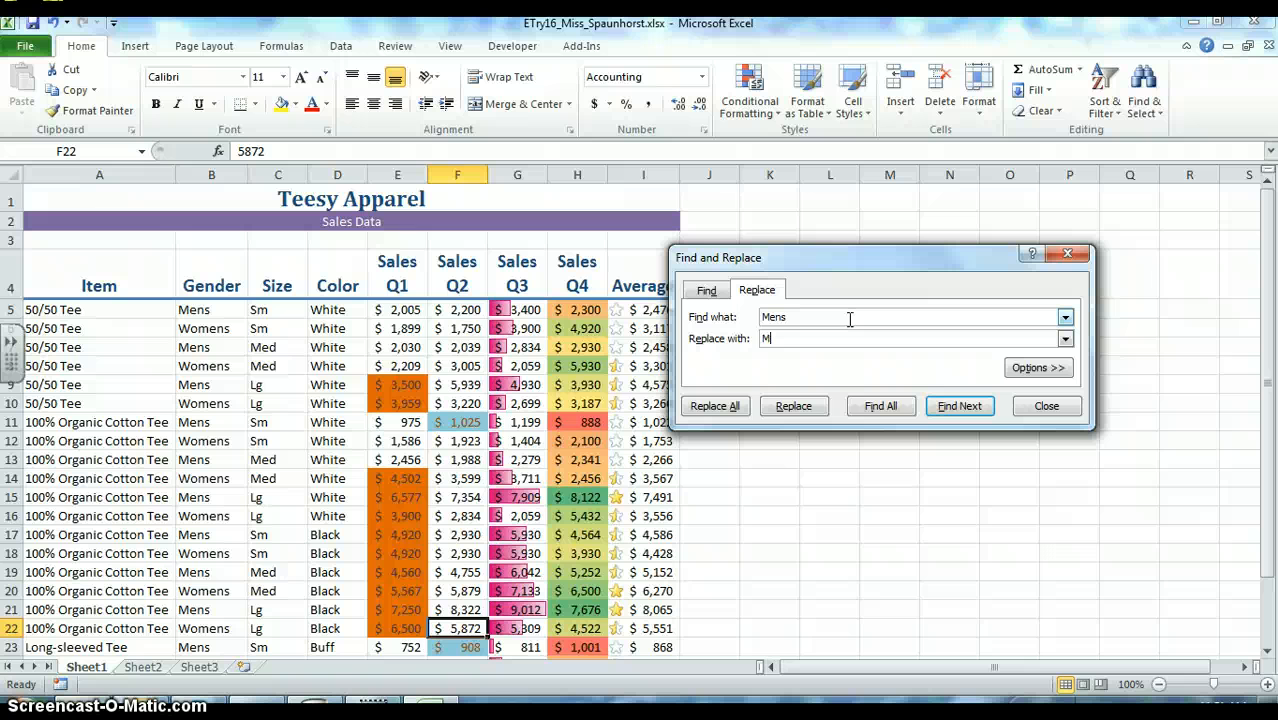
pyautogui.click(851, 338)
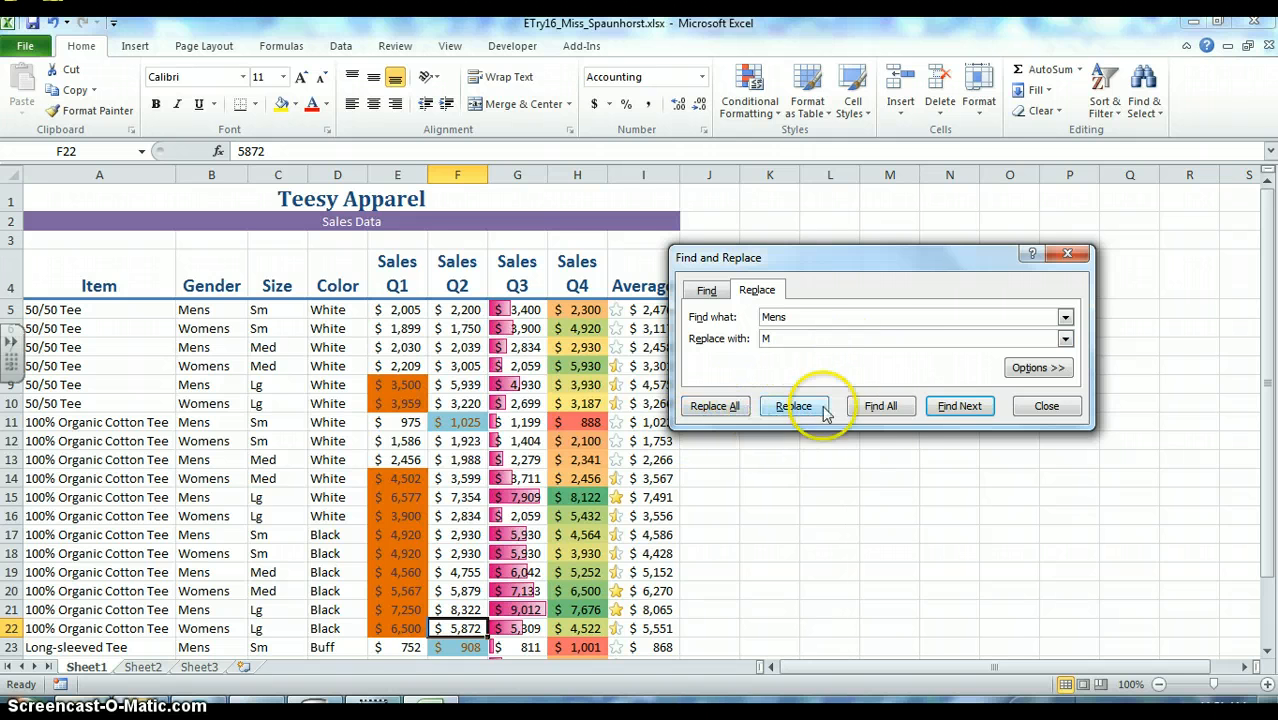
pyautogui.click(726, 407)
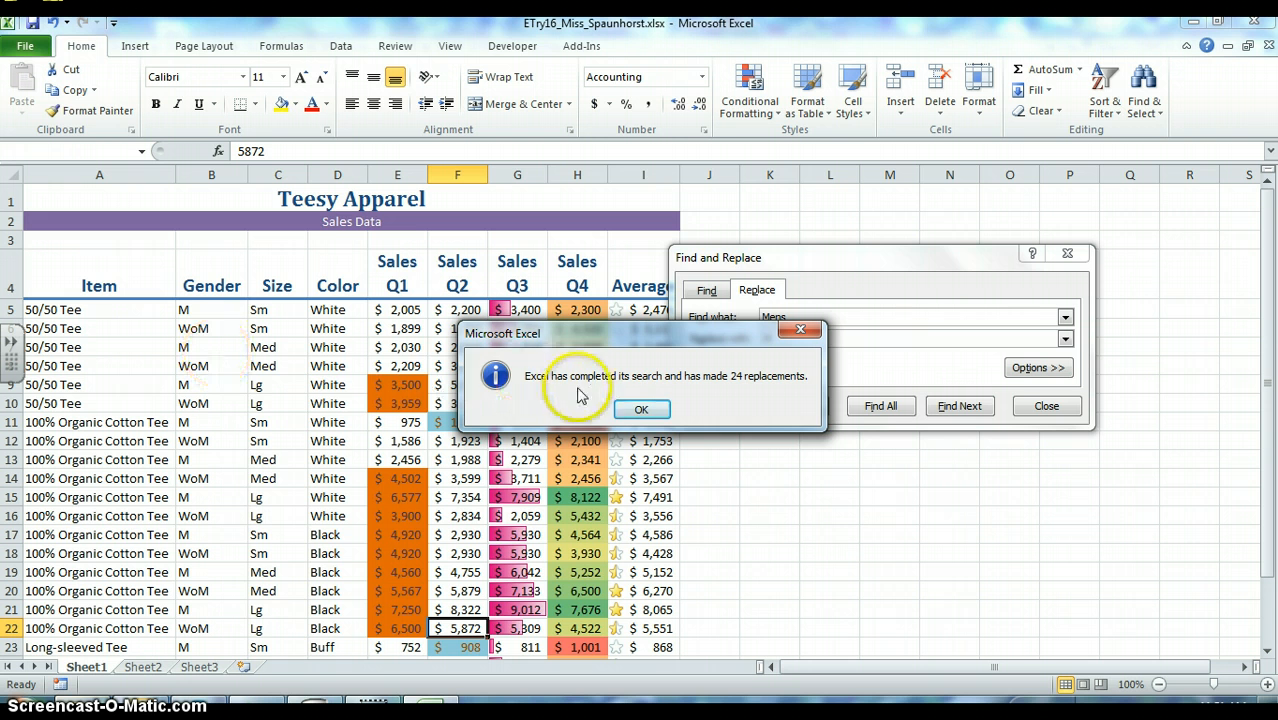
pyautogui.click(645, 413)
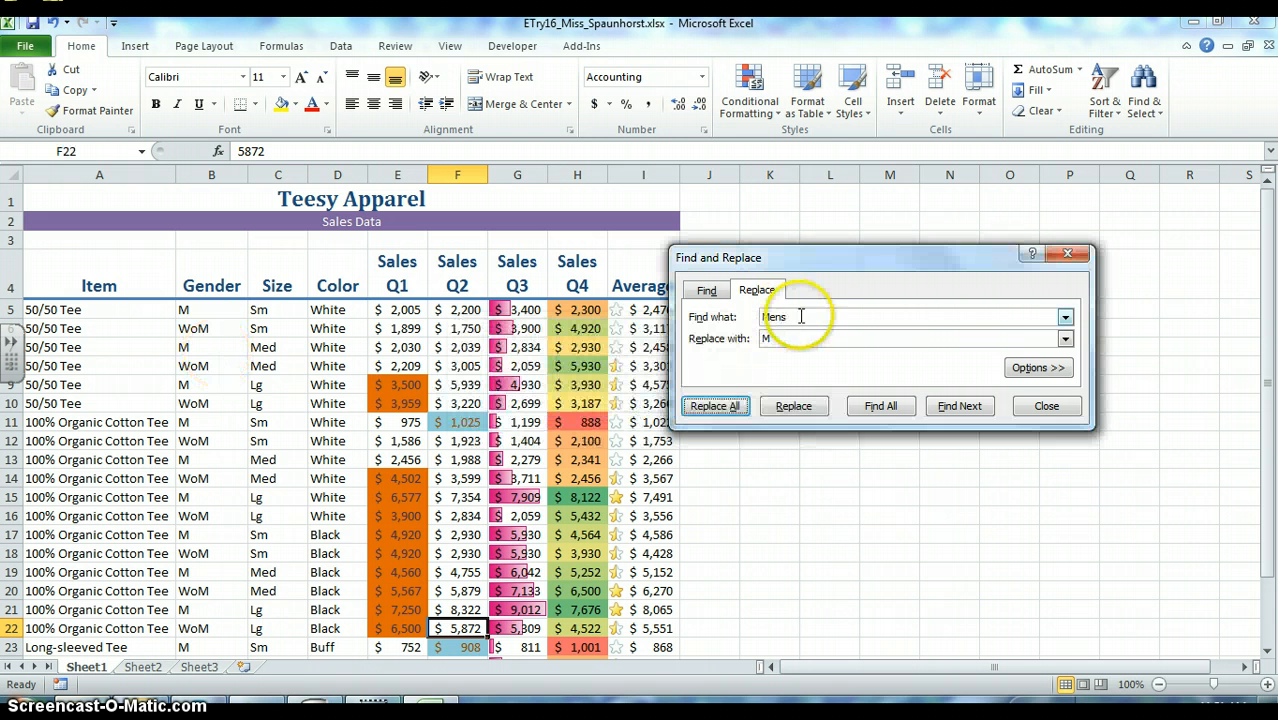
# Replace every occurrence of "WoM" with "W" and check the Gender column
pyautogui.moveTo(807, 317); pyautogui.dragTo(760, 317)
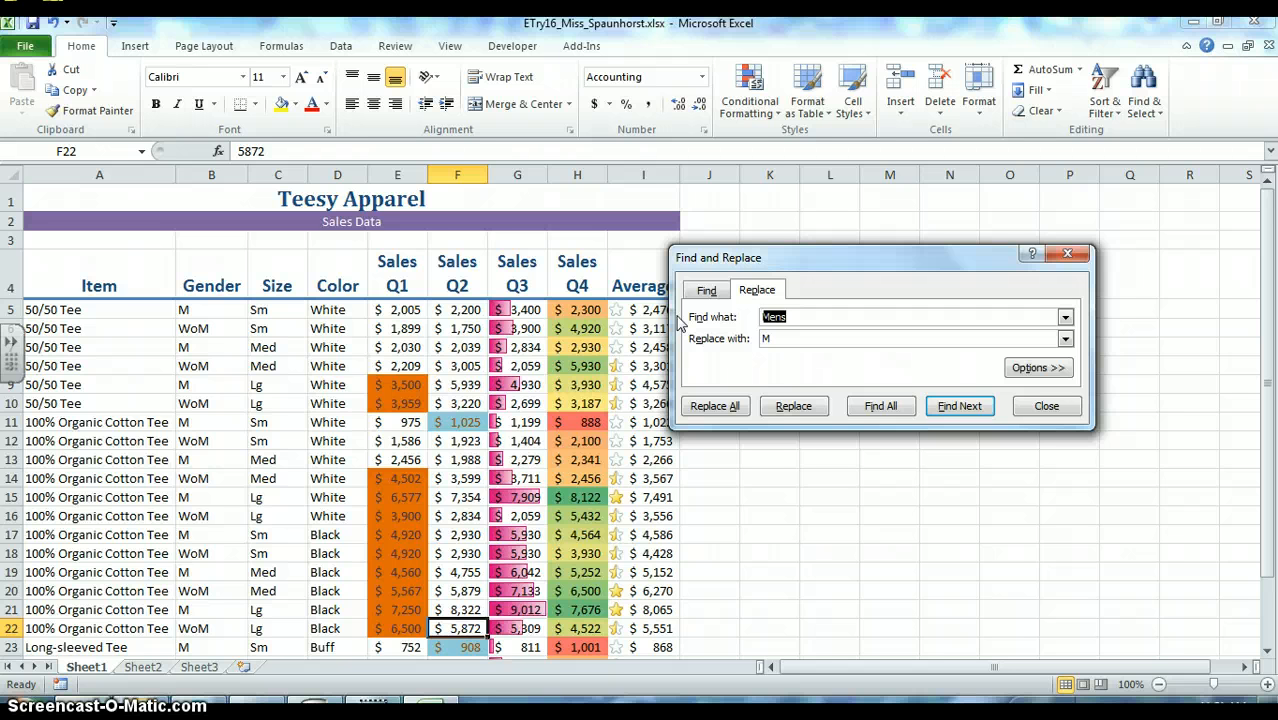
pyautogui.write('WW')
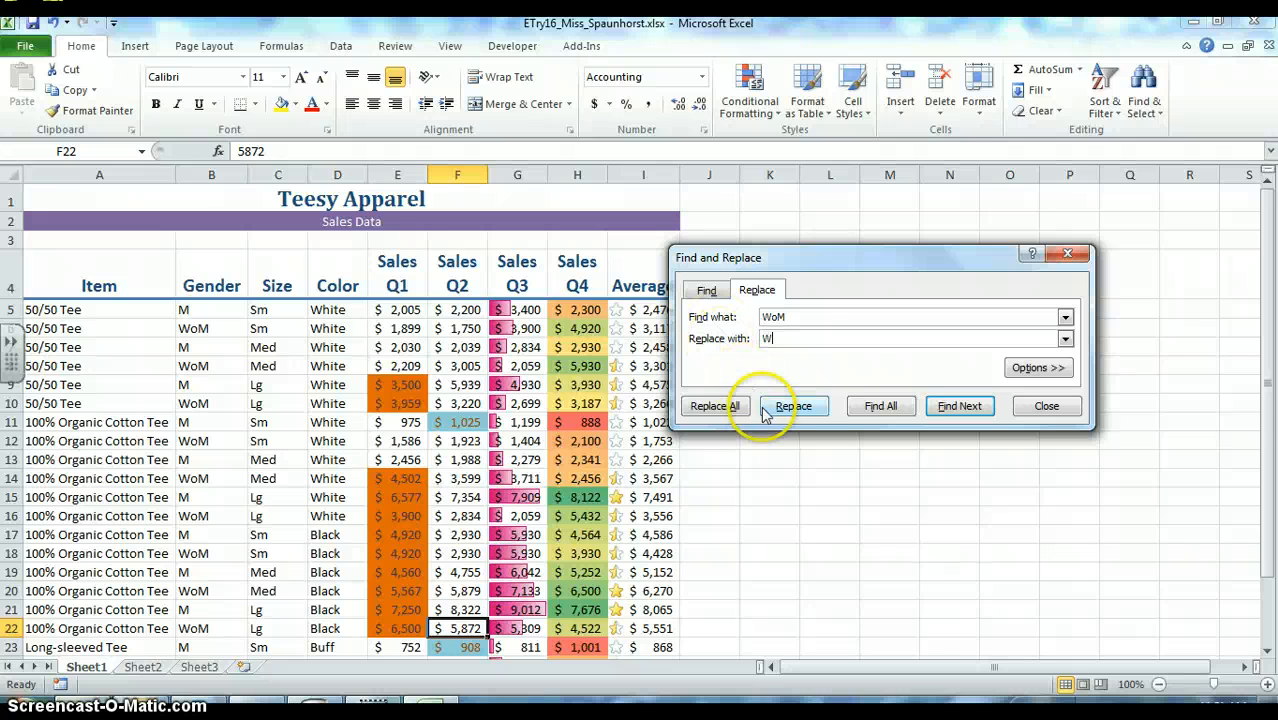
pyautogui.click(733, 406)
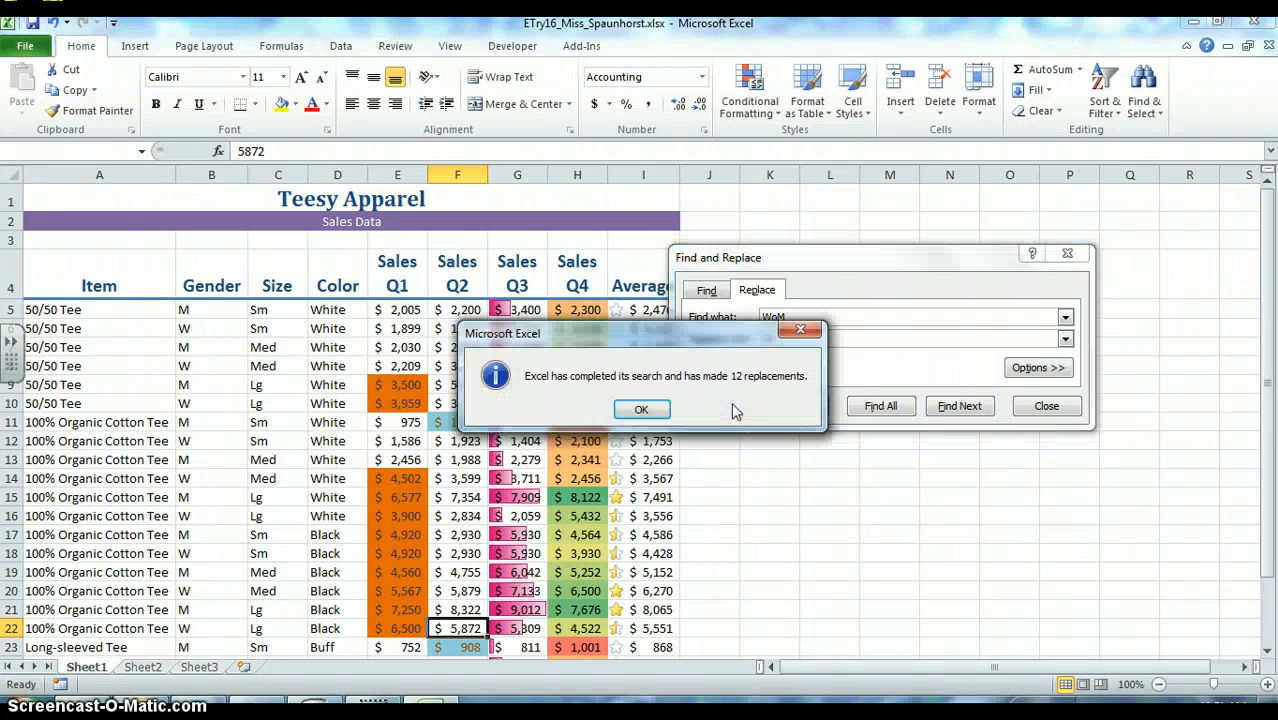
pyautogui.click(641, 409)
pyautogui.click(1068, 406)
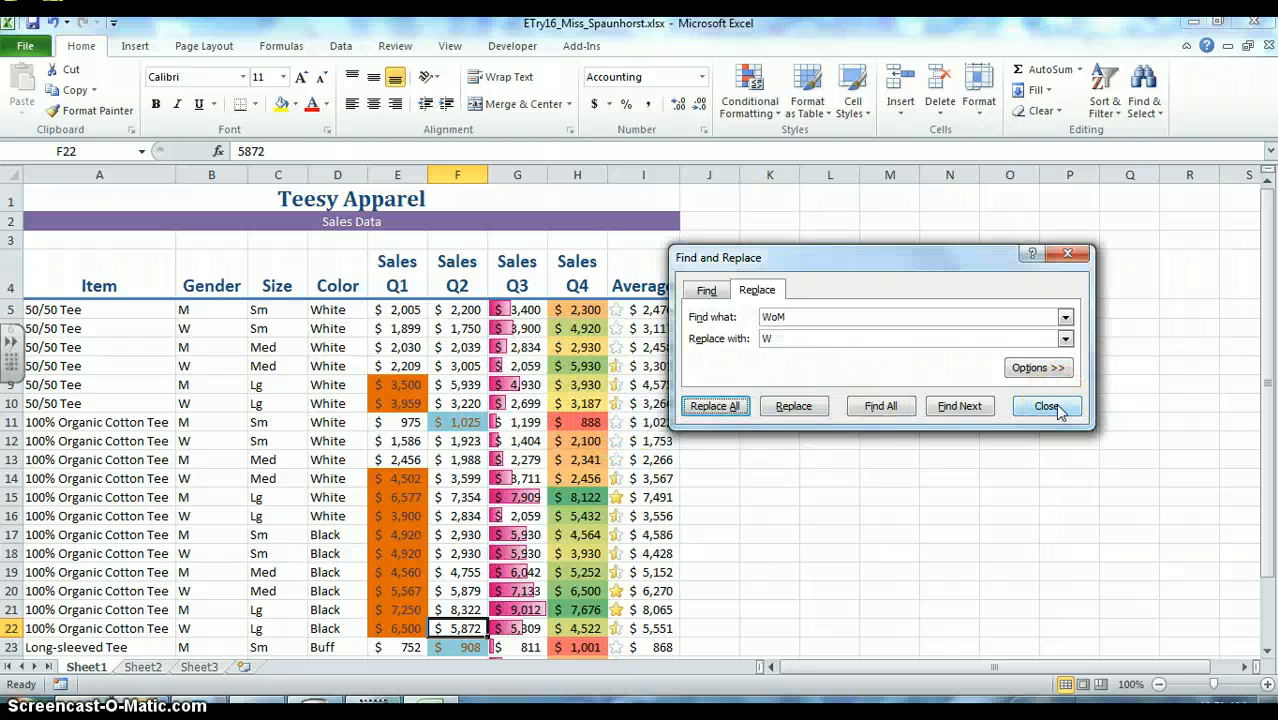
pyautogui.click(1050, 408)
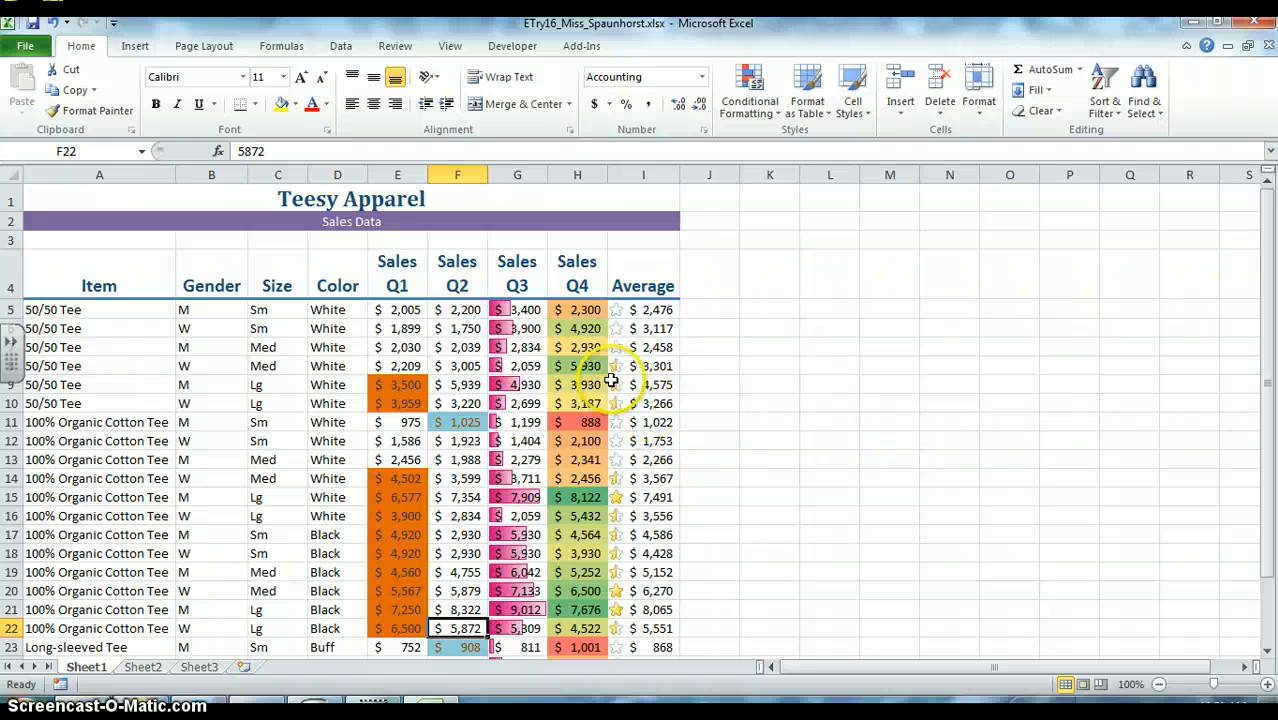
pyautogui.scroll(-1, 611, 380)
pyautogui.scroll(-2, 611, 380)
pyautogui.scroll(2, 611, 380)
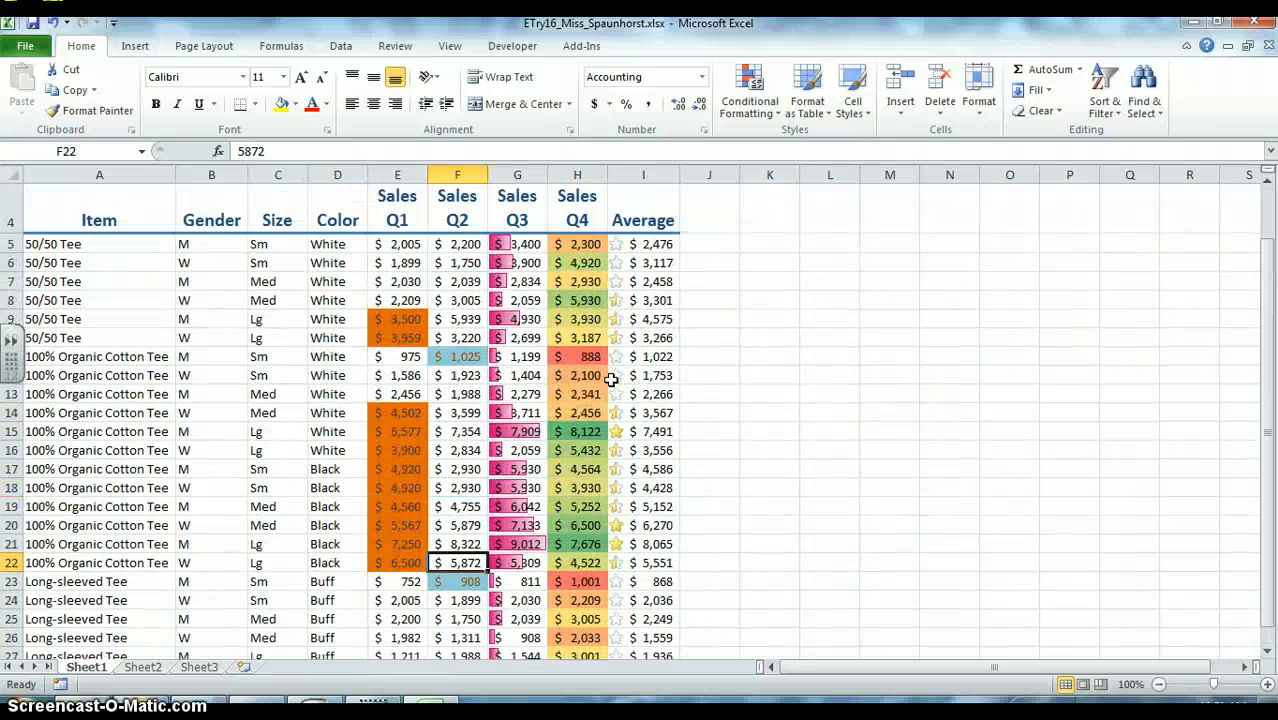
pyautogui.scroll(1, 611, 380)
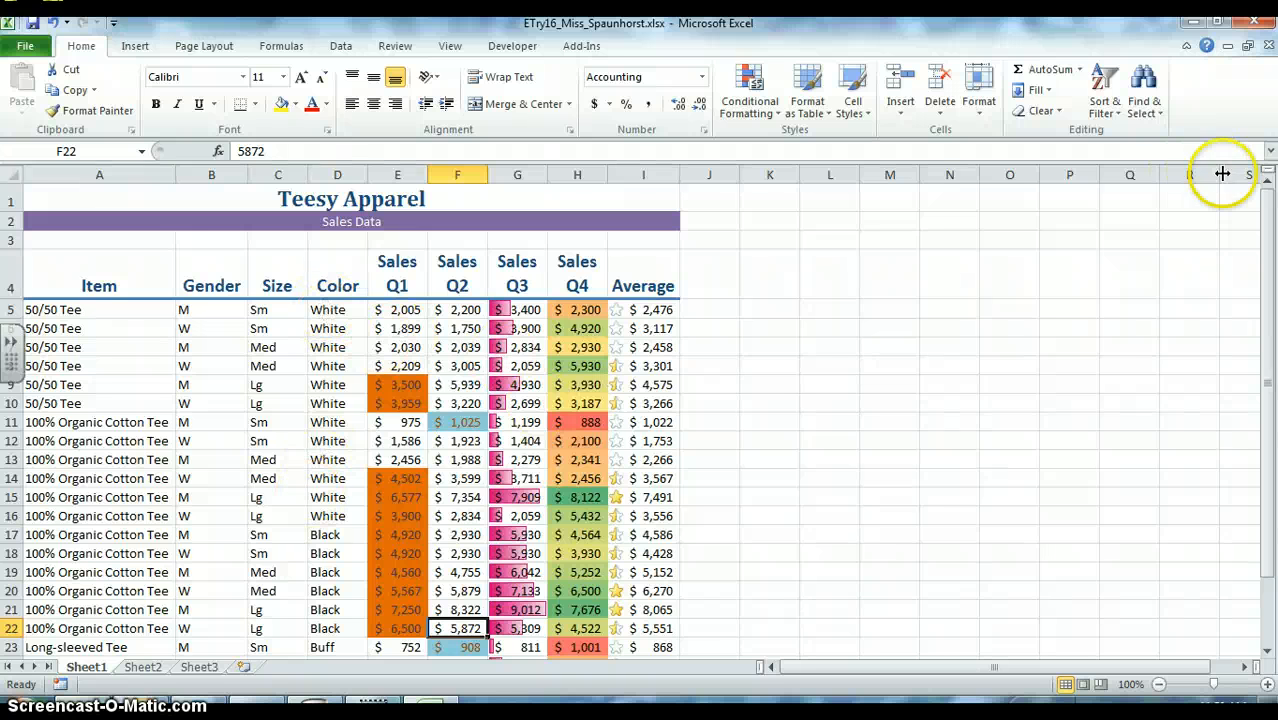
# Replace every occurrence of "White" with "Ivory" and save the workbook under its current name
pyautogui.click(1143, 90)
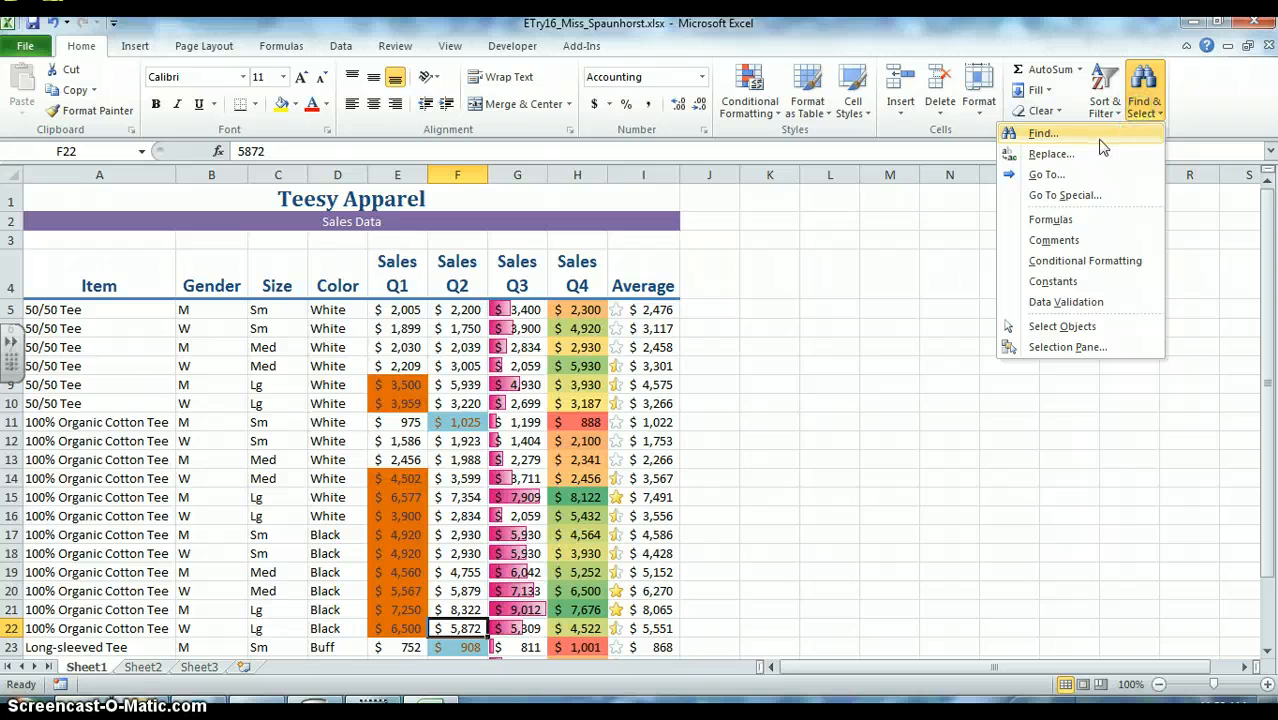
pyautogui.click(1052, 154)
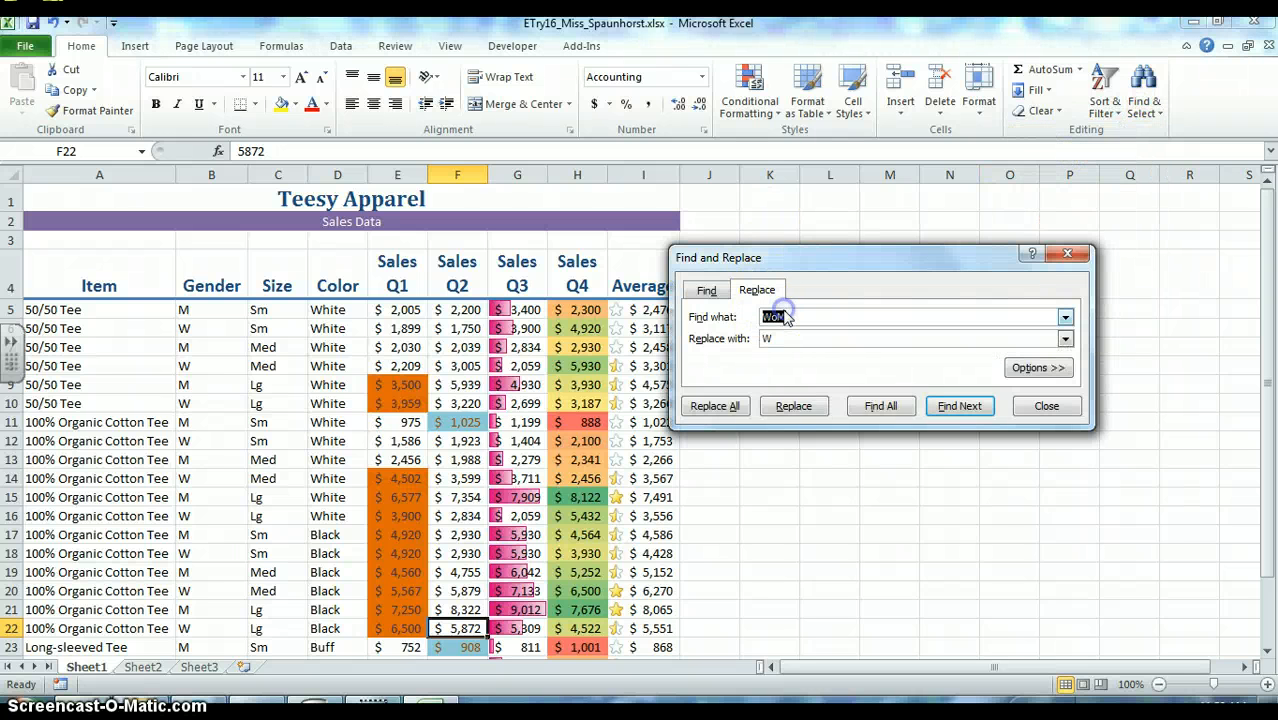
pyautogui.write('Whit')
pyautogui.press('Tab')
pyautogui.write('Ivor')
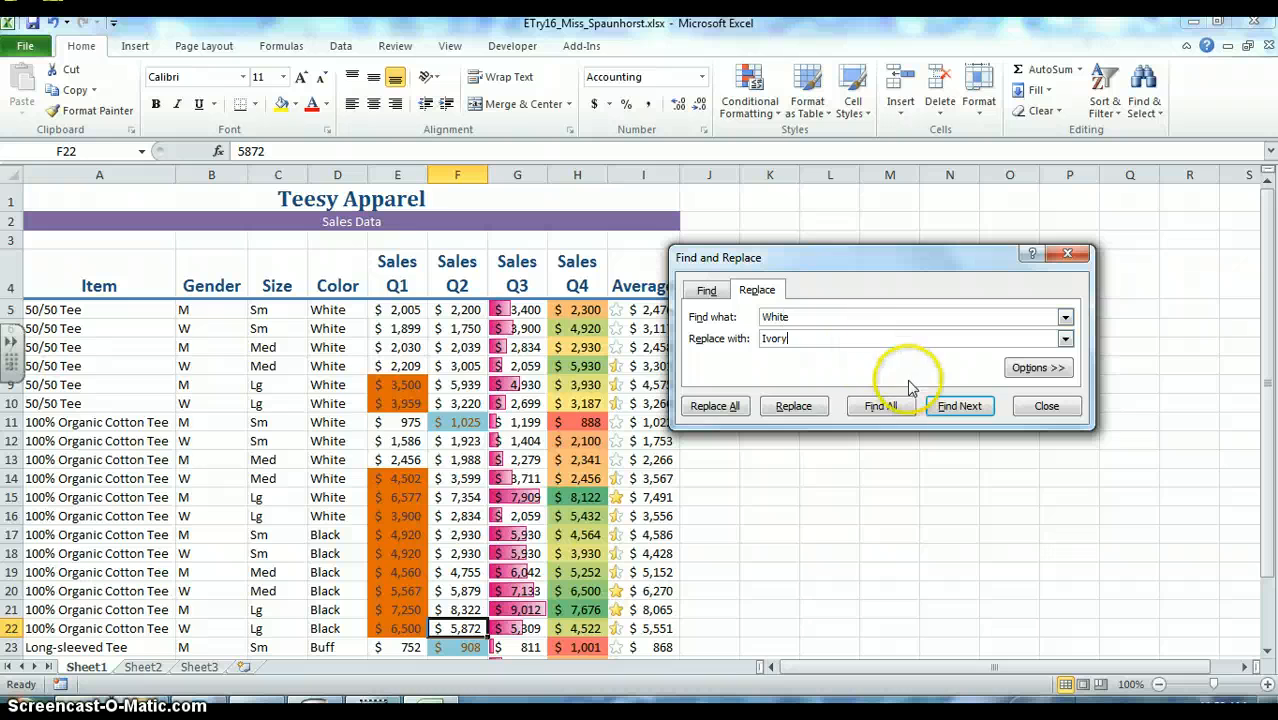
pyautogui.click(708, 407)
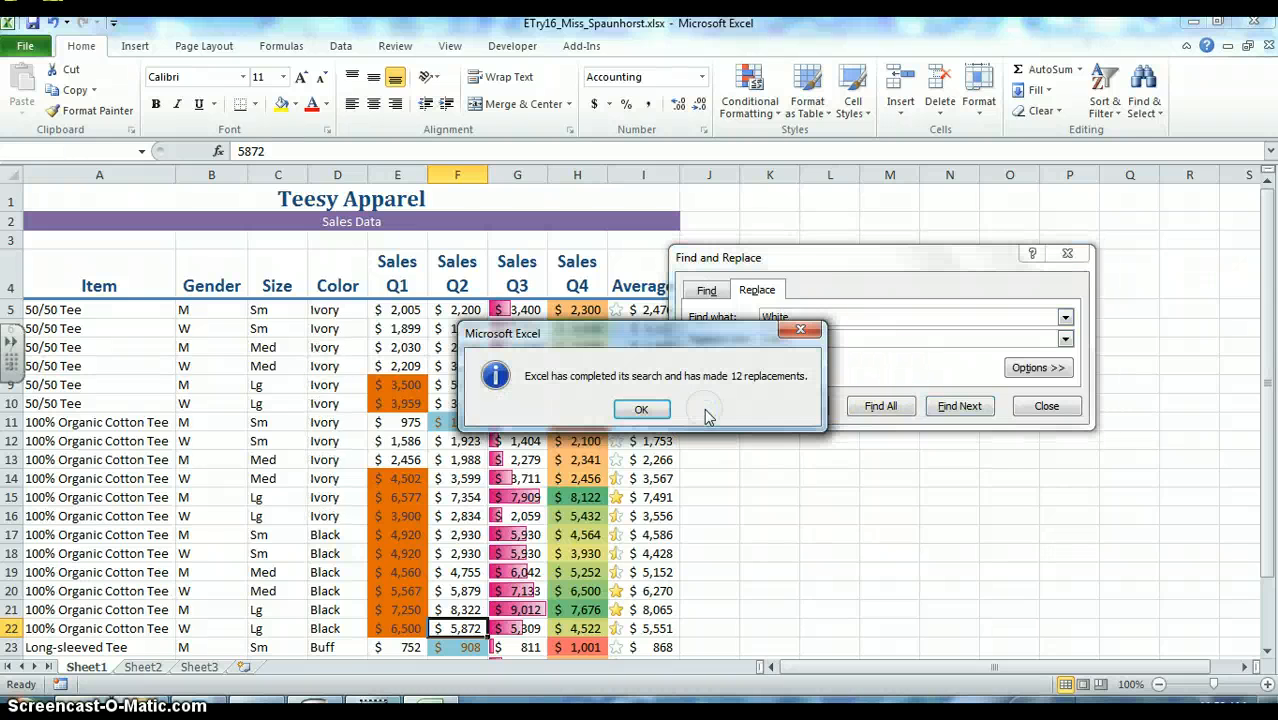
pyautogui.click(640, 413)
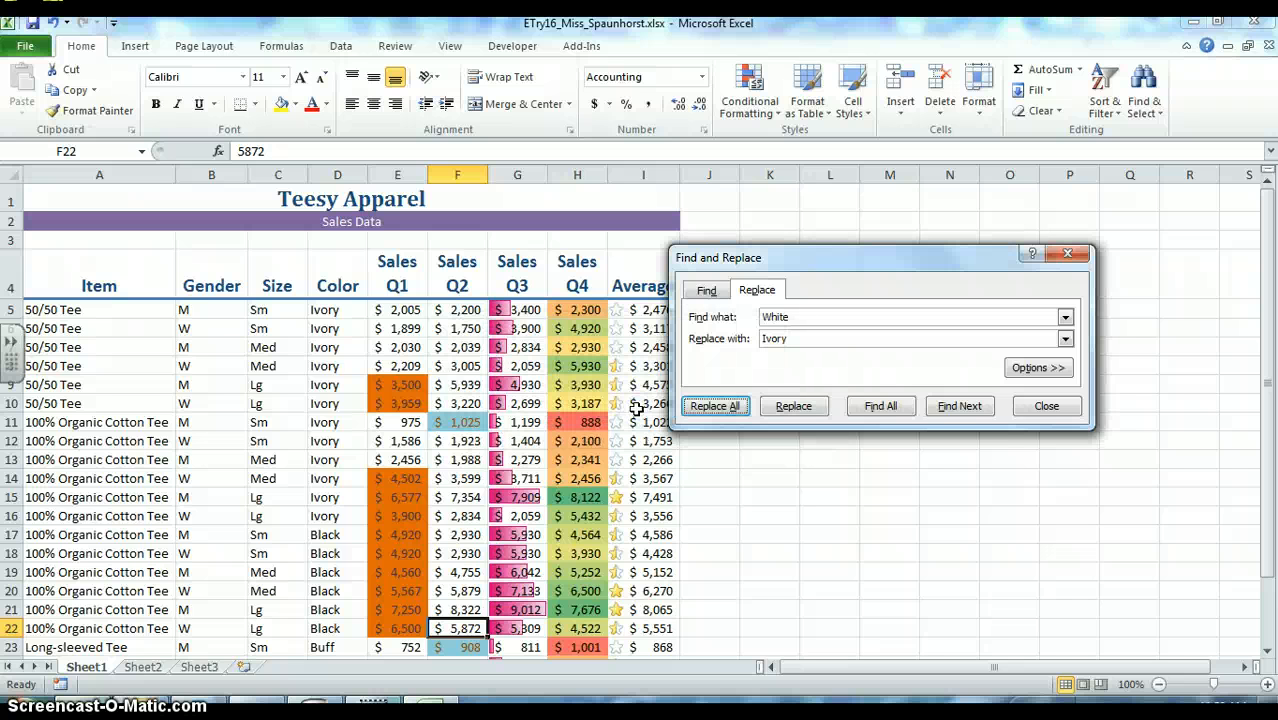
pyautogui.click(1046, 406)
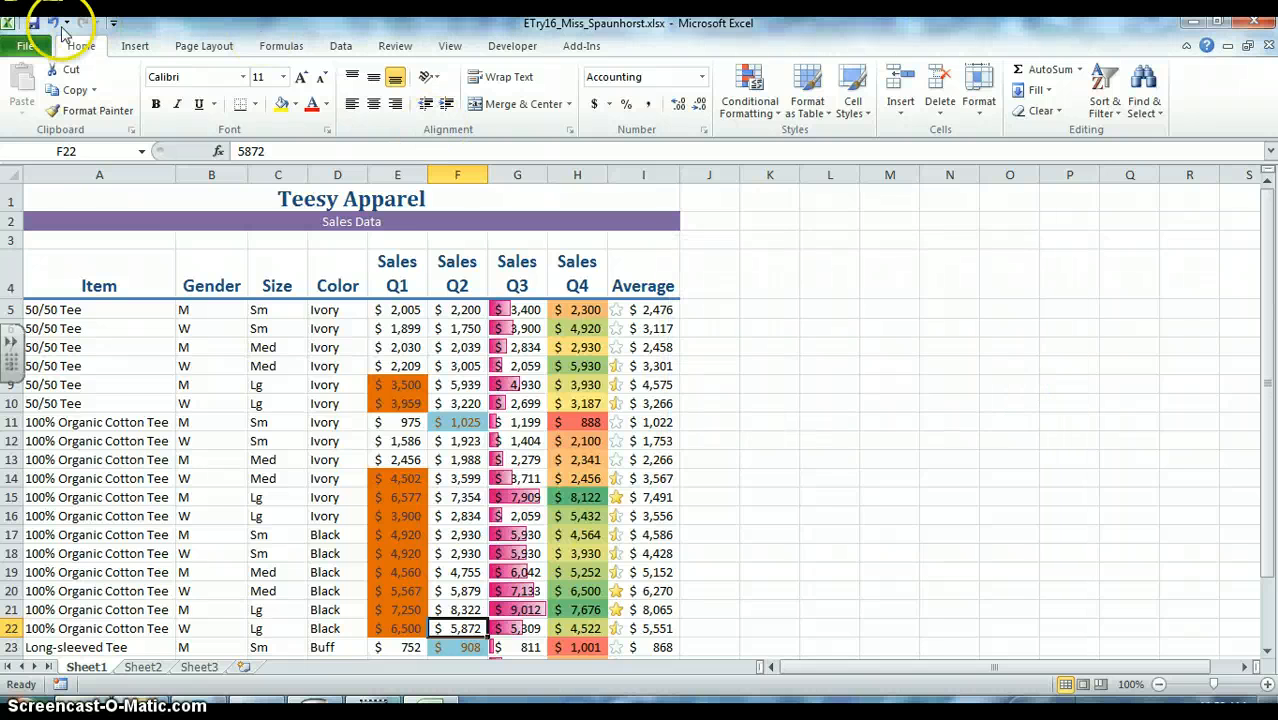
pyautogui.click(36, 28)
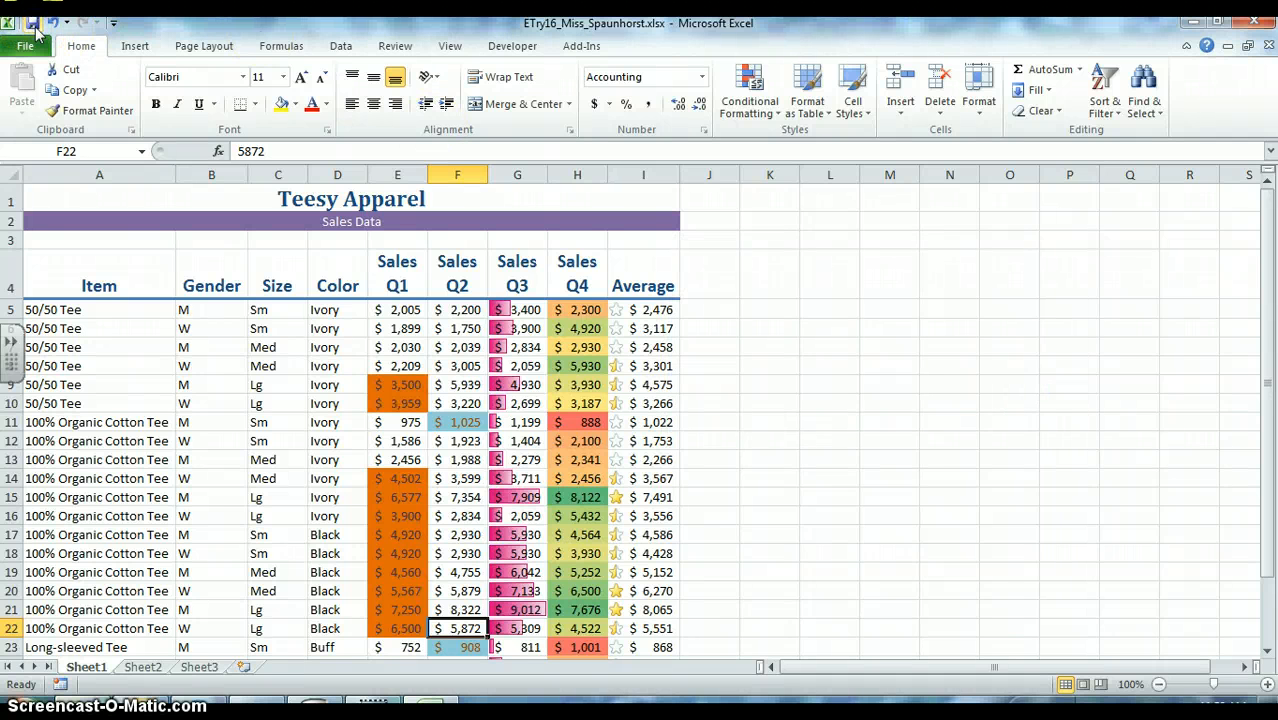